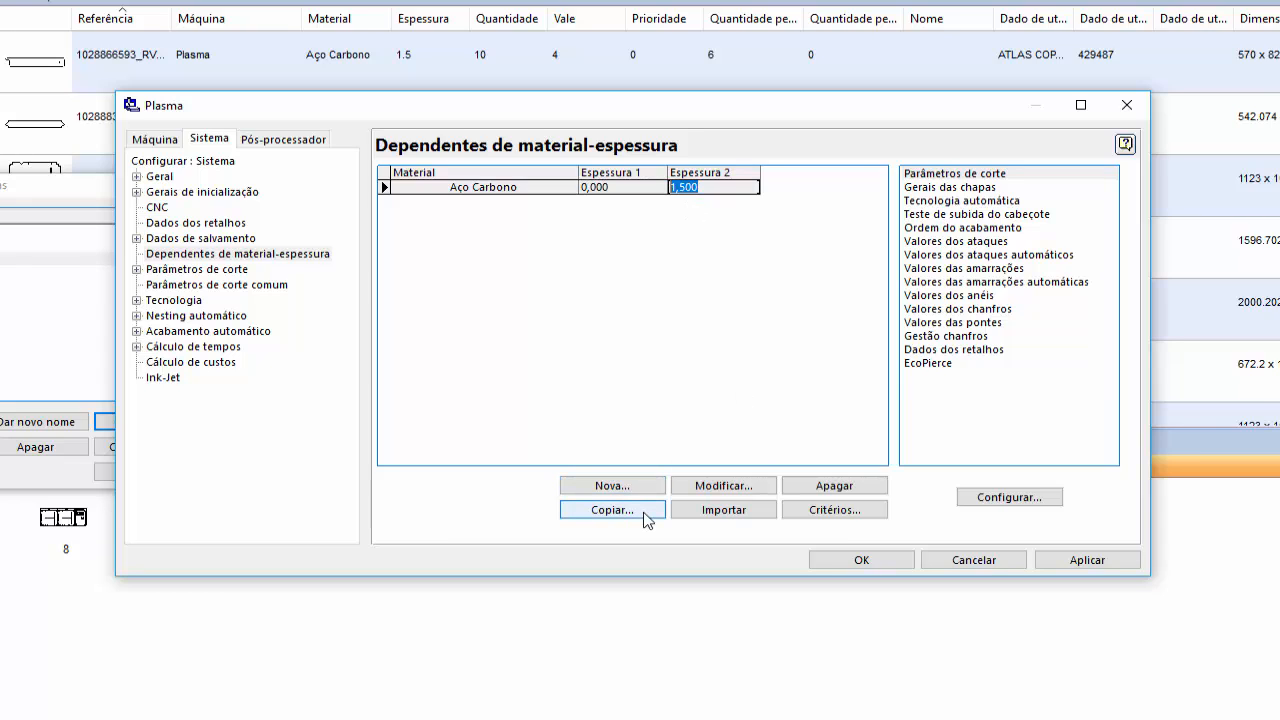
- Copy the Aço Carbono entry to a new thickness range from 1,501 mm to 3,000 mm
click(612, 510)
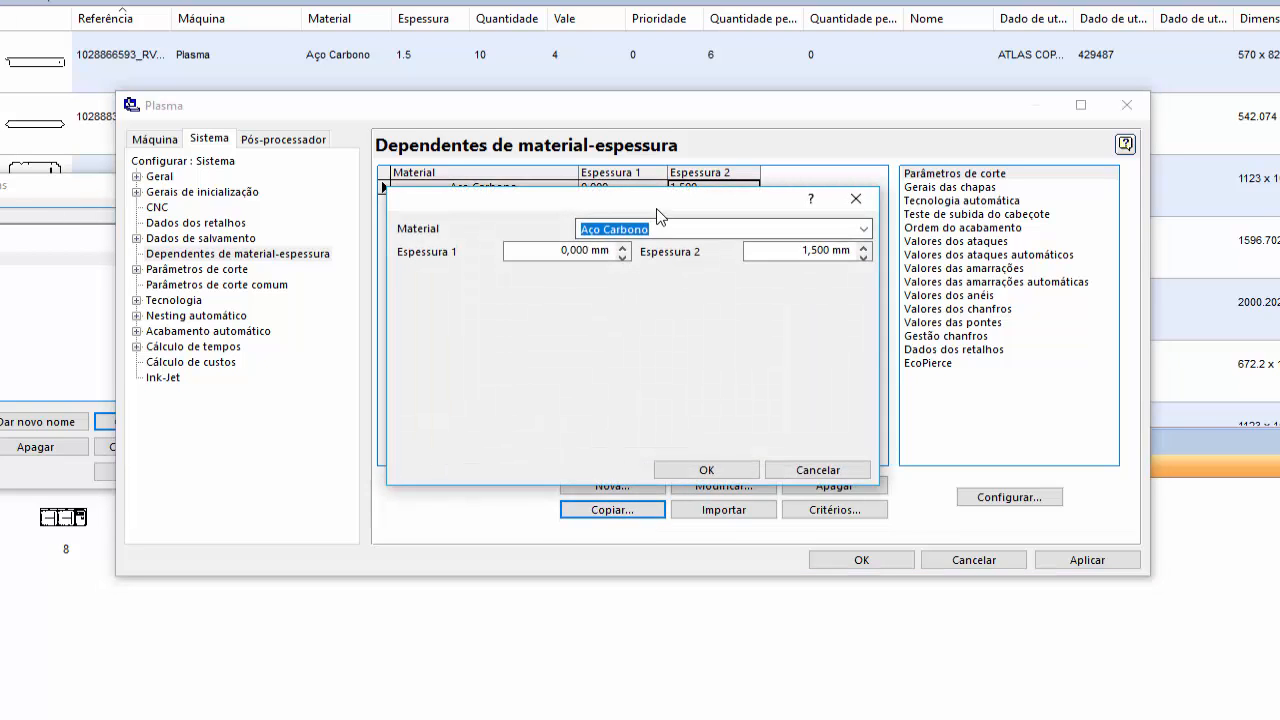
drag(660, 215, 653, 238)
click(546, 275)
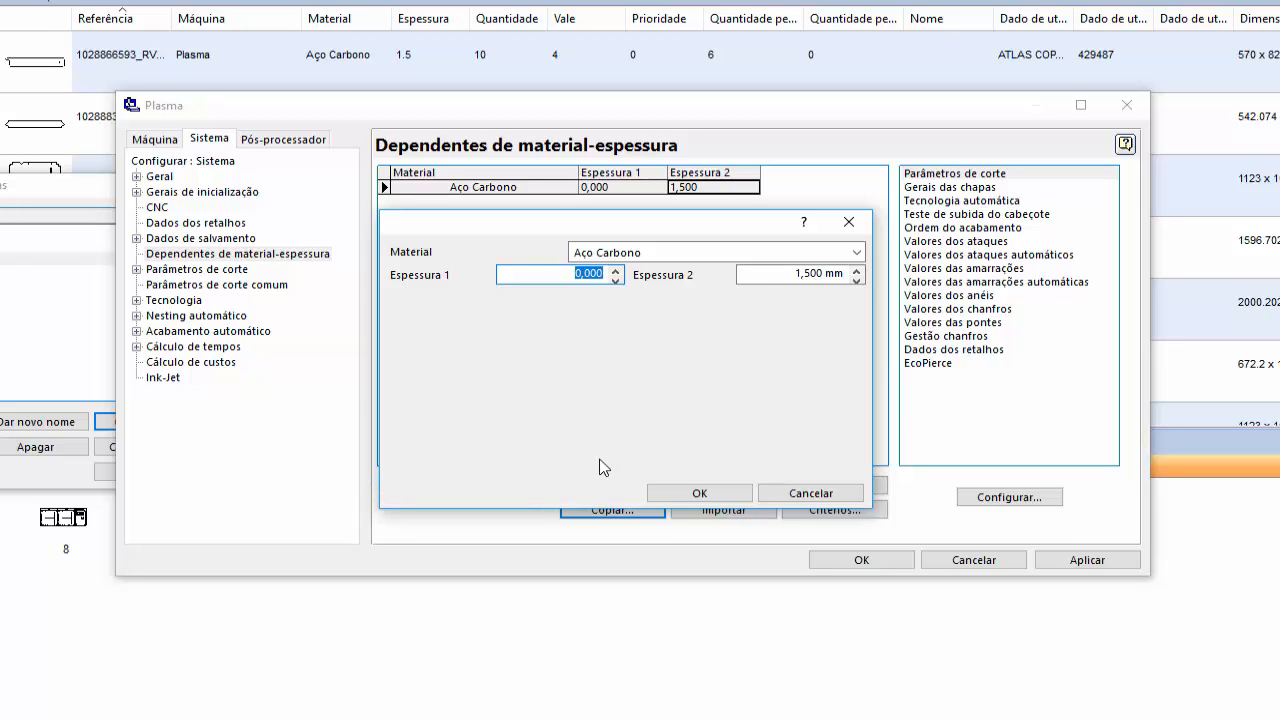
text(1,501)
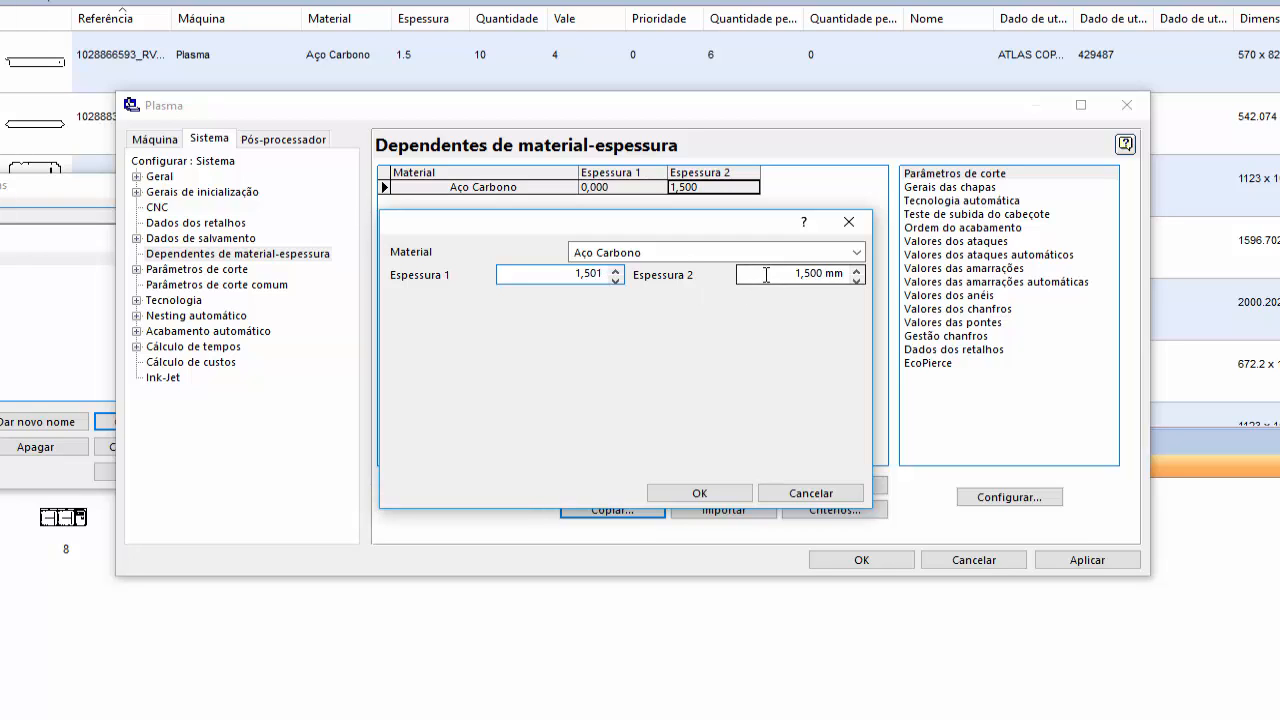
click(850, 275)
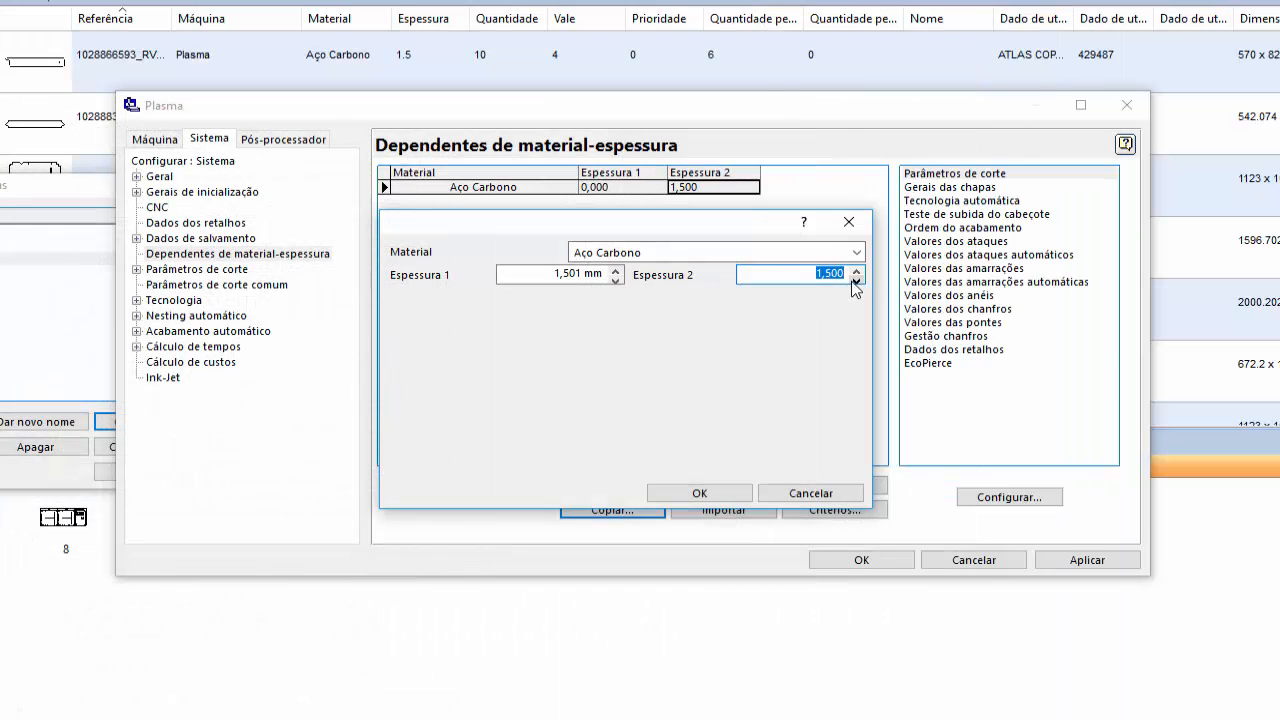
text(3)
click(673, 493)
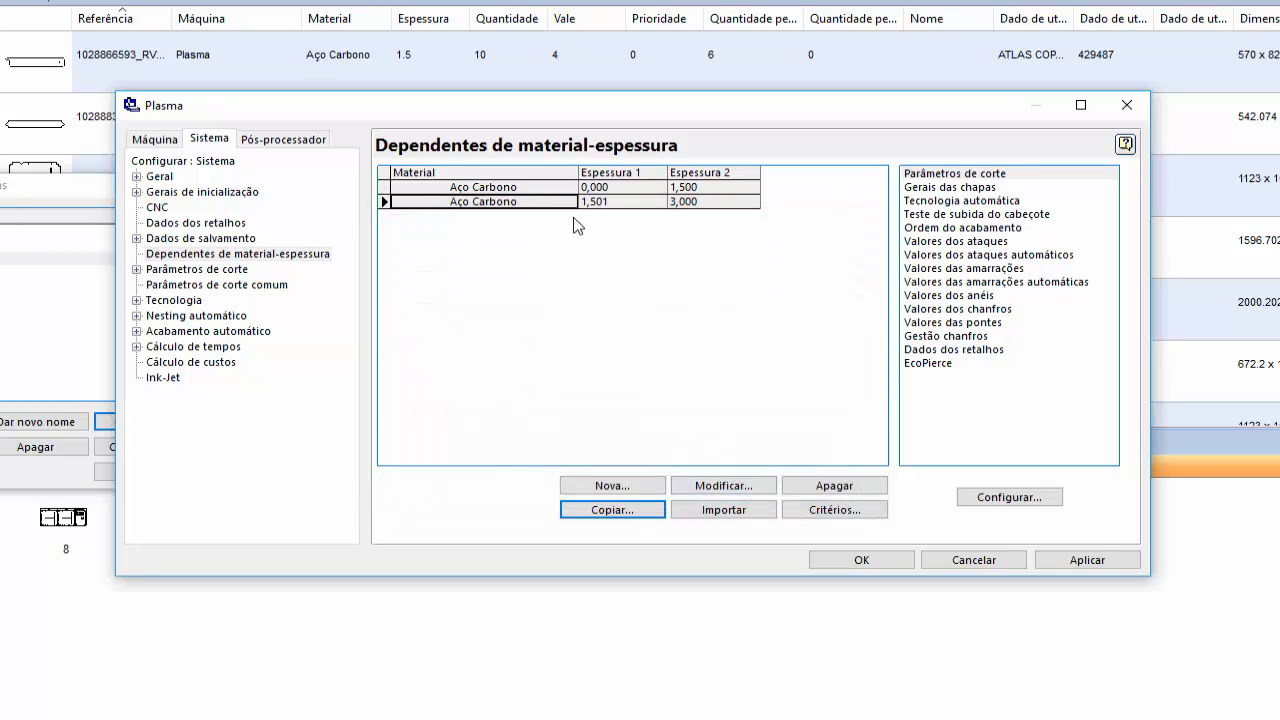
- In the cutting parameters of the new thickness range, set the cutter radius (Raio do cortador) to 1,64/2 mm
double_click(1030, 176)
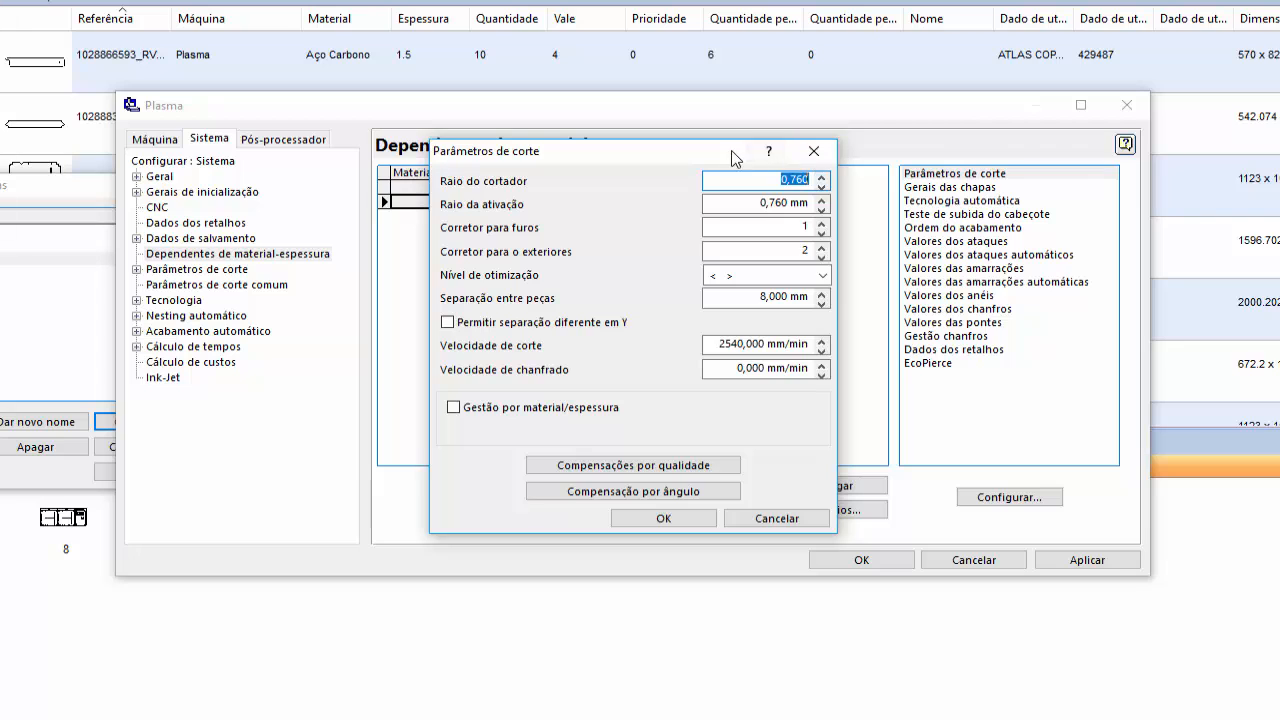
drag(733, 151, 734, 232)
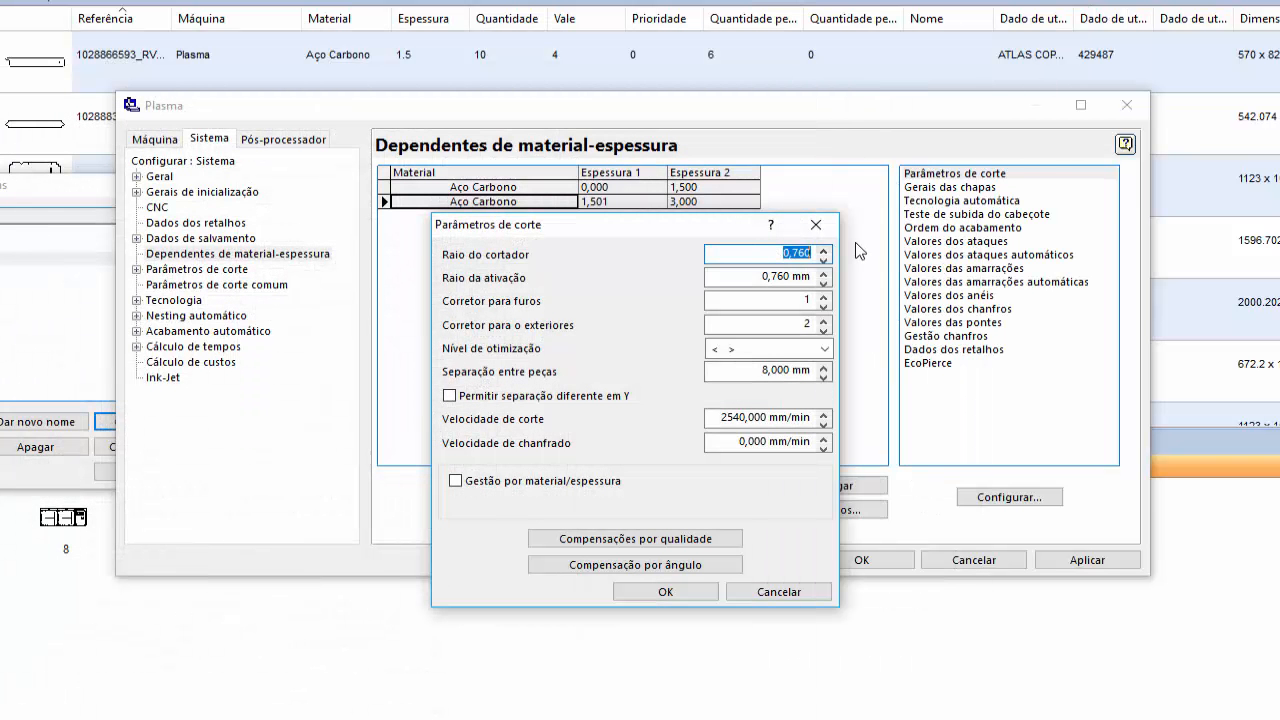
text(1,64/2)
key(Tab)
key(shift+Tab)
- Set the activation radius (Raio da ativação) to 0,820 mm
click(732, 277)
text(0,8)
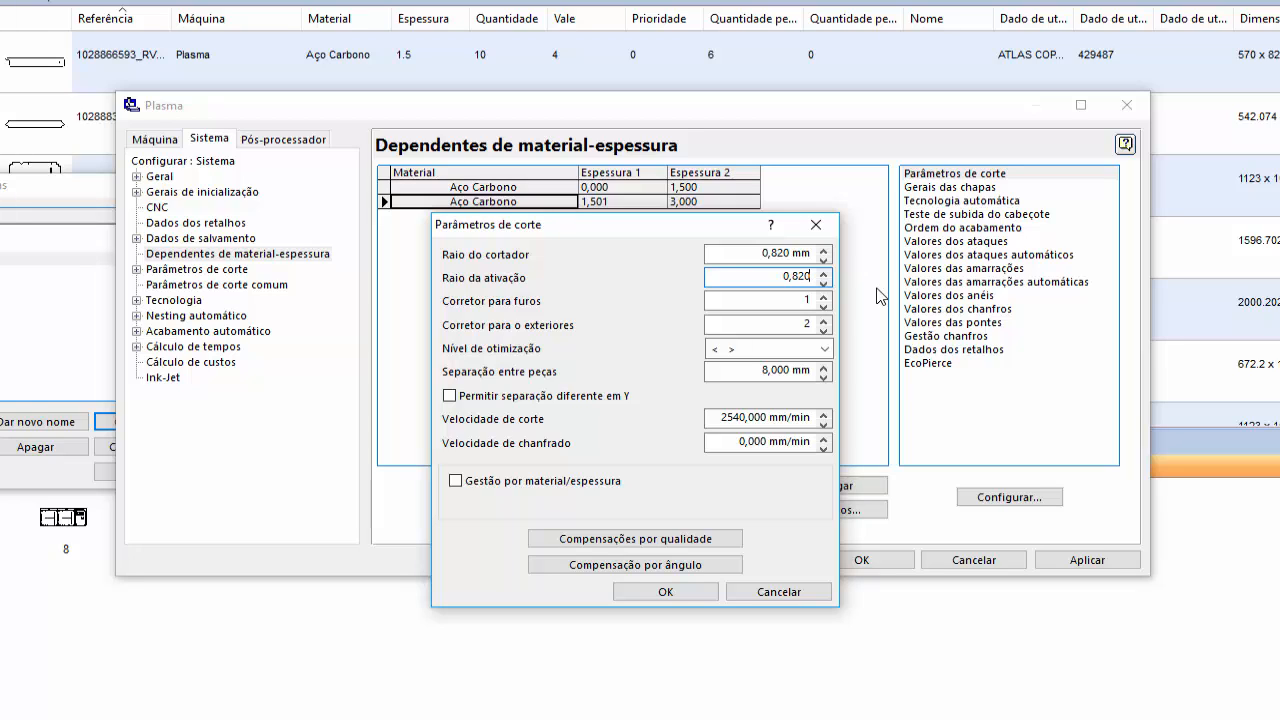
text(20)
key(Tab)
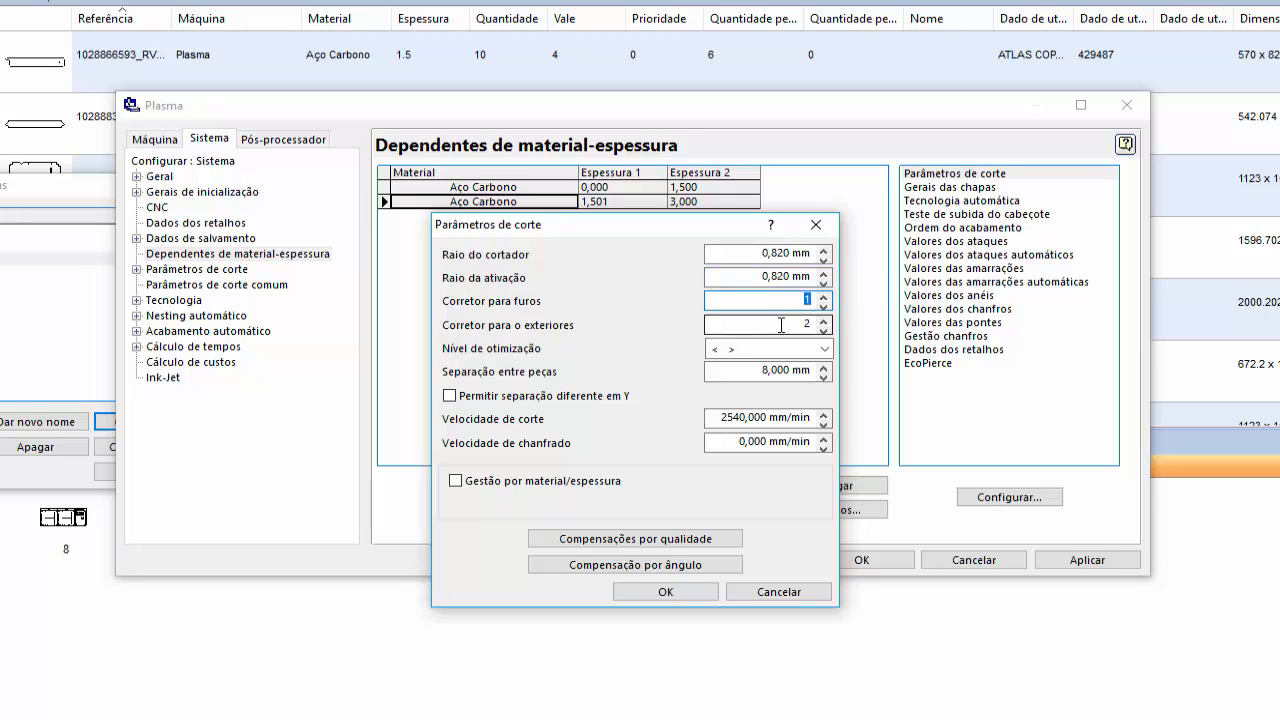
key(shift+Tab)
key(shift+Tab)
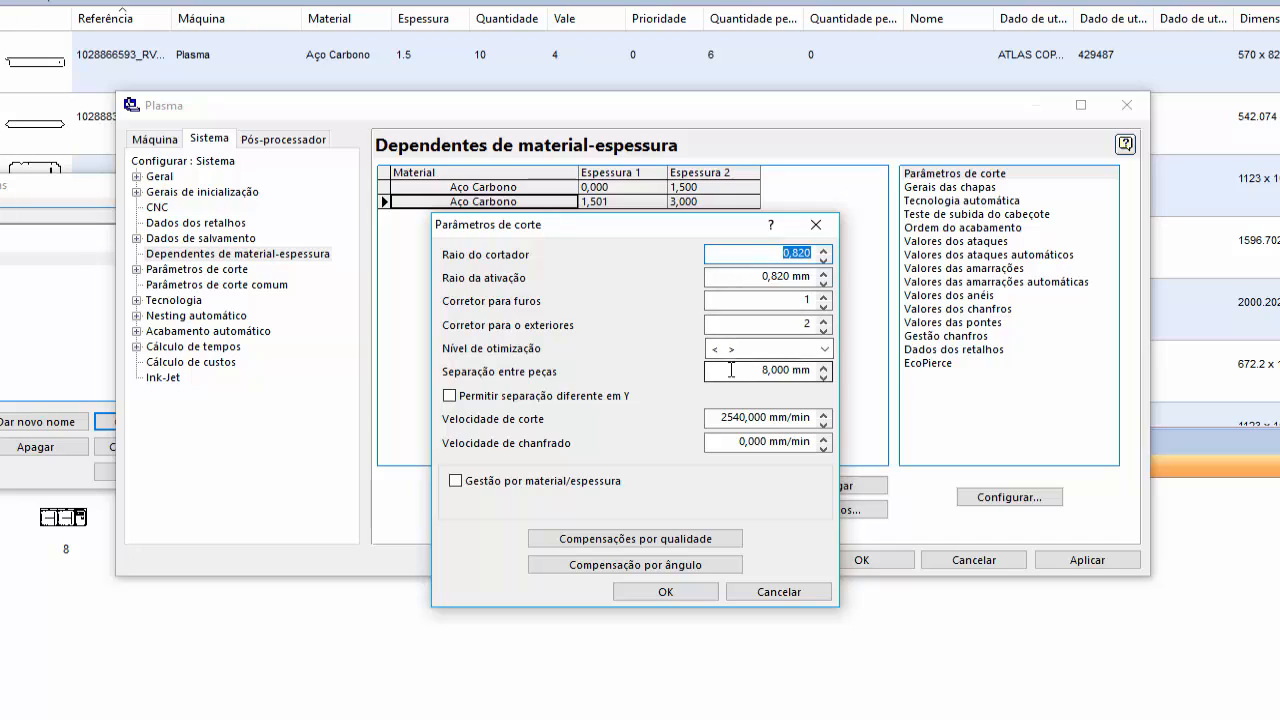
- Check the separation between parts against the cutter radius and accept the cutting parameters
click(731, 370)
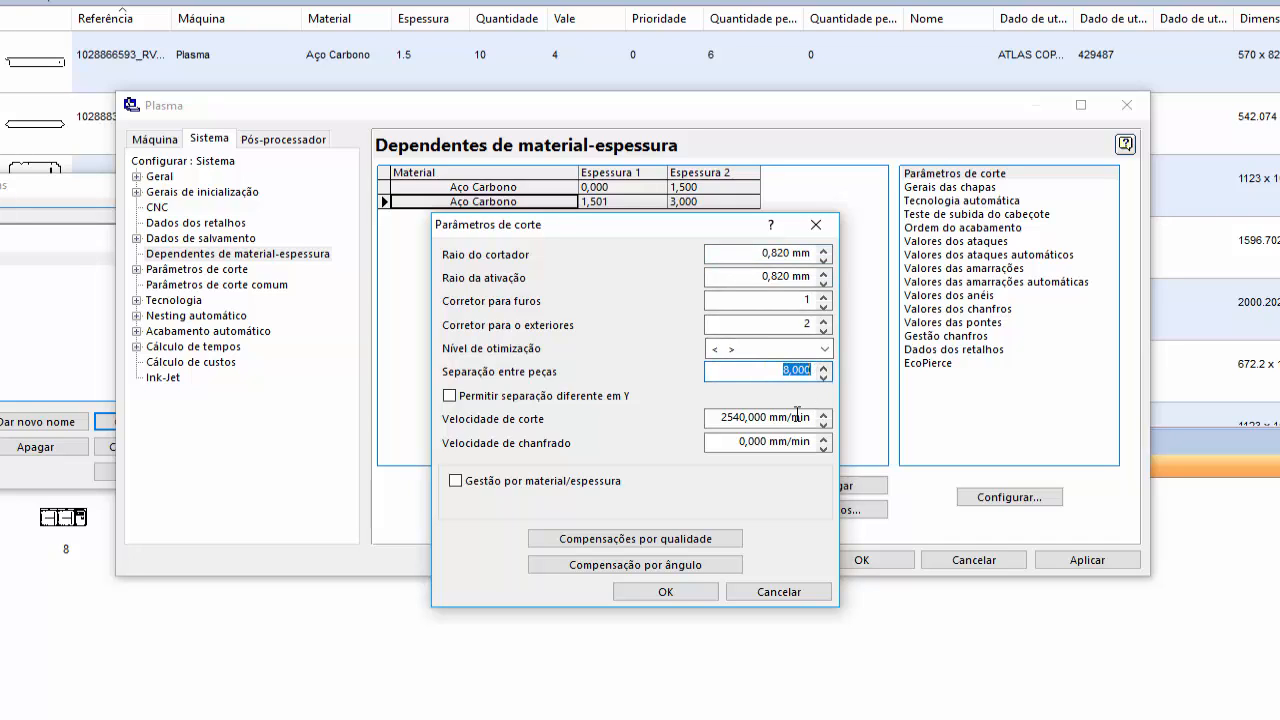
click(745, 256)
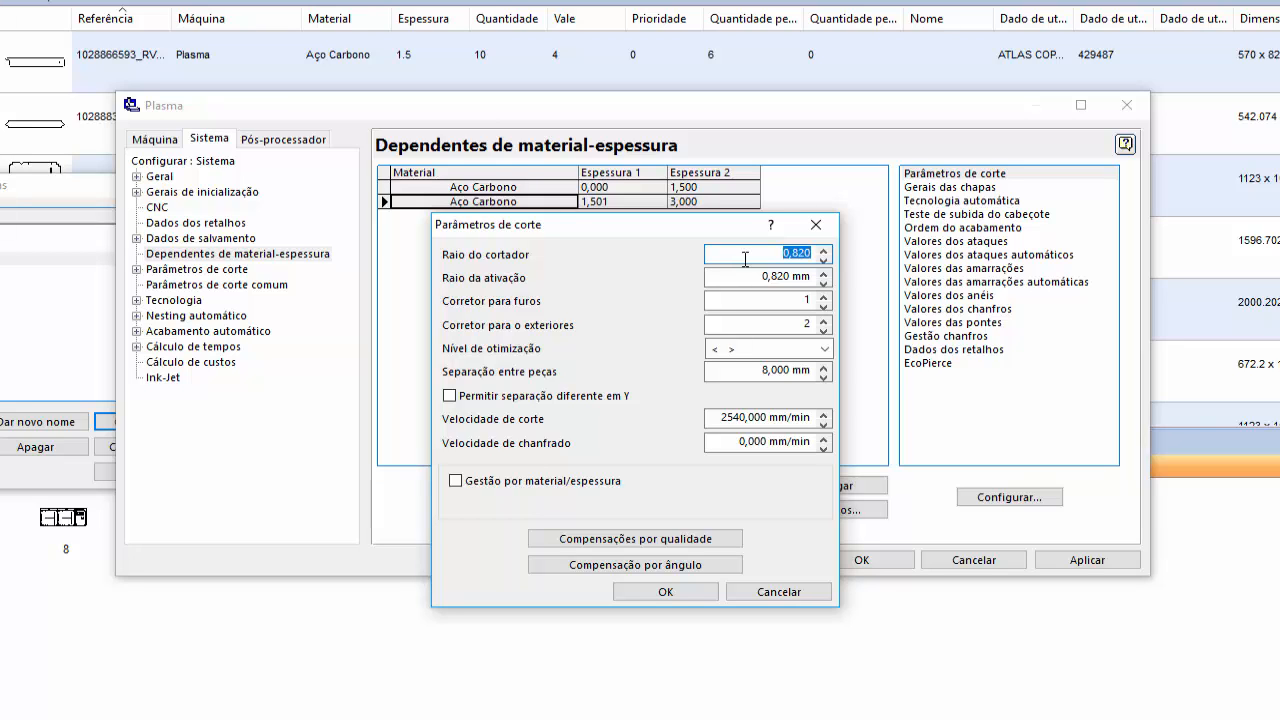
key(XF86Calculator)
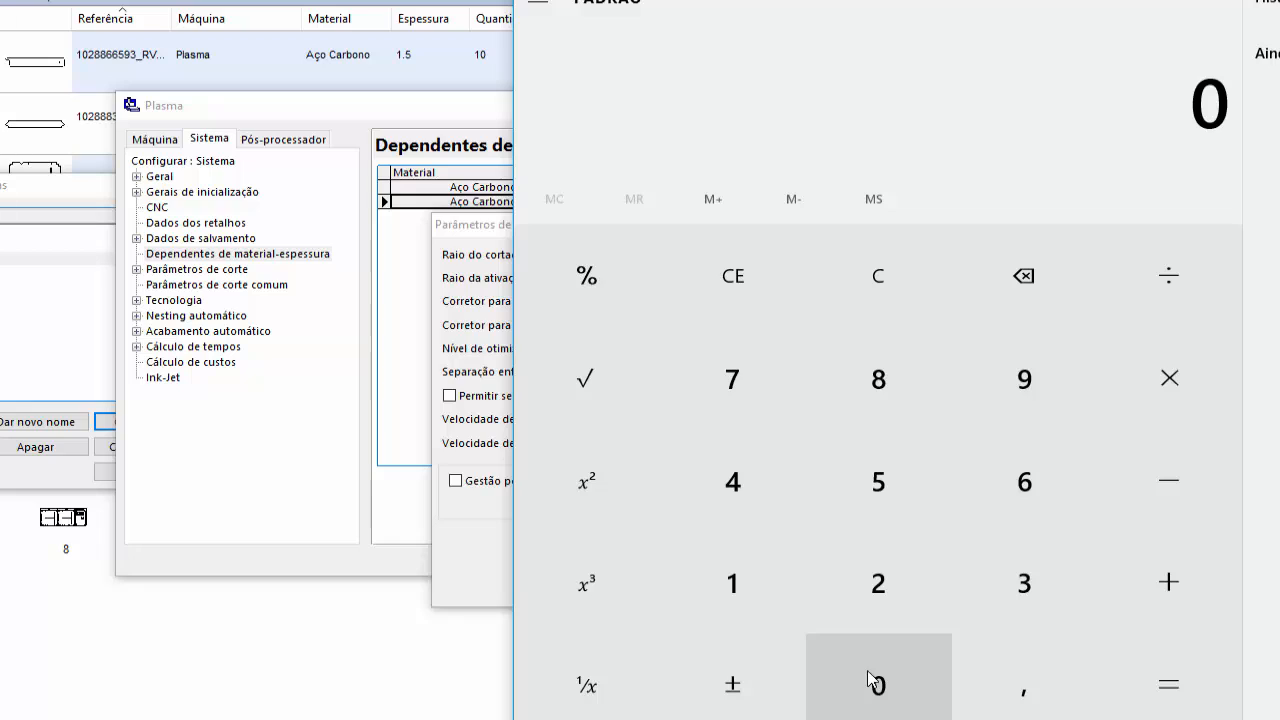
key(alt+F4)
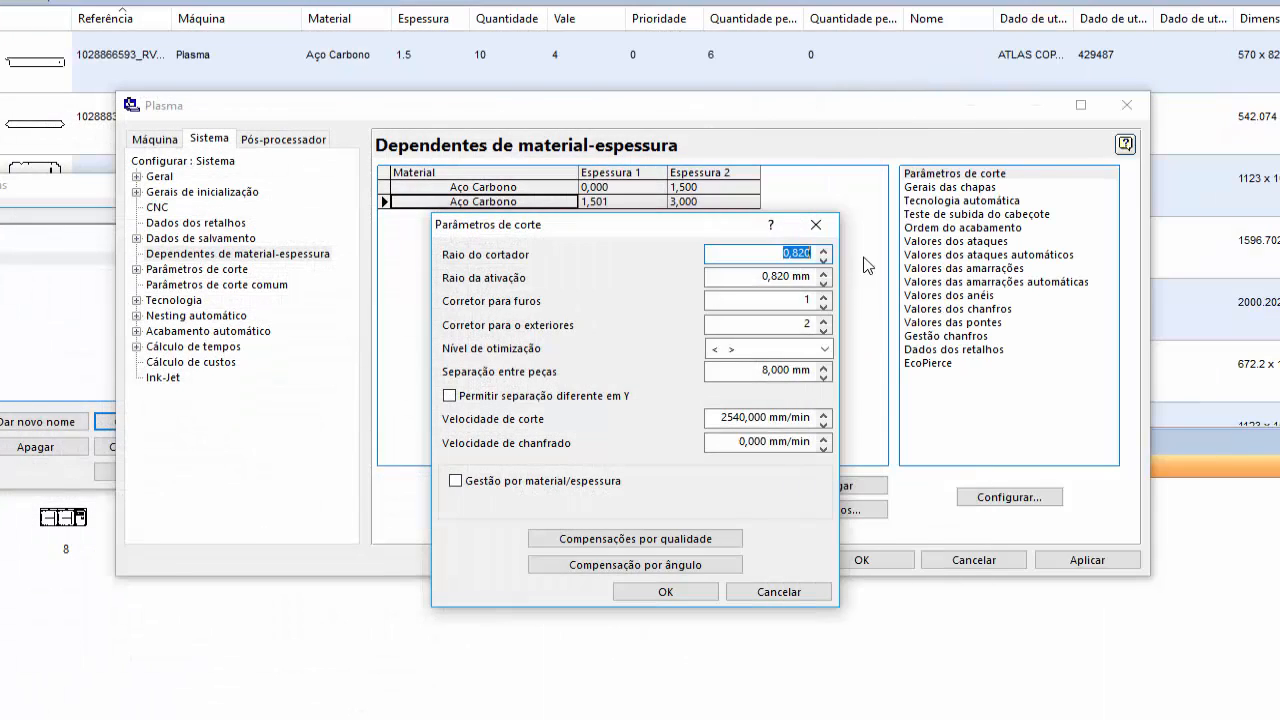
click(763, 254)
click(742, 372)
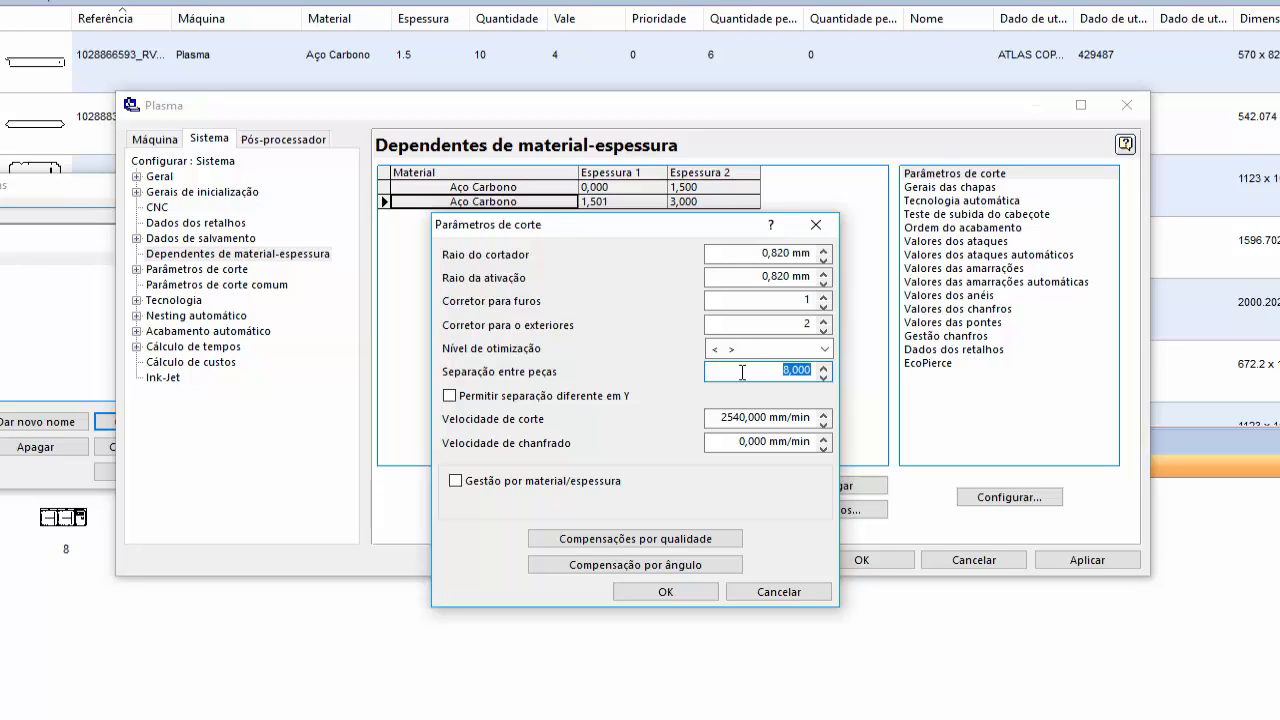
drag(778, 376, 818, 381)
click(666, 592)
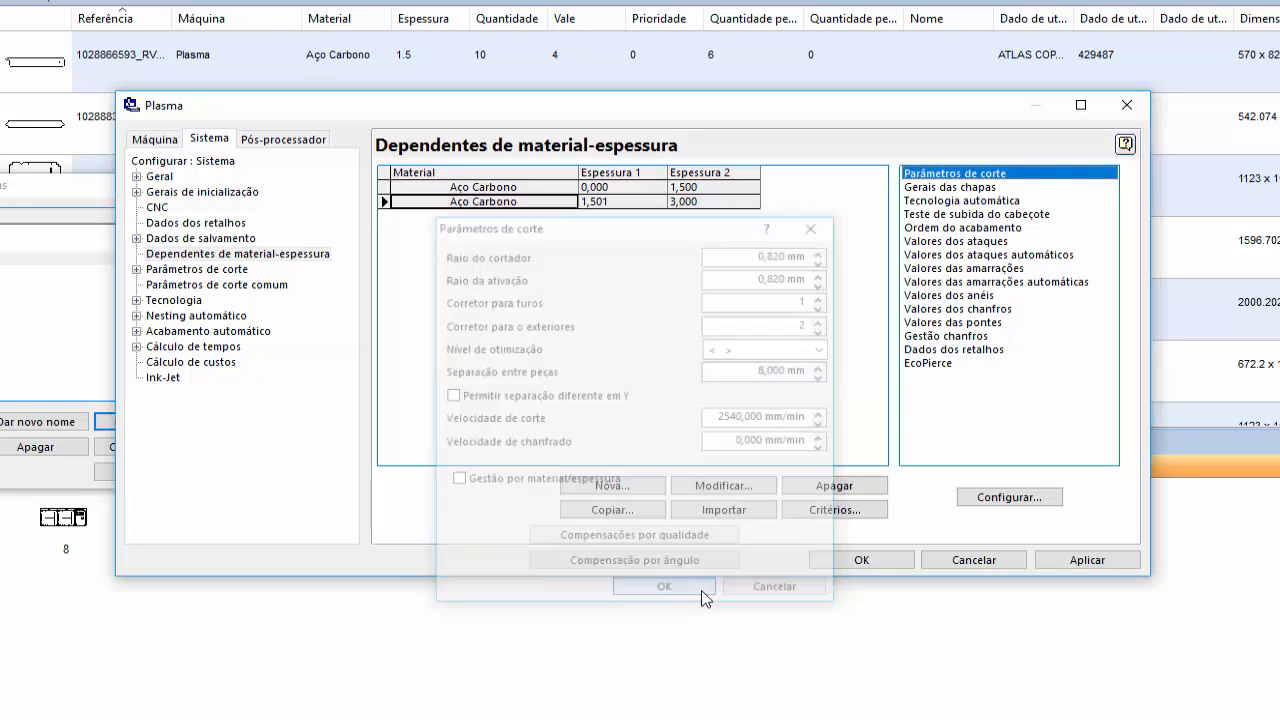
- Review the sheet status and margins in Gerais das chapas for the new thickness range
double_click(975, 188)
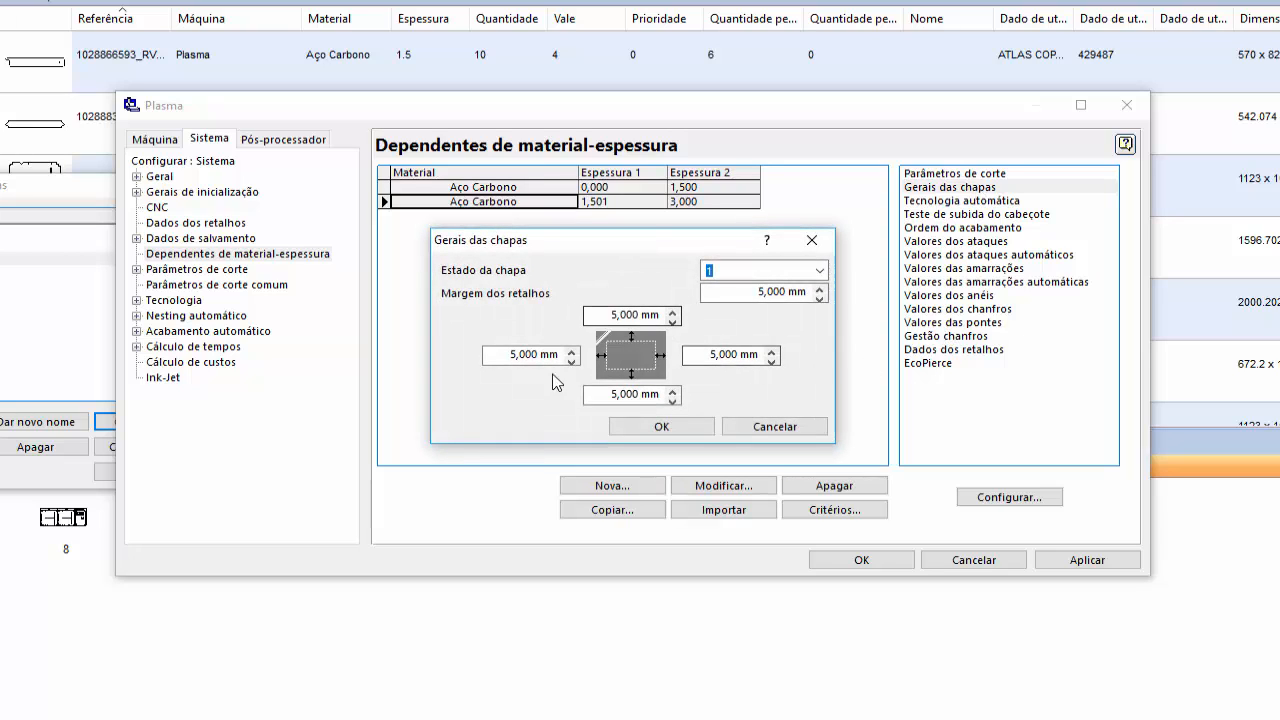
click(697, 430)
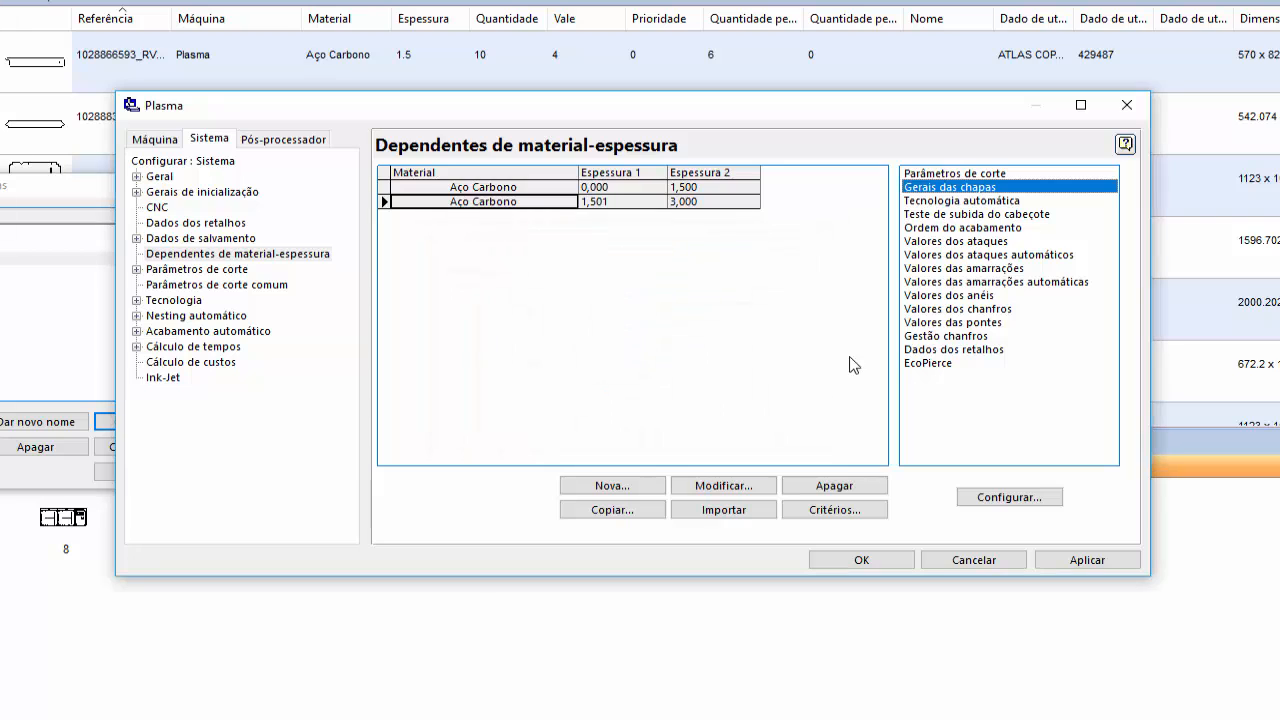
- In Tecnologia automática, set the maximum radius of the quality 3 row to 3,001
double_click(950, 201)
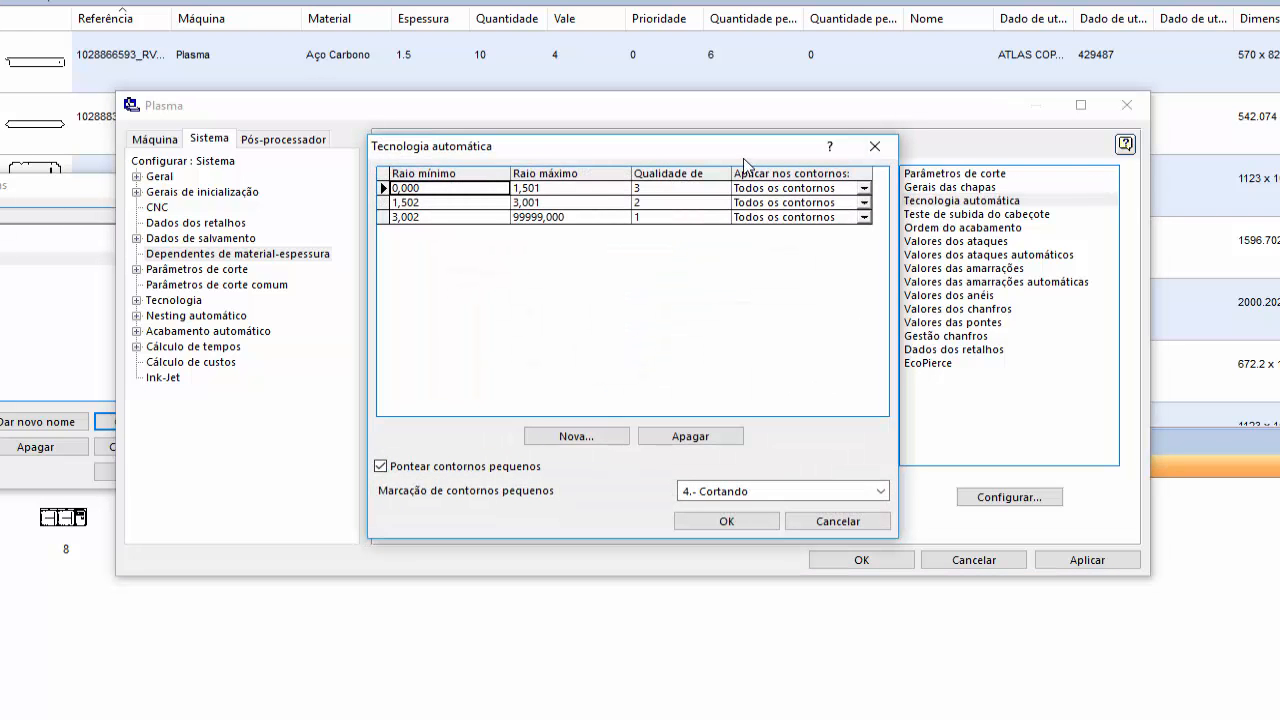
drag(743, 138, 764, 233)
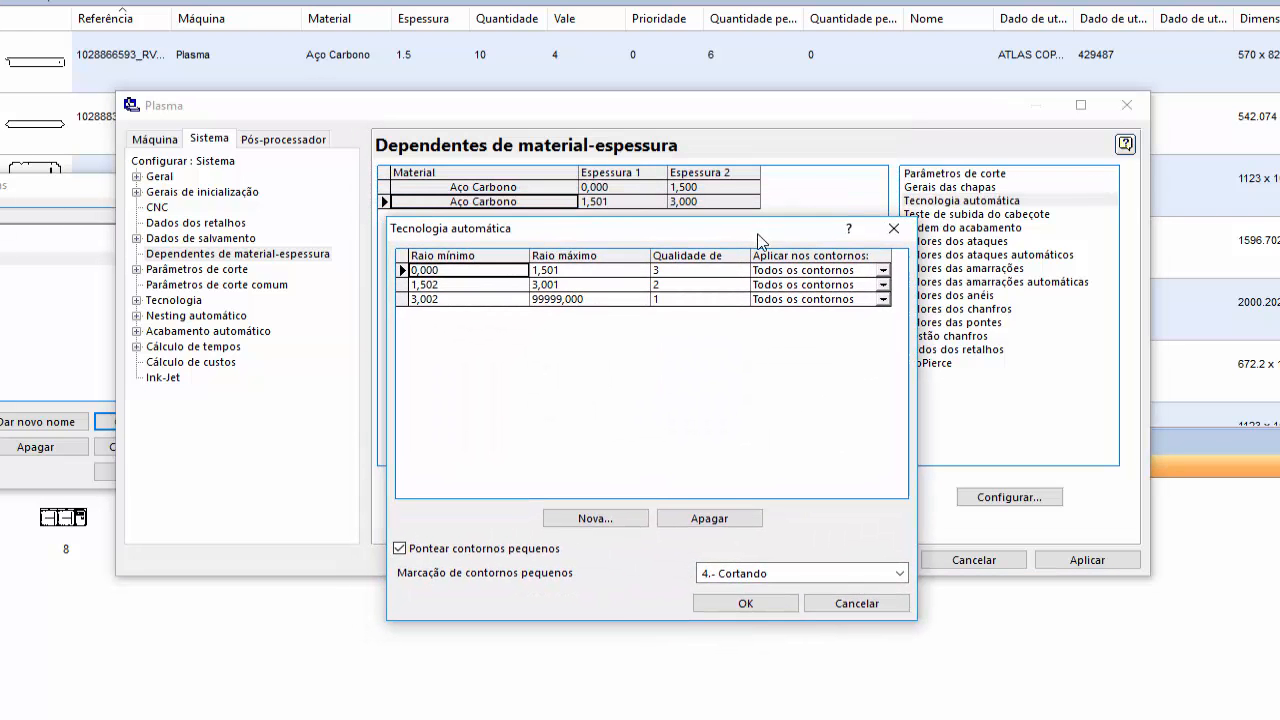
click(582, 272)
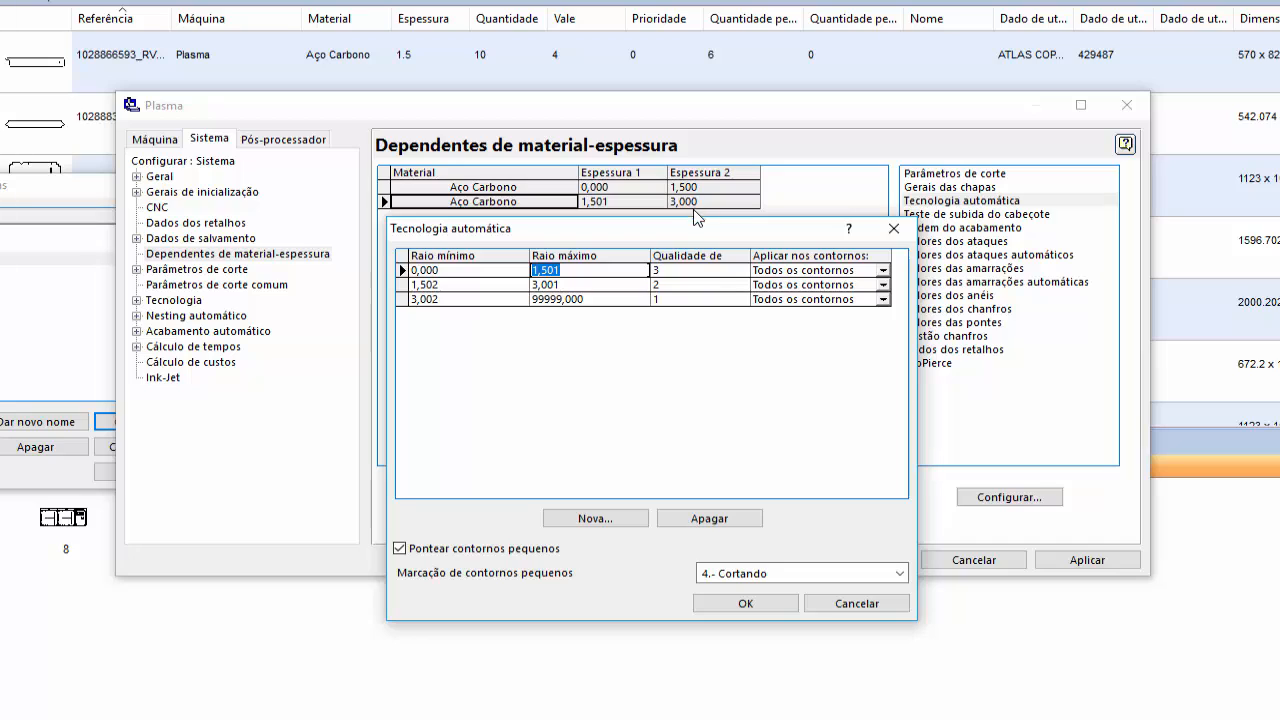
click(588, 270)
drag(588, 270, 520, 278)
text(3,001)
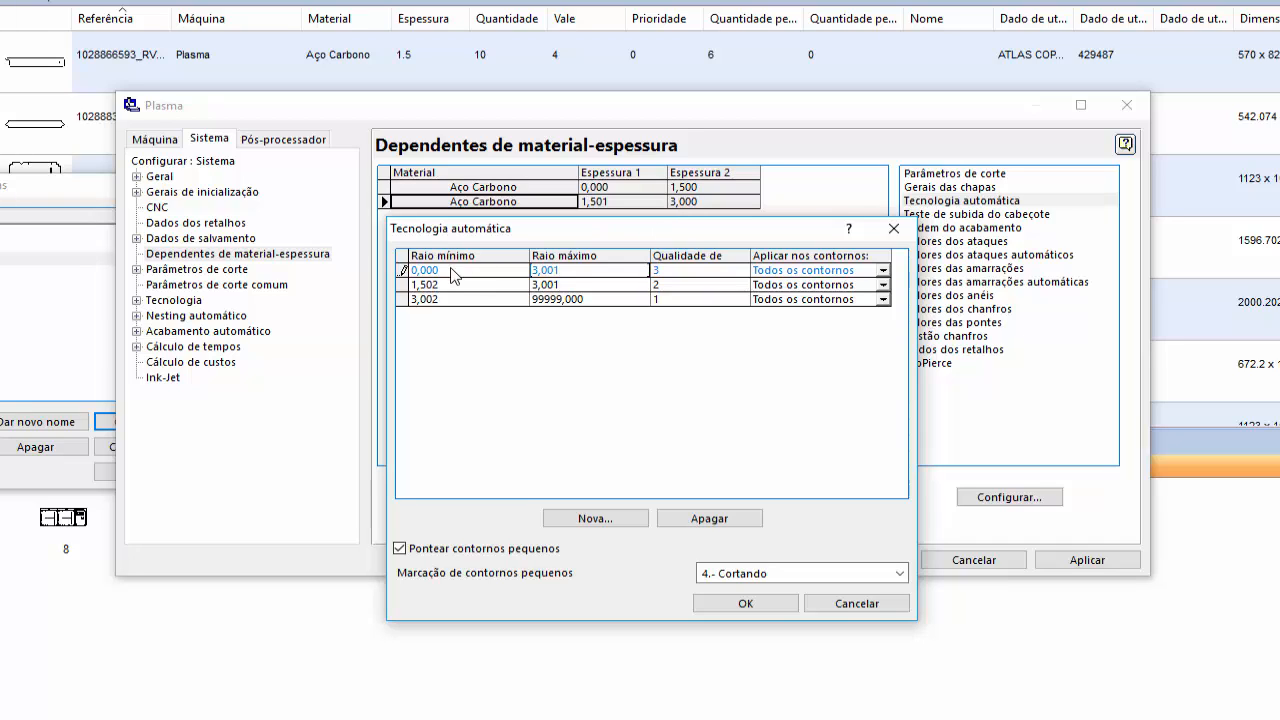
- Set the quality 2 row's radius range to 3,002–6,001 and the quality 1 row's minimum to 6,002, accepting the table
click(470, 285)
text(3,)
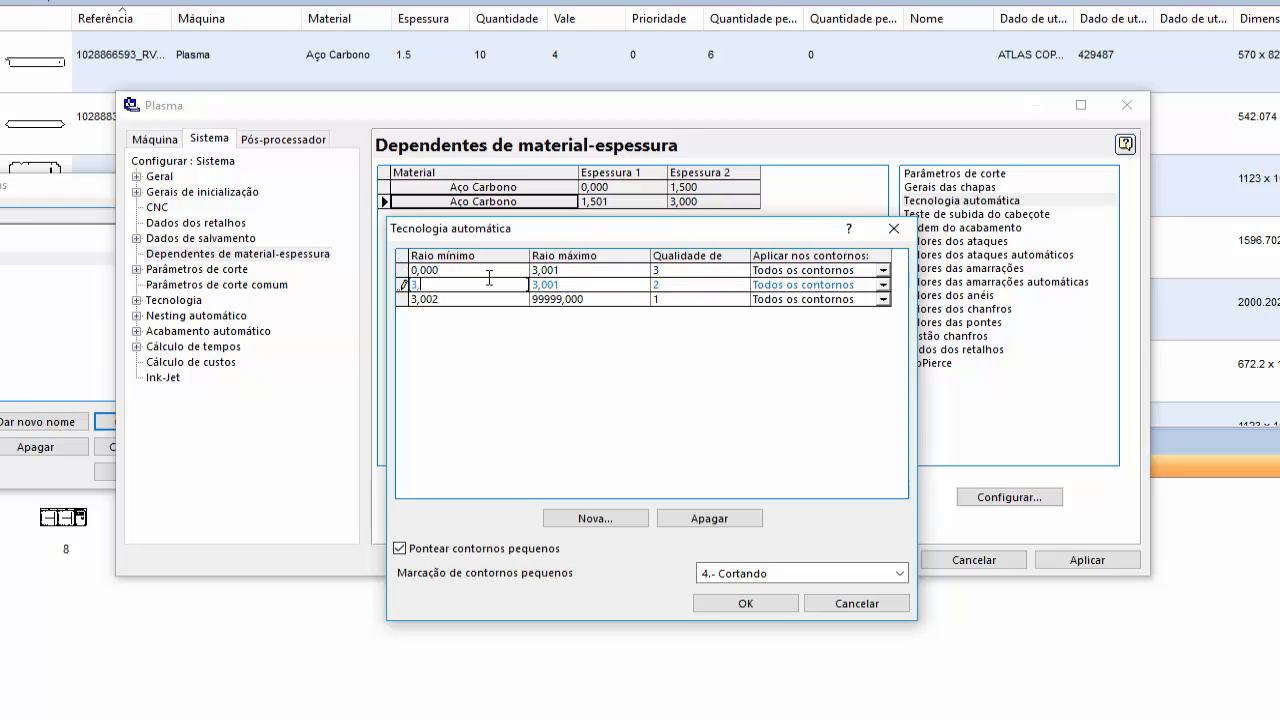
click(583, 285)
text(6,)
click(464, 299)
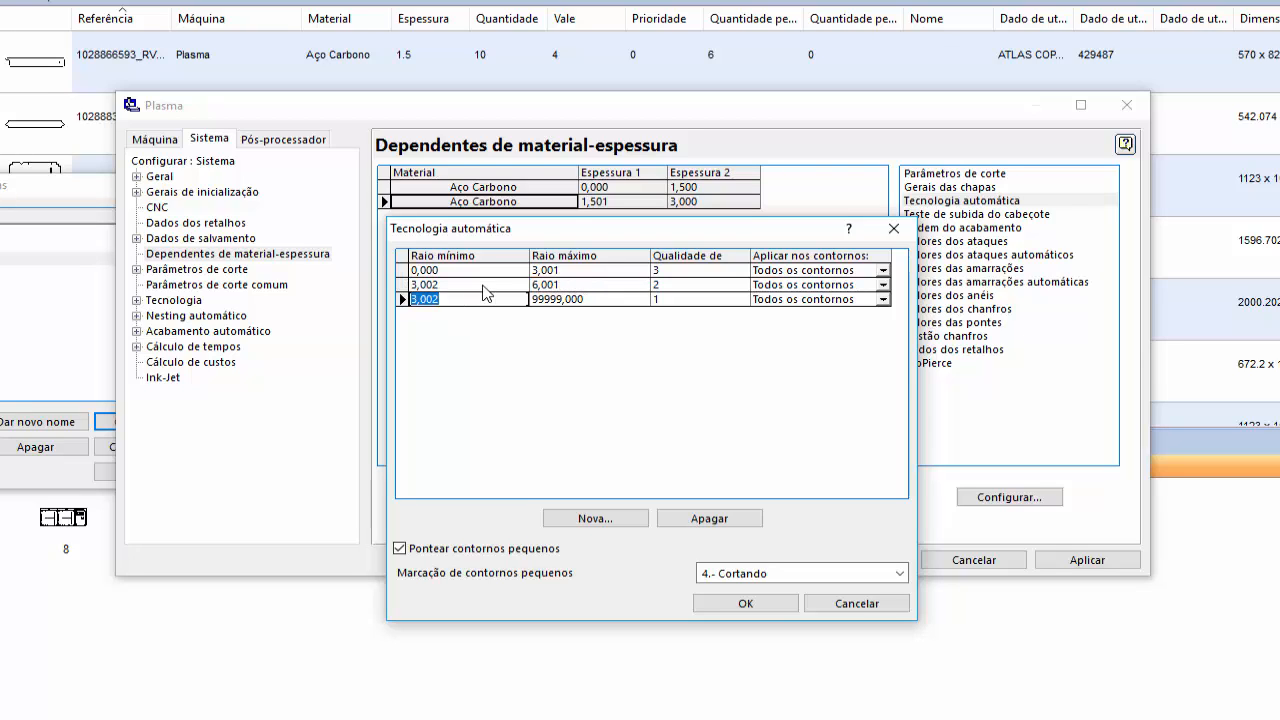
text(6,)
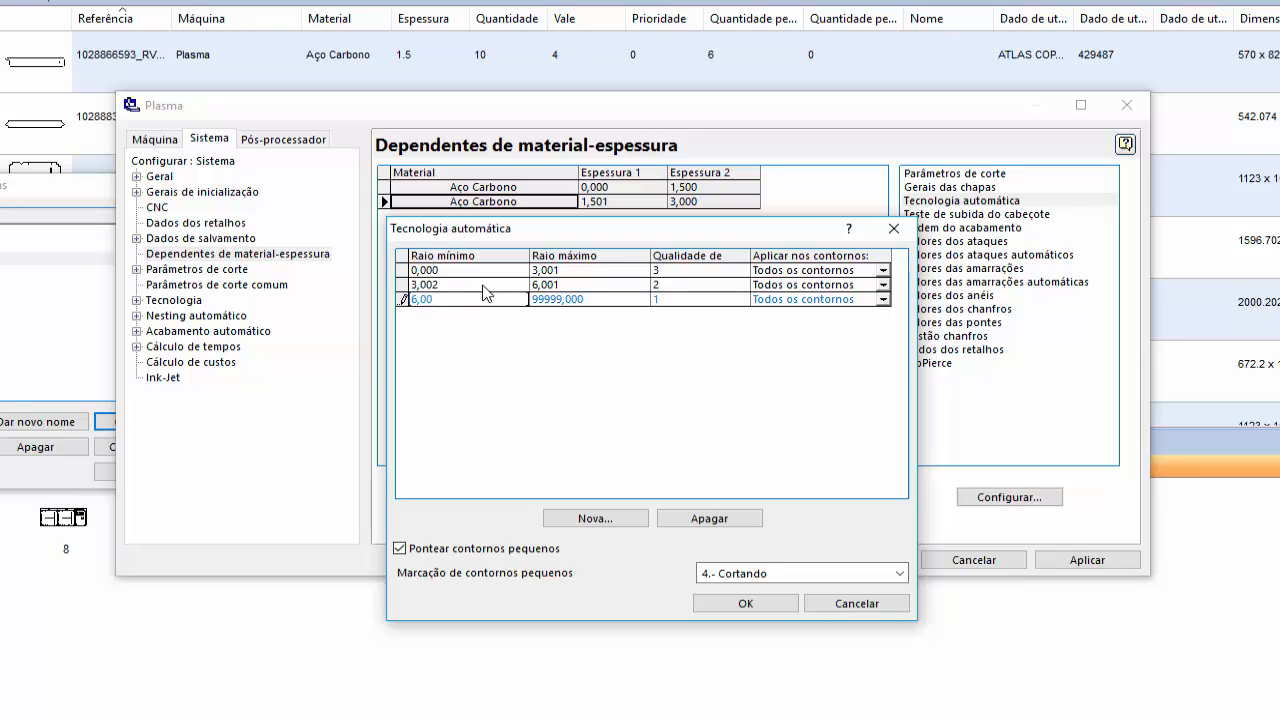
click(614, 299)
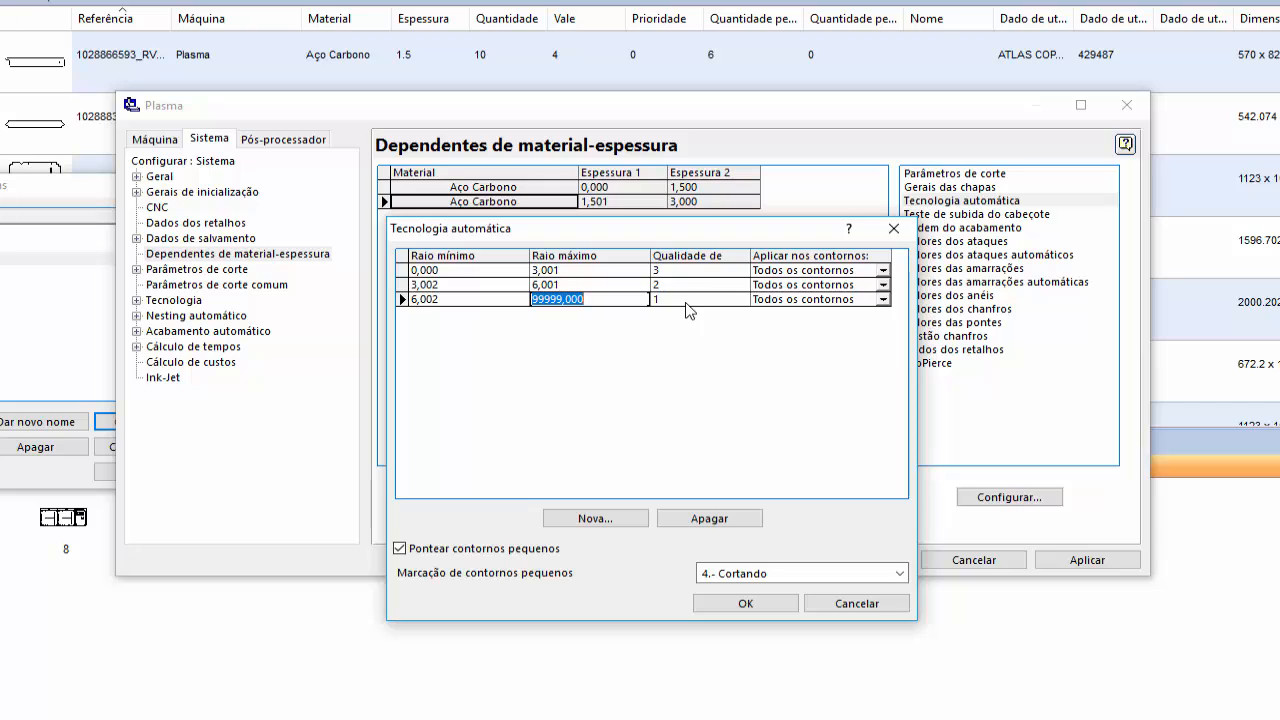
click(766, 606)
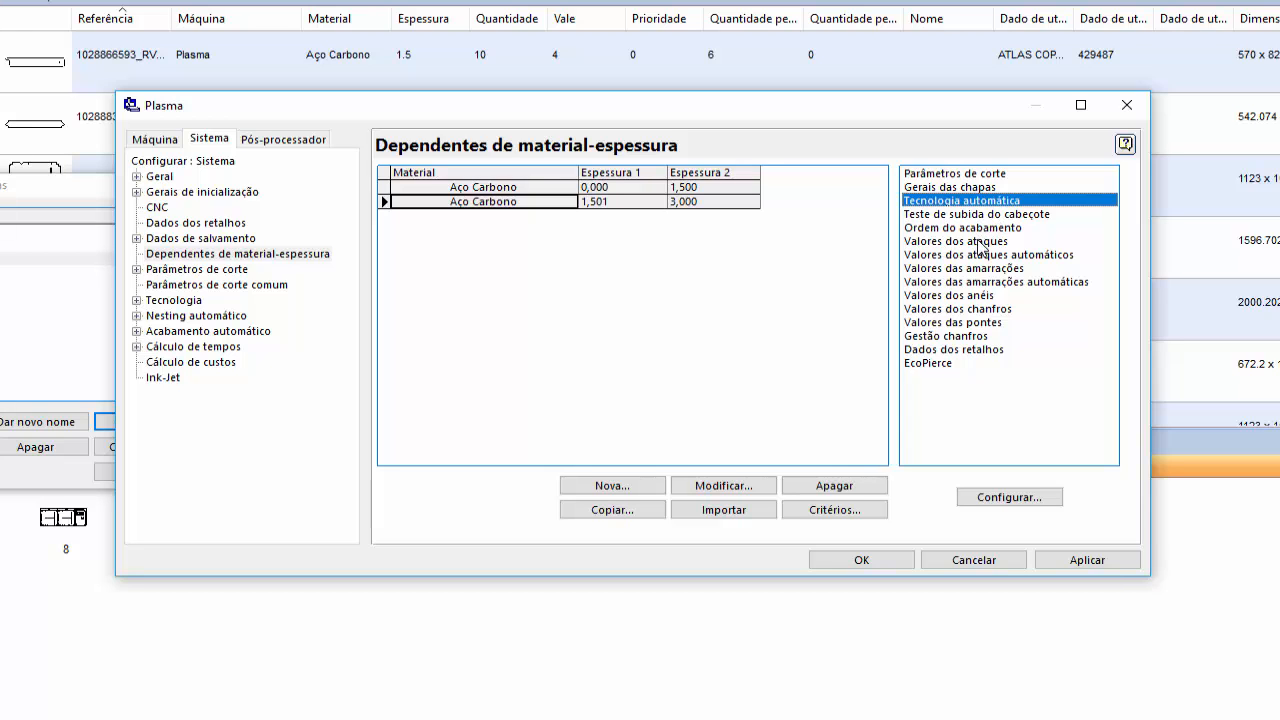
- Review the entry and exit values in Valores dos ataques for the new thickness range
double_click(985, 241)
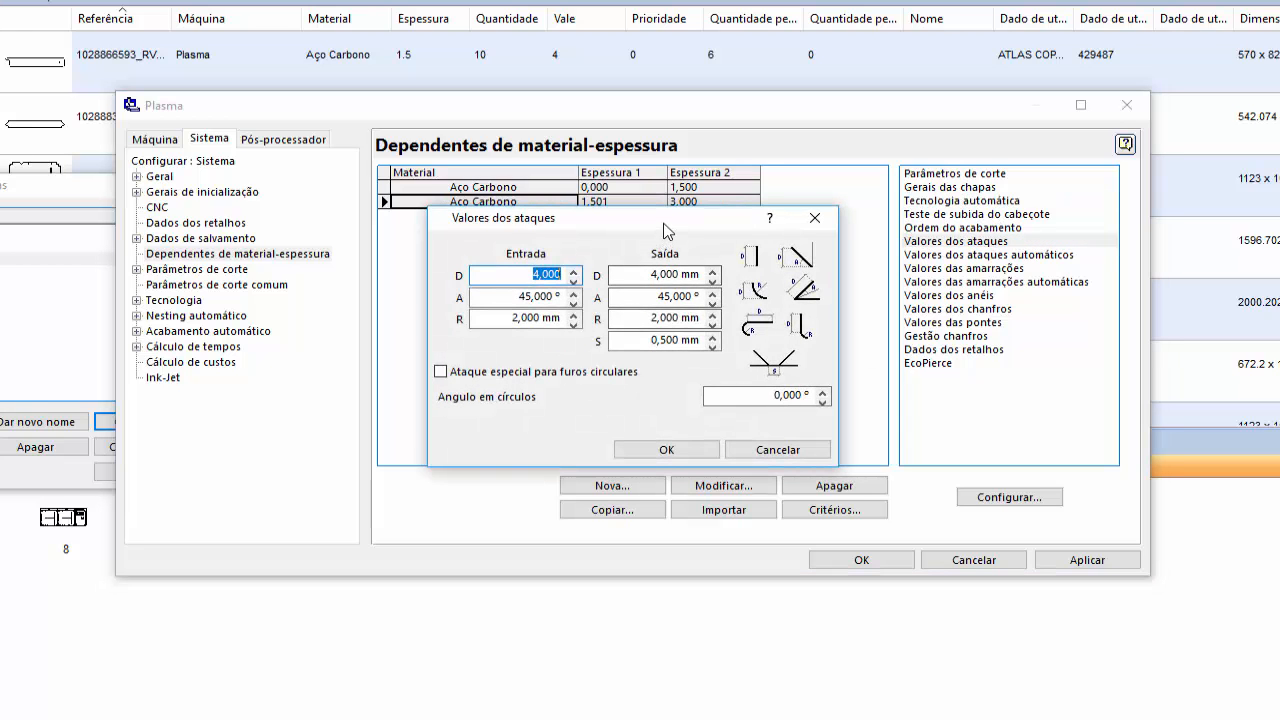
mouse_move(667, 230)
mouse_down()
mouse_move(661, 256)
mouse_move(655, 243)
mouse_up()
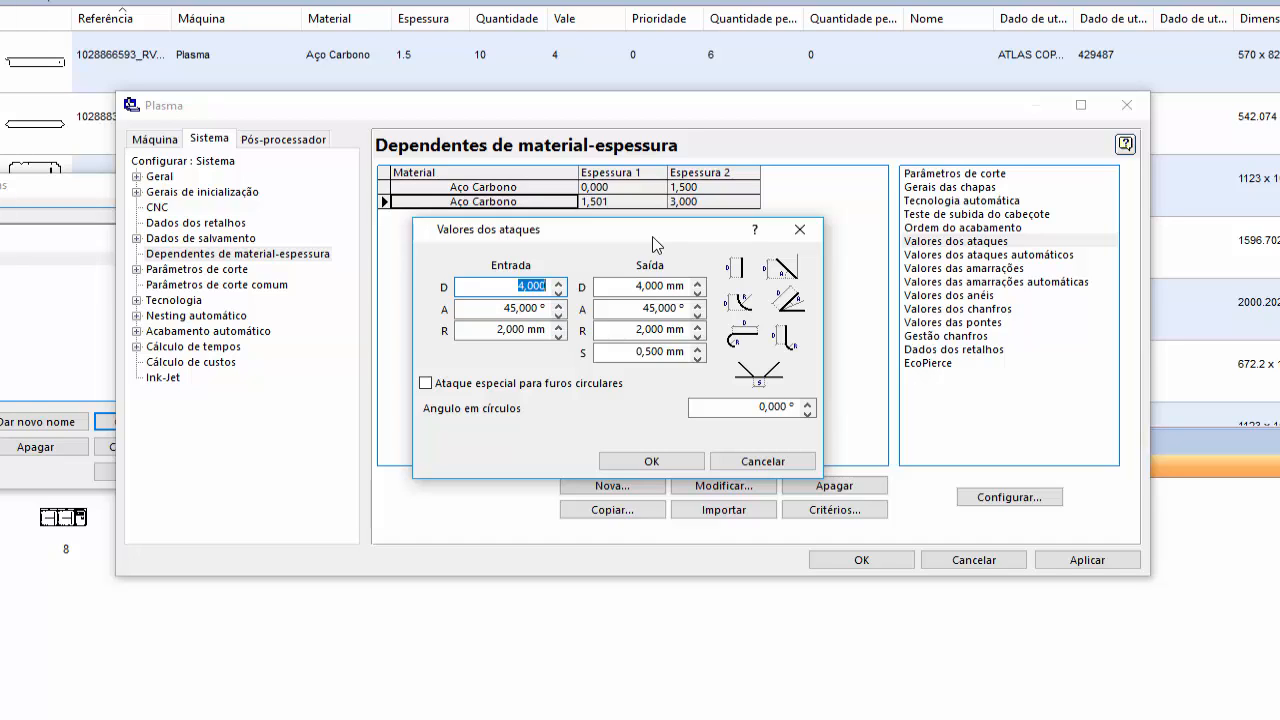
click(679, 463)
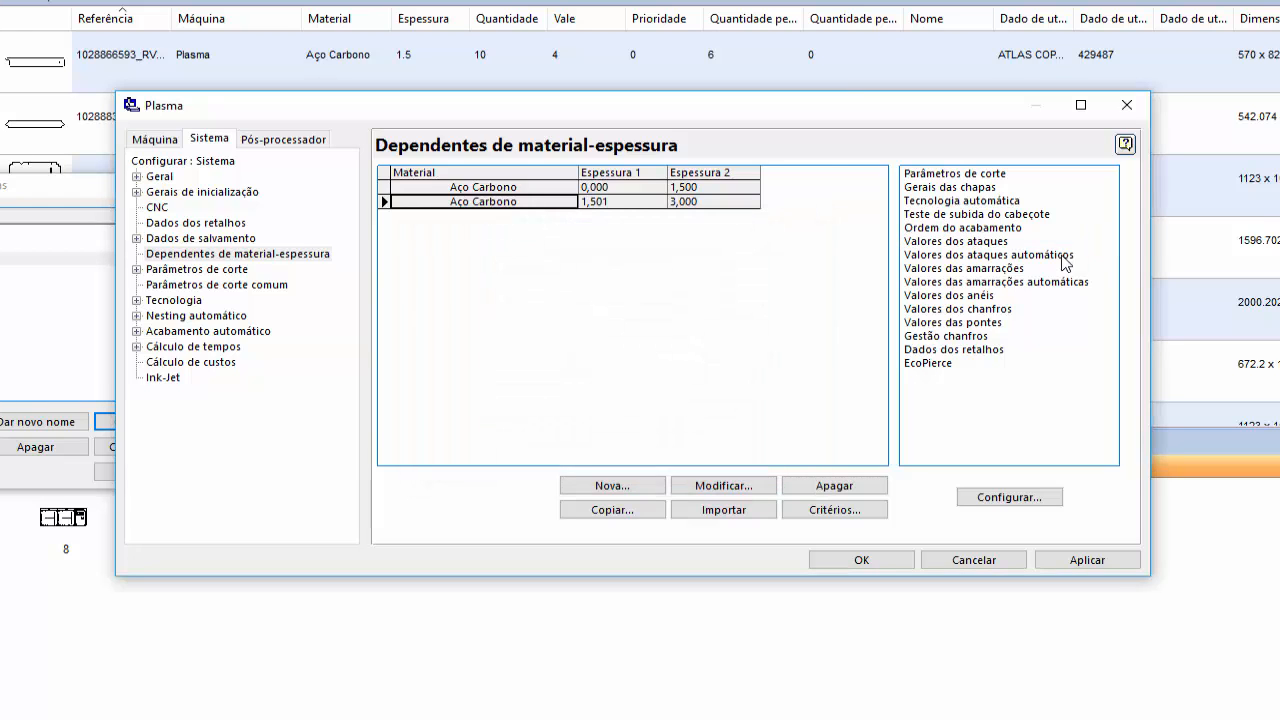
- Examine the entry and exit distances of the second hole type in Valores dos ataques automáticos
double_click(1062, 256)
drag(737, 91, 746, 235)
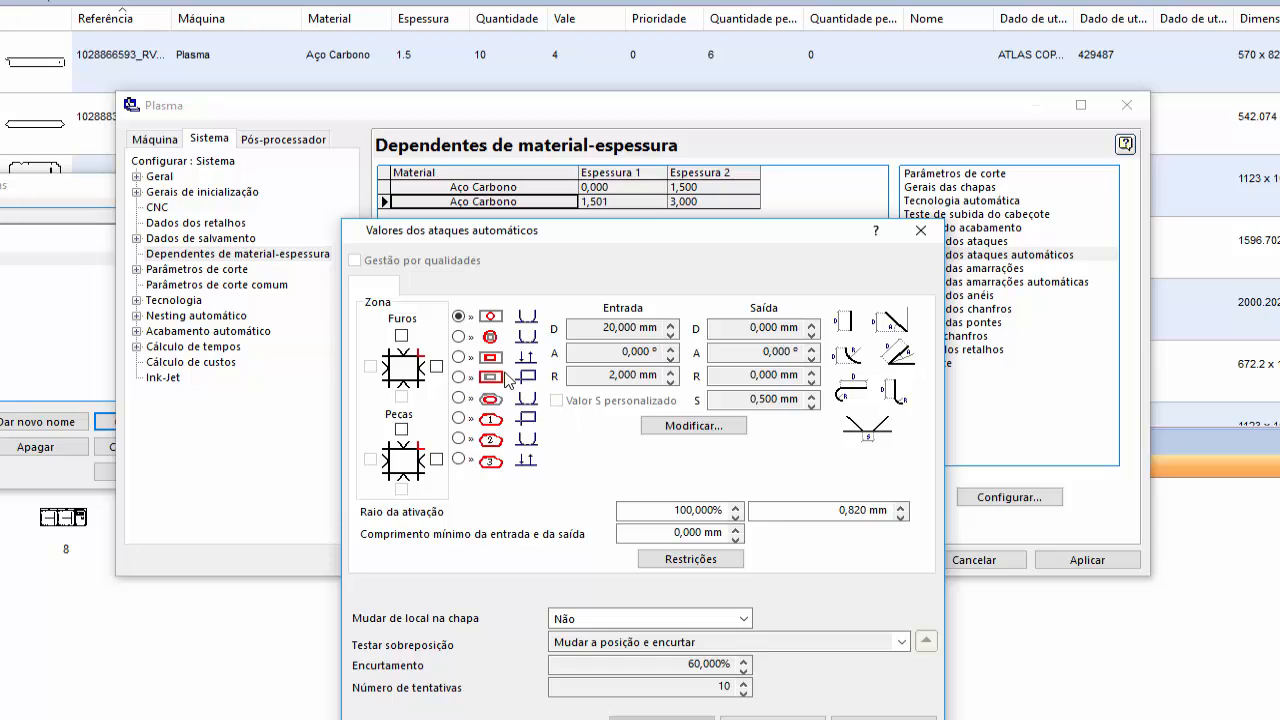
click(458, 336)
click(598, 329)
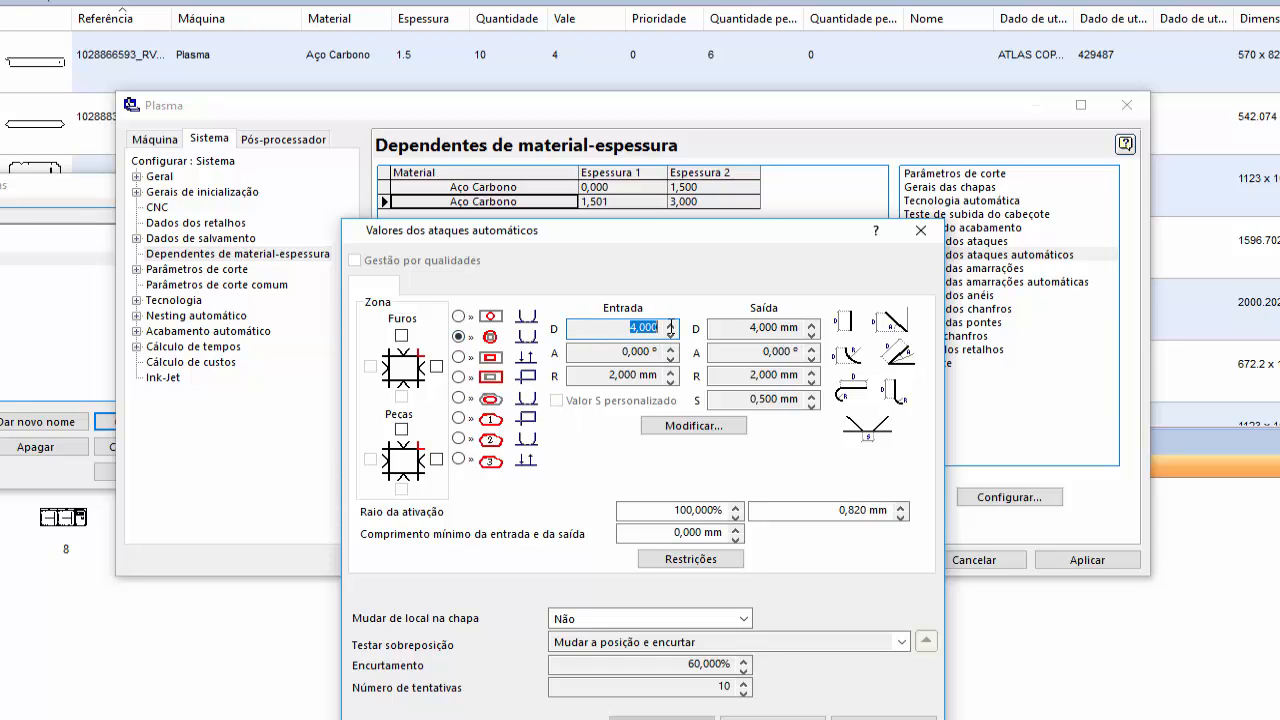
click(778, 328)
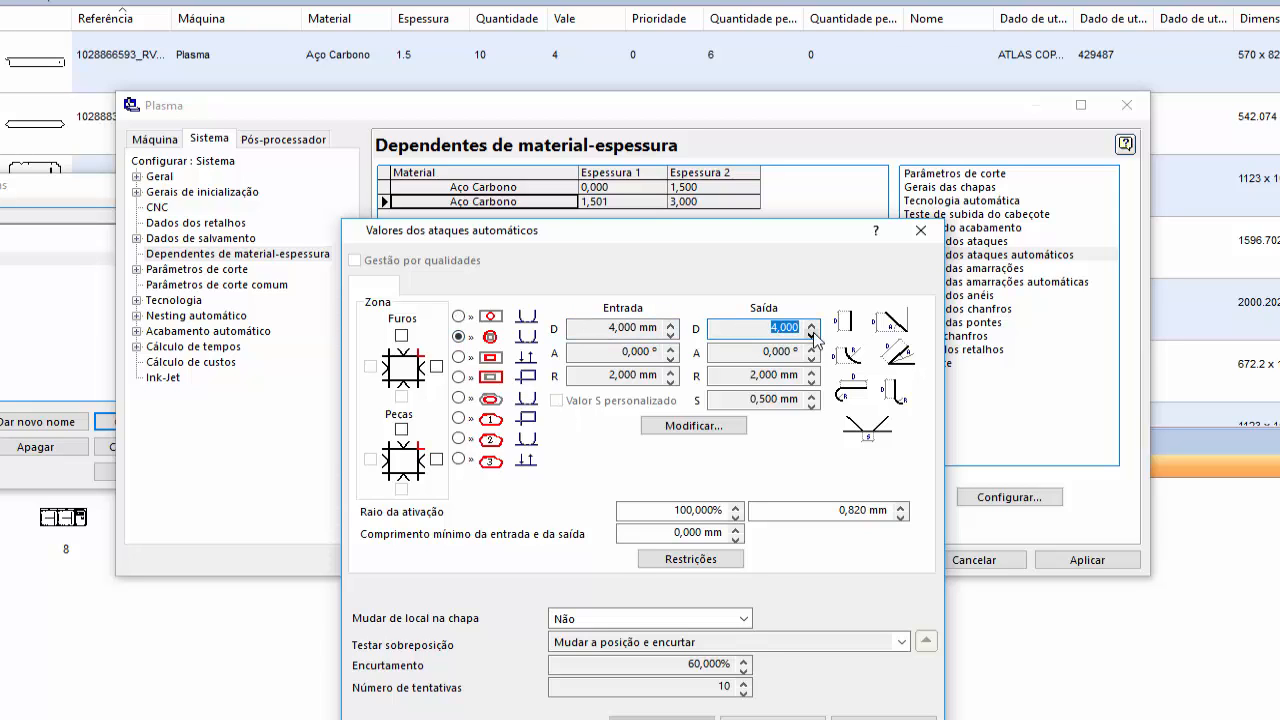
click(775, 716)
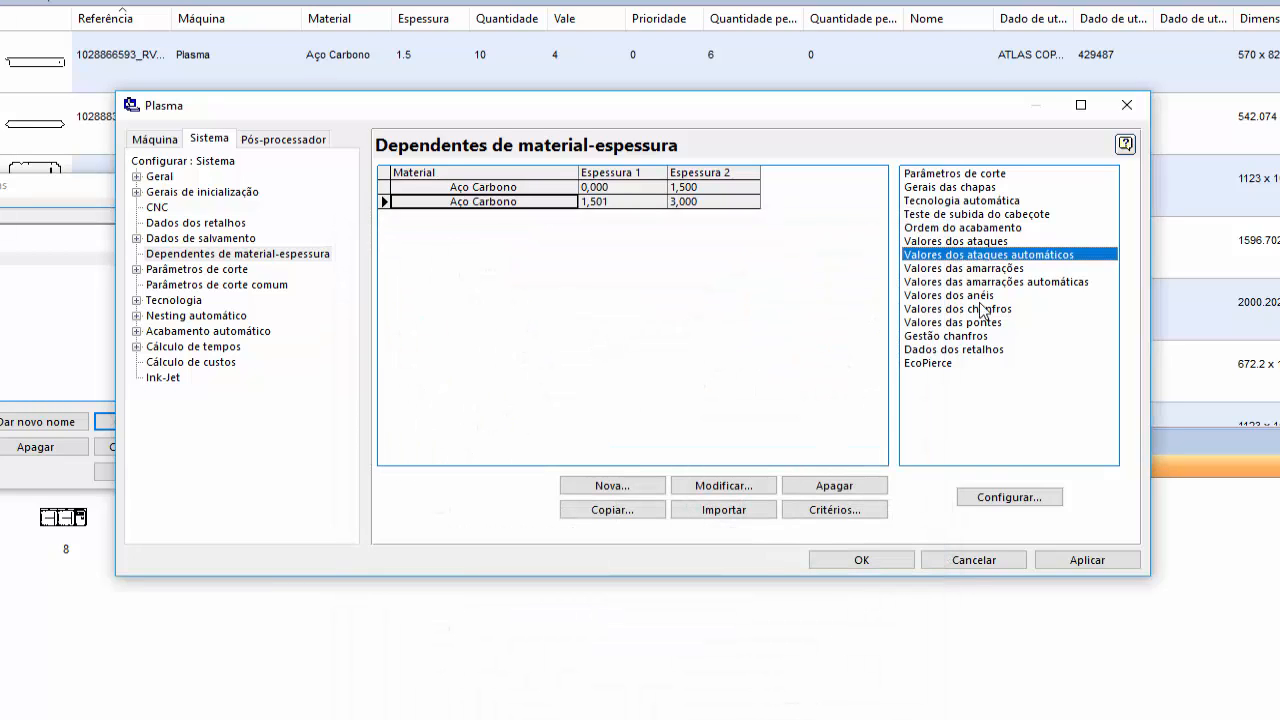
- Review the entry and exit values in Valores das amarrações for the 1,501–3,000 mm range
double_click(1010, 270)
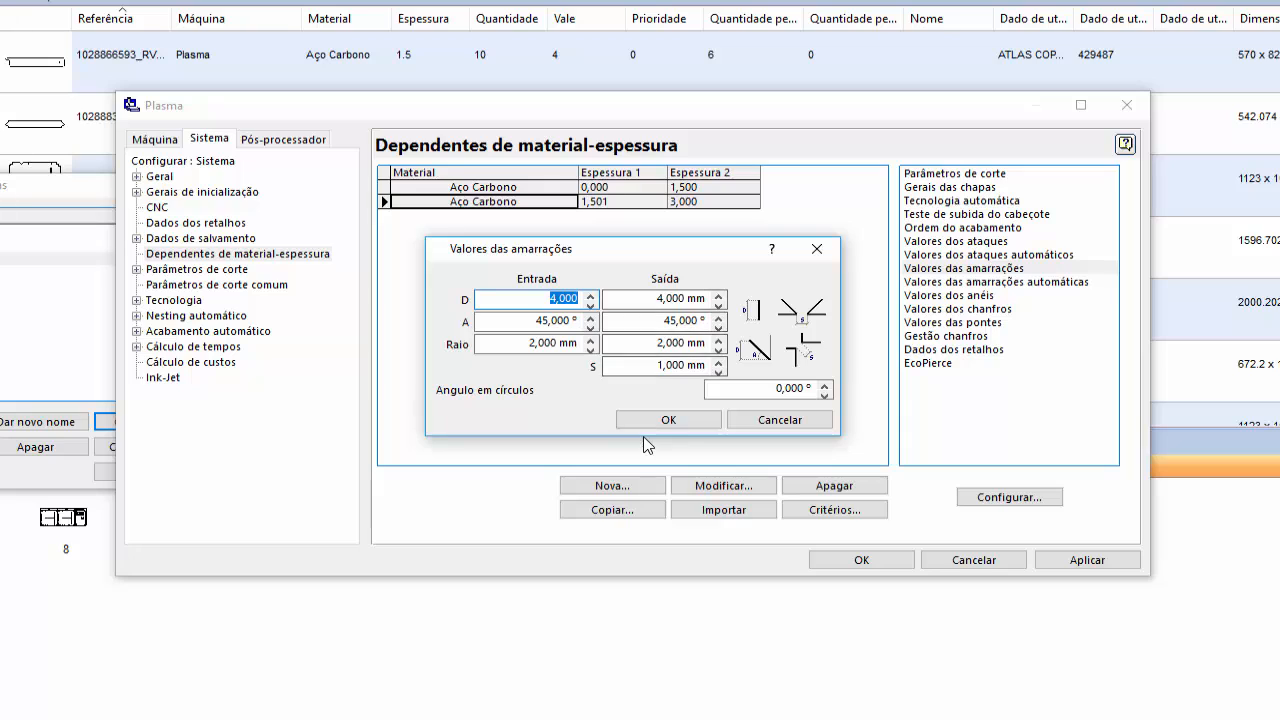
click(660, 298)
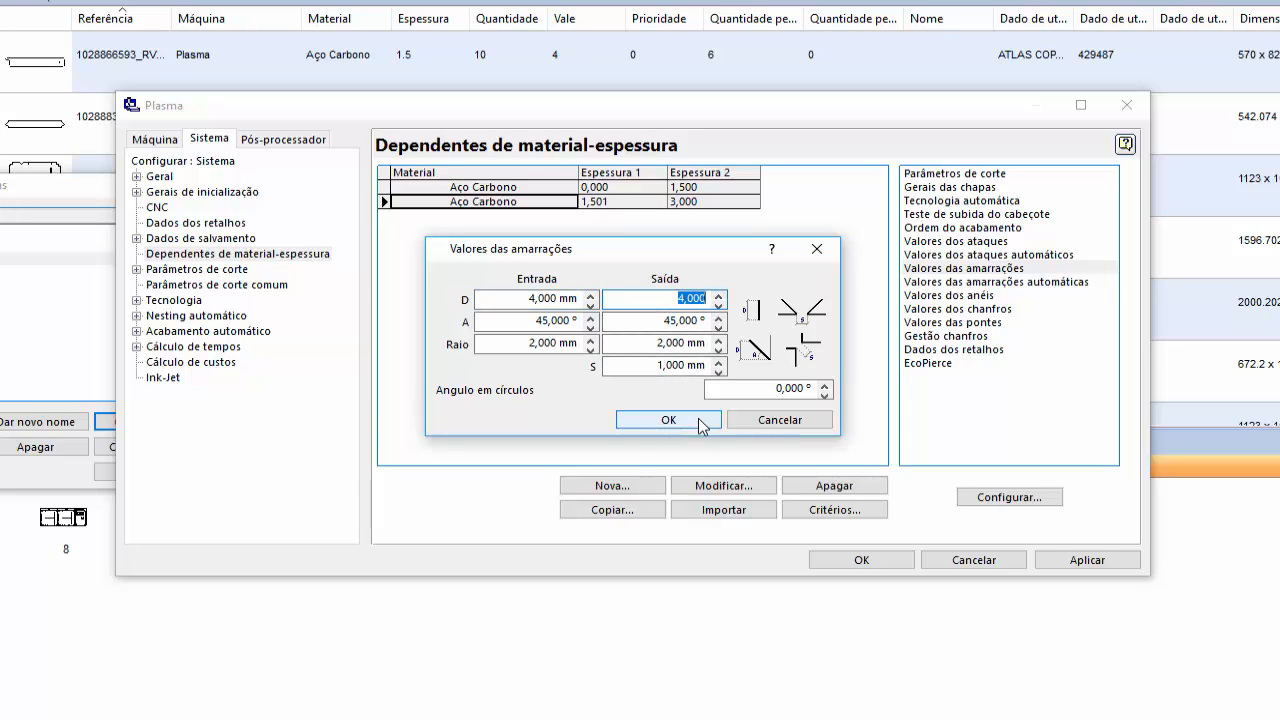
click(700, 421)
click(995, 282)
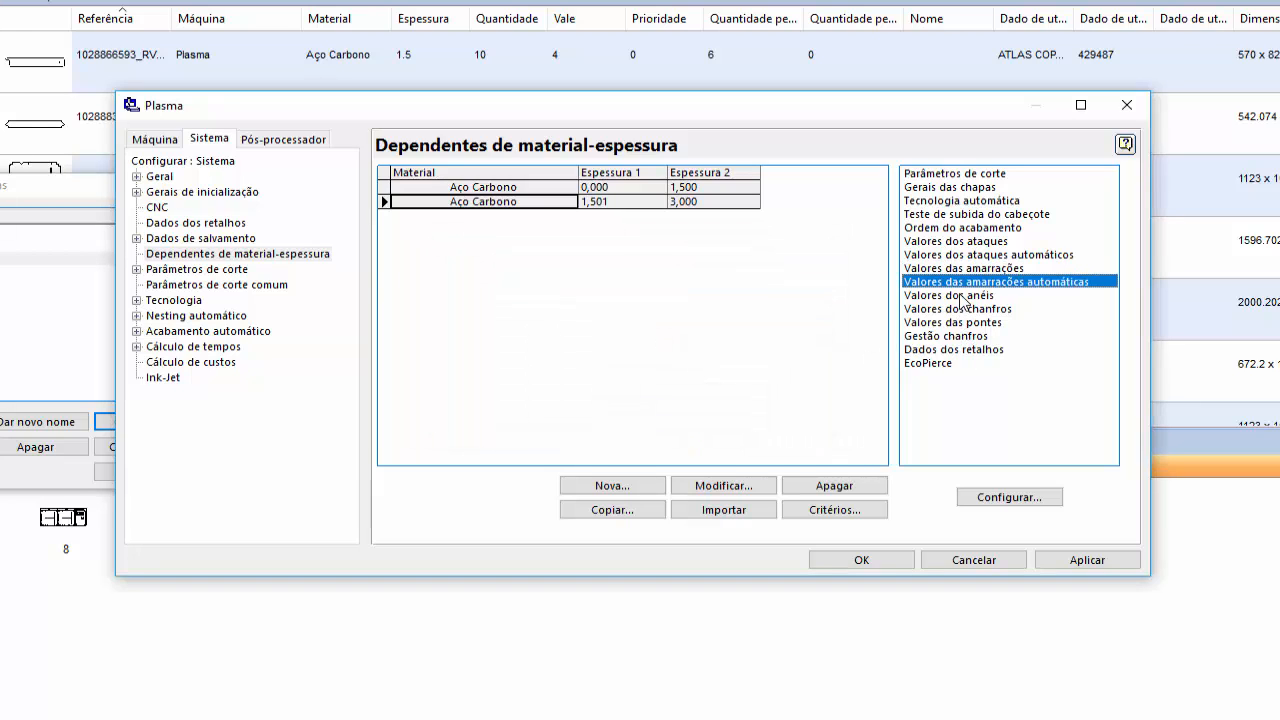
- Review the ring settings in Valores dos anéis and the bridge settings in Valores das pontes without changing them
double_click(963, 296)
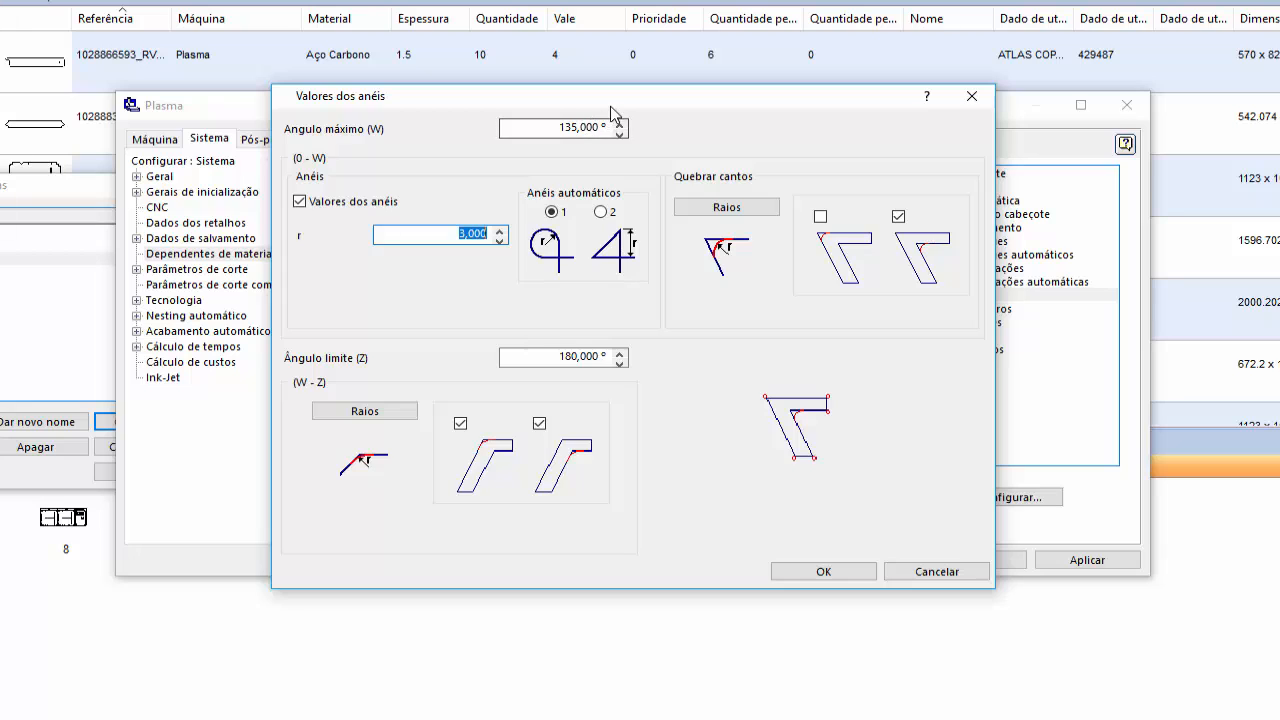
drag(612, 112, 598, 250)
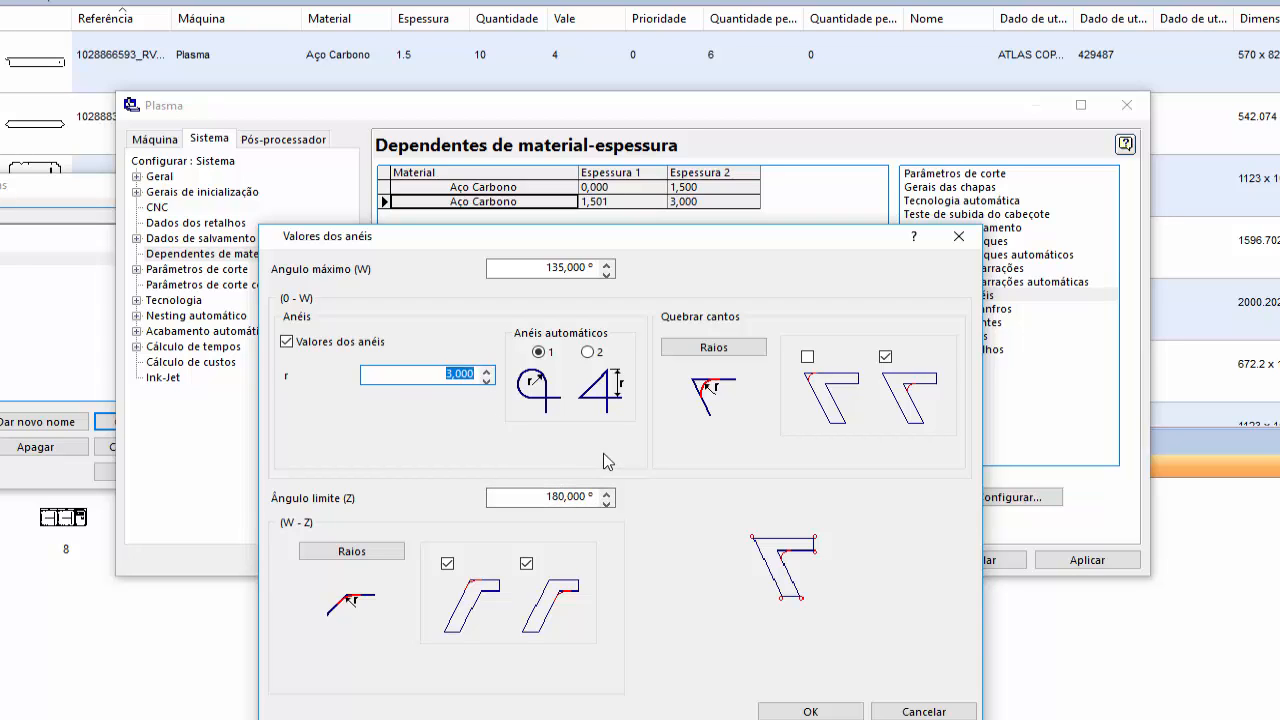
click(893, 712)
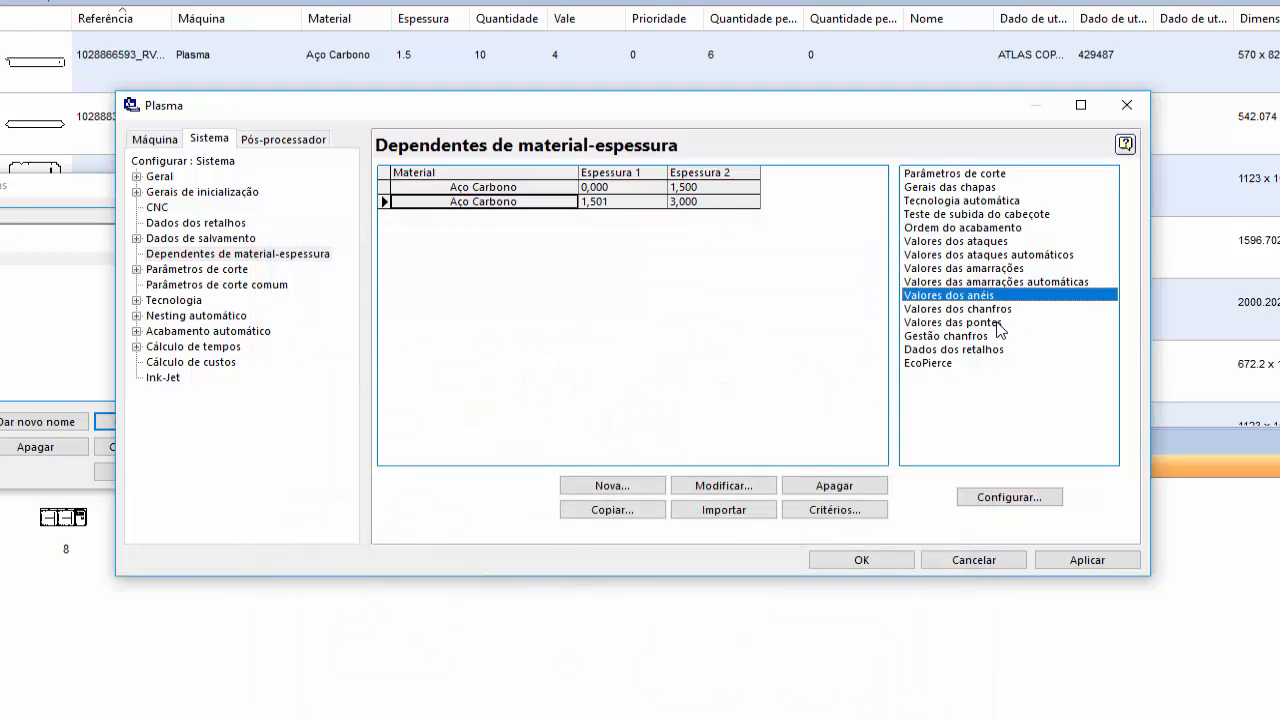
double_click(999, 322)
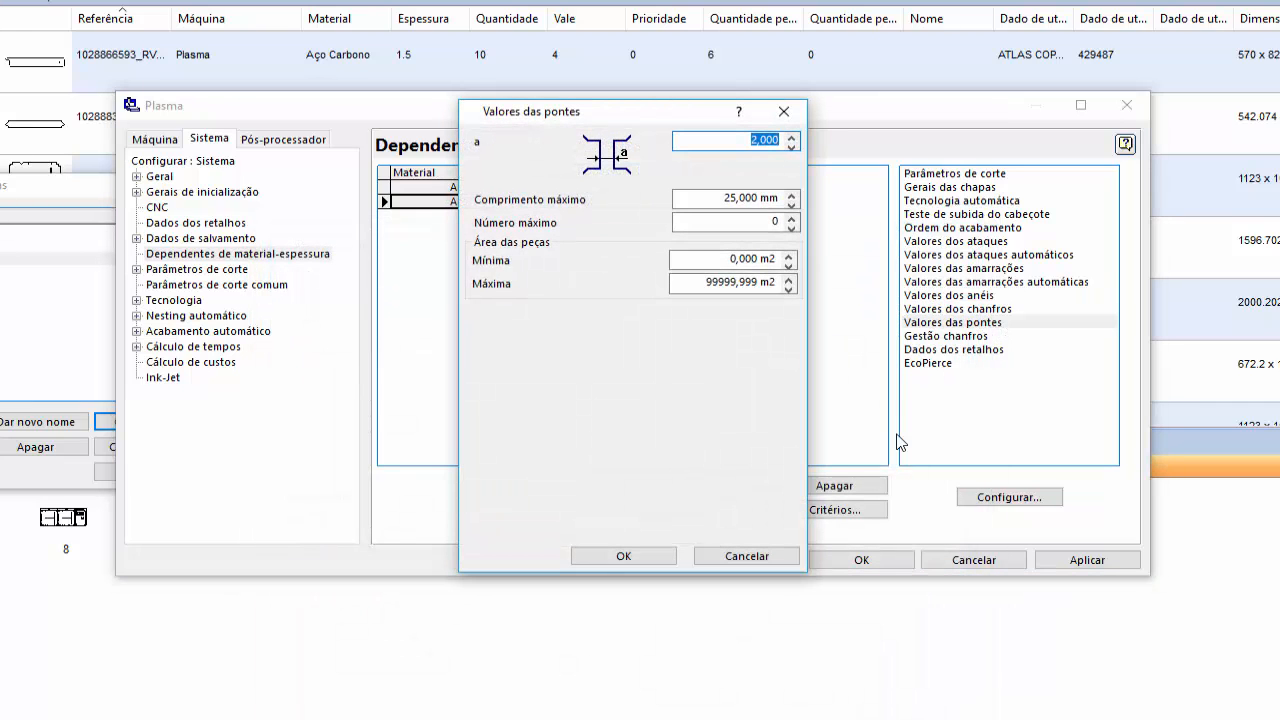
click(747, 556)
click(974, 338)
- In Dados dos retalhos, set Área mínima dos retalhos to 1 and accept
double_click(977, 350)
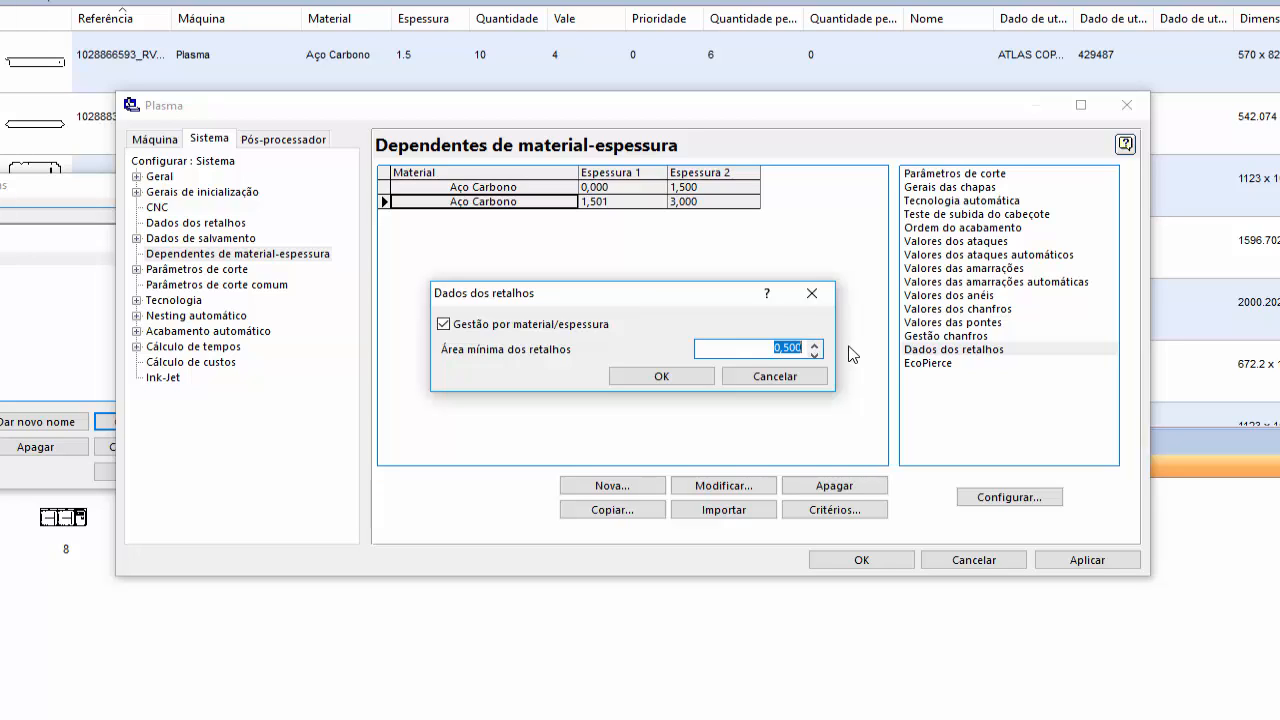
text(1)
click(662, 377)
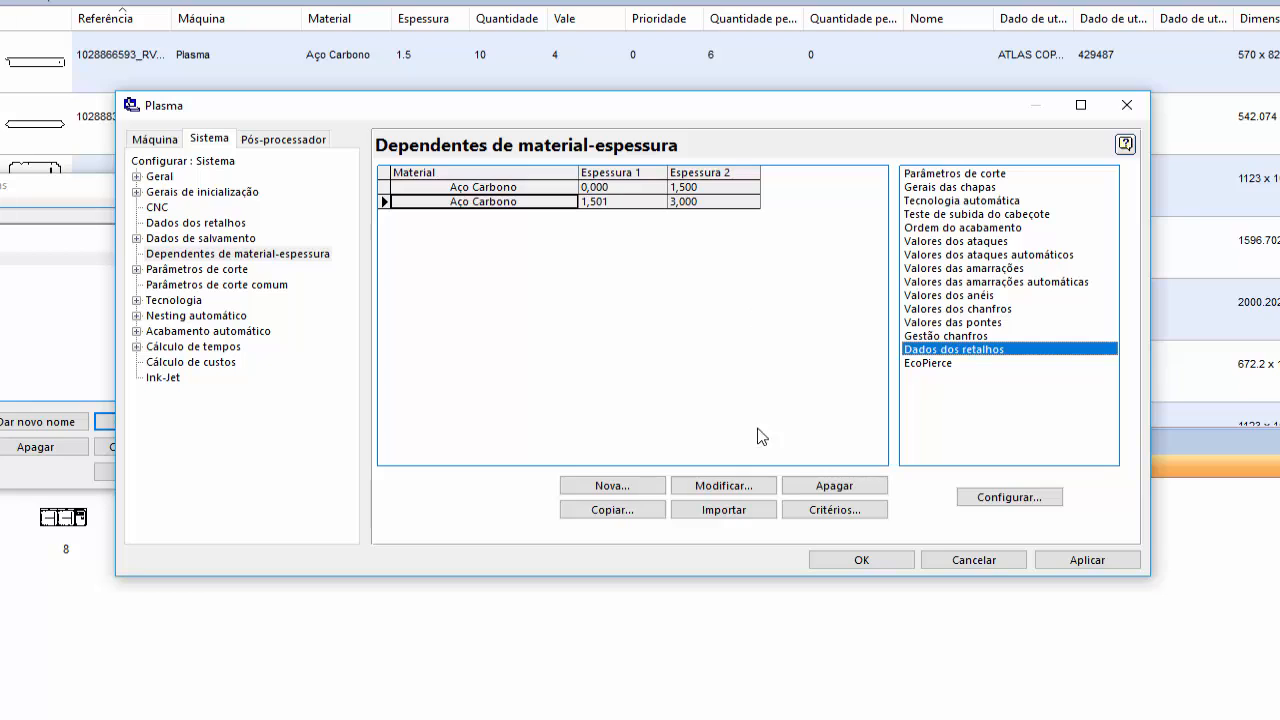
- Copy the 1,501–3,000 mm Aço Carbono entry as a new range from 3,001 to 5,000 mm
click(633, 511)
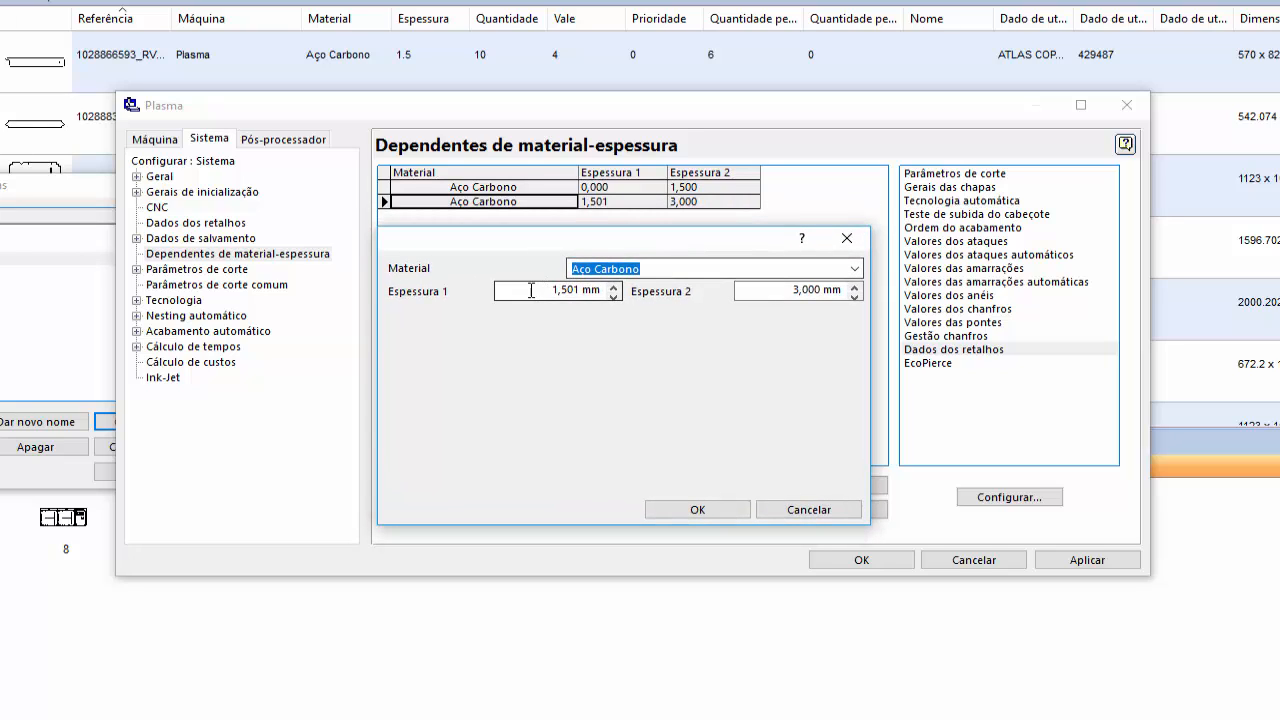
key(Tab)
text(3)
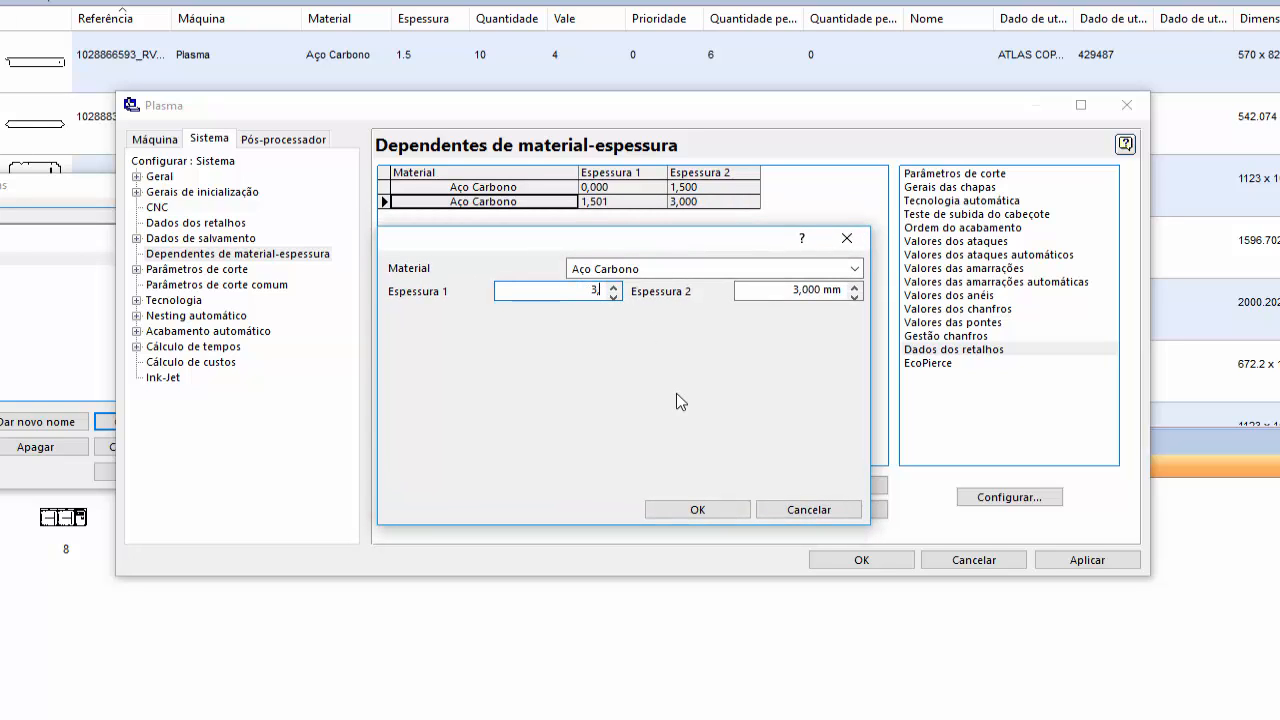
text(,001)
click(815, 290)
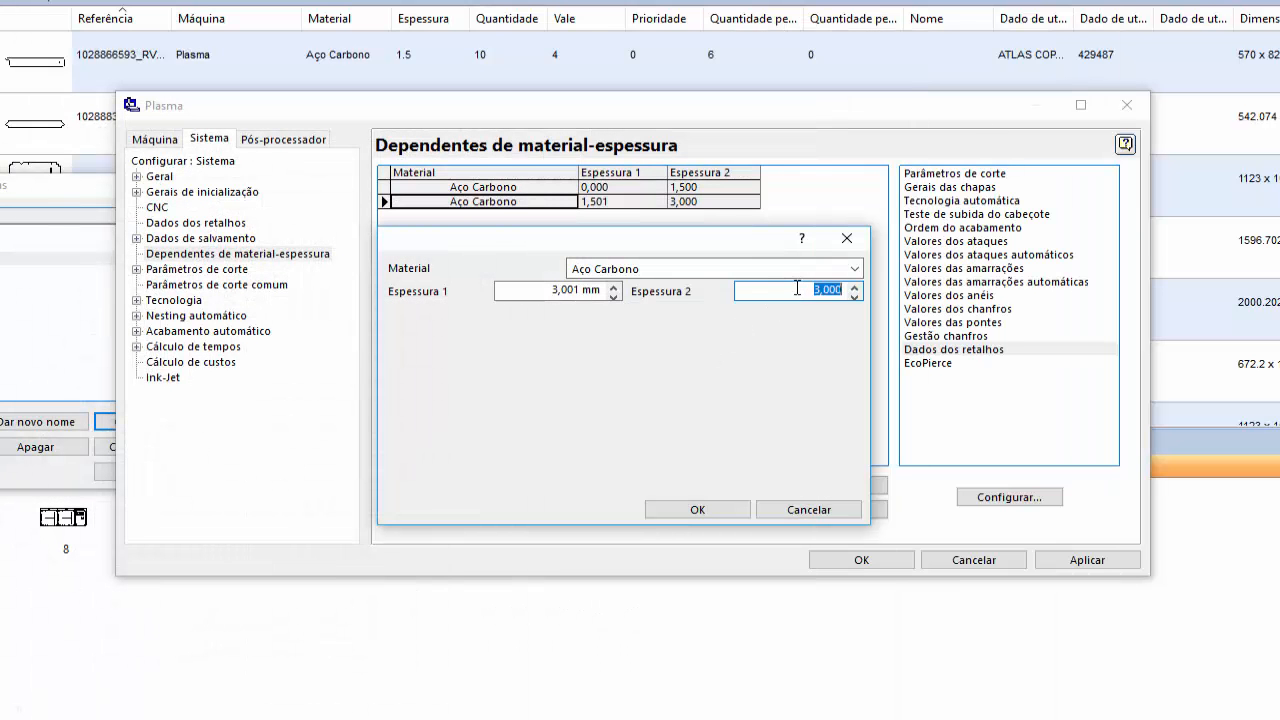
drag(798, 288, 858, 289)
text(5)
click(716, 509)
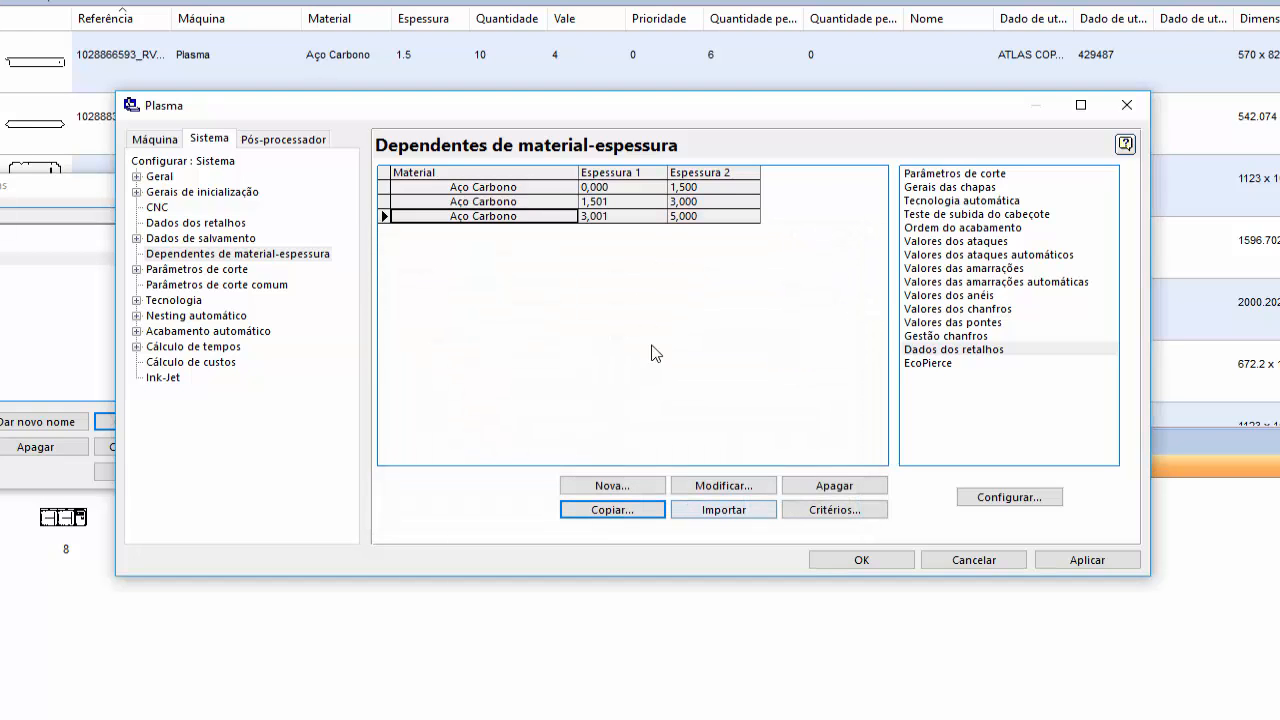
- Consult the kerf table for 5 mm carbon steel and set Raio do cortador to 1,93/2 for the 3,001–5,000 mm range
double_click(998, 174)
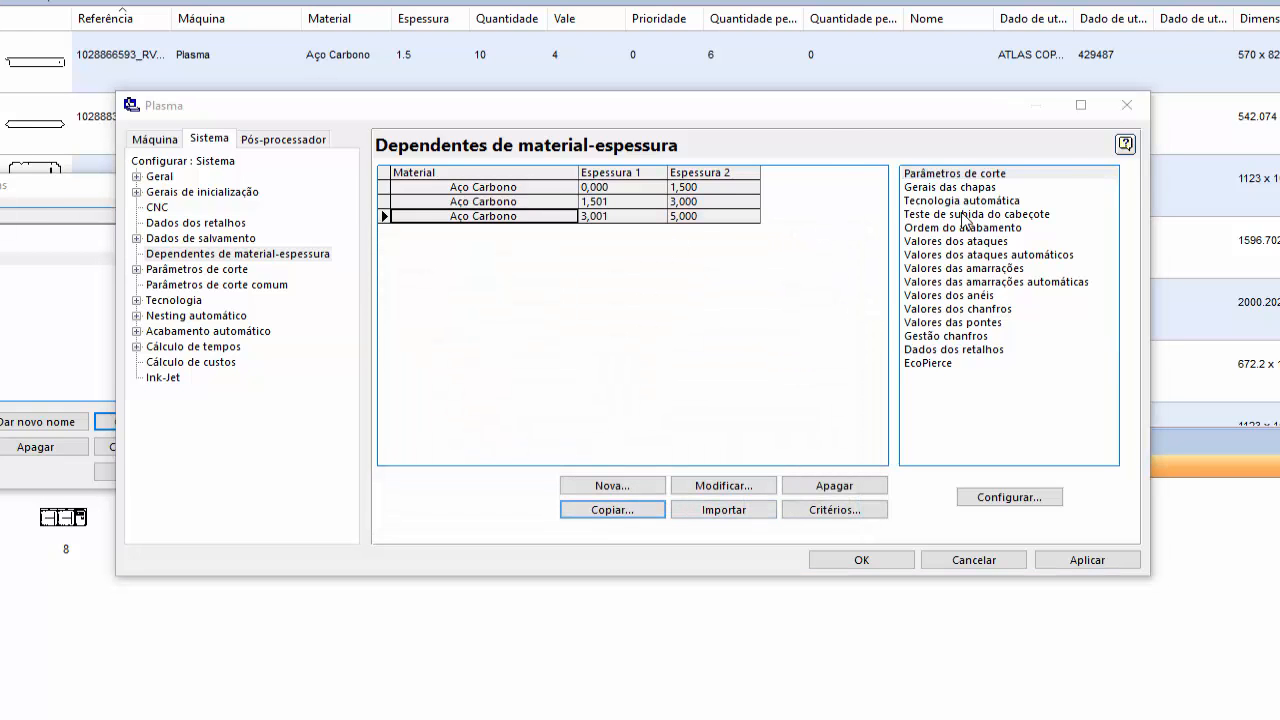
drag(683, 156, 645, 246)
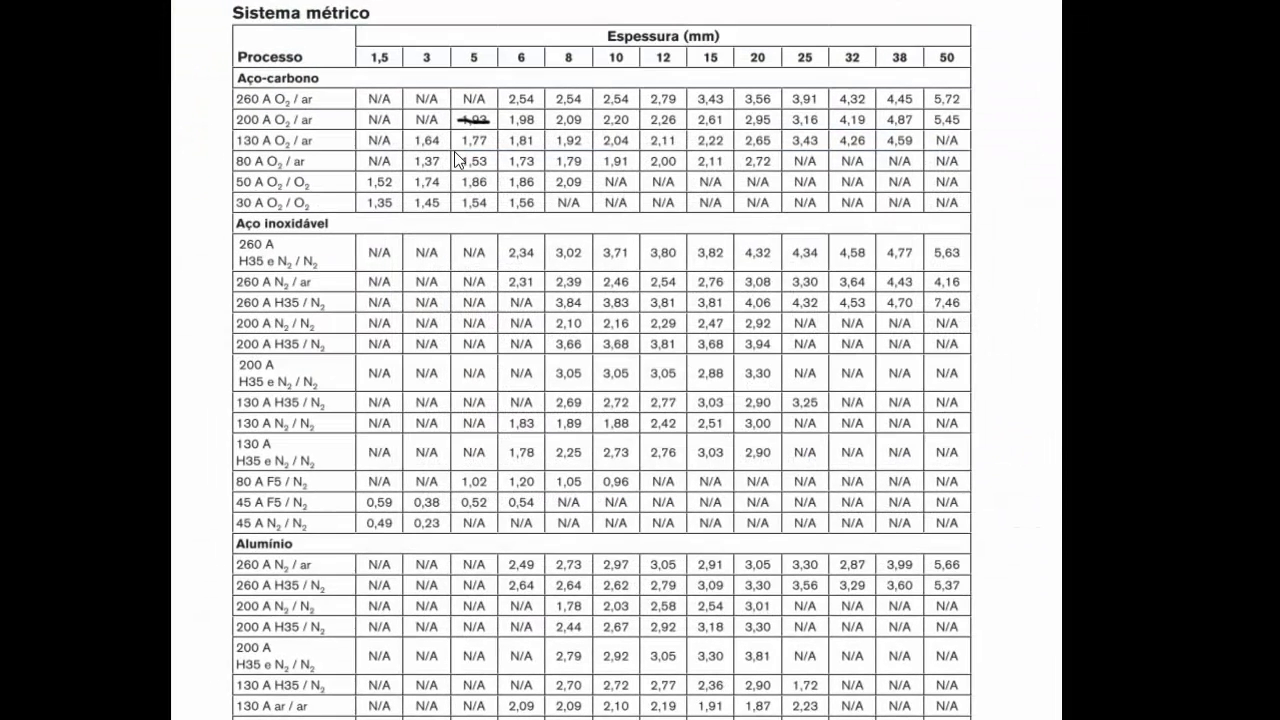
key(ctrl+z)
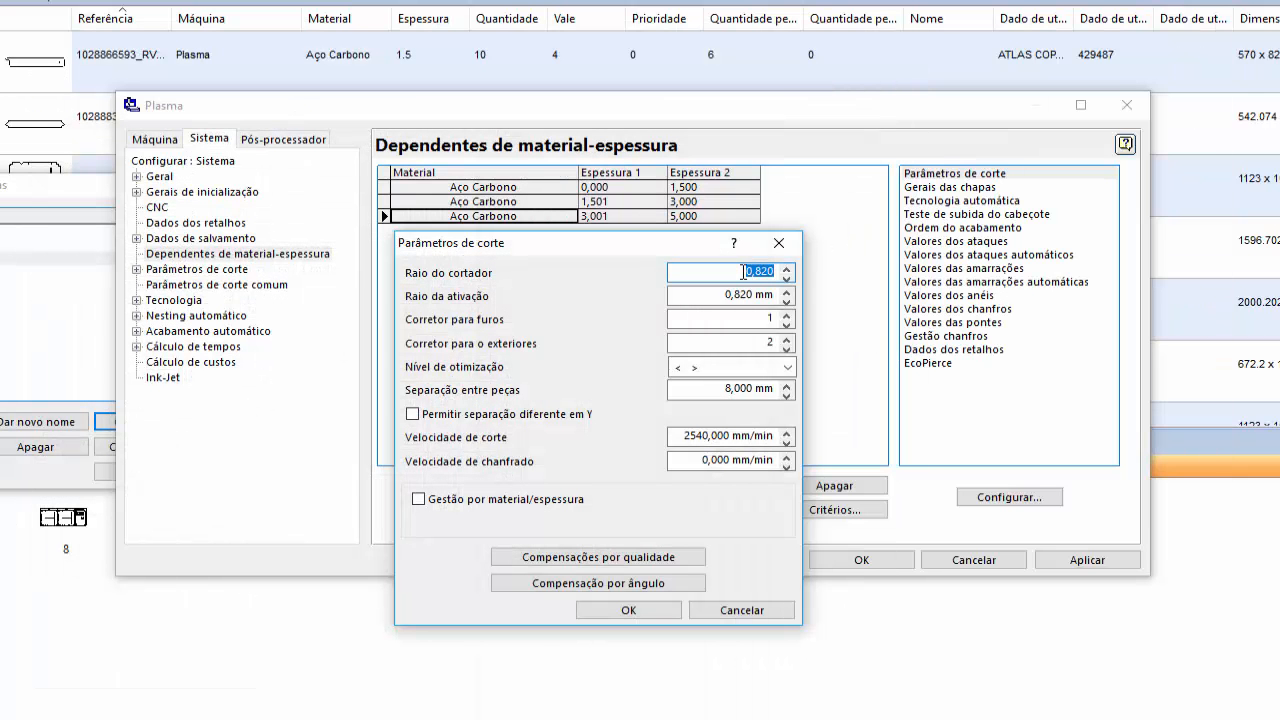
text(1,93/2)
key(Tab)
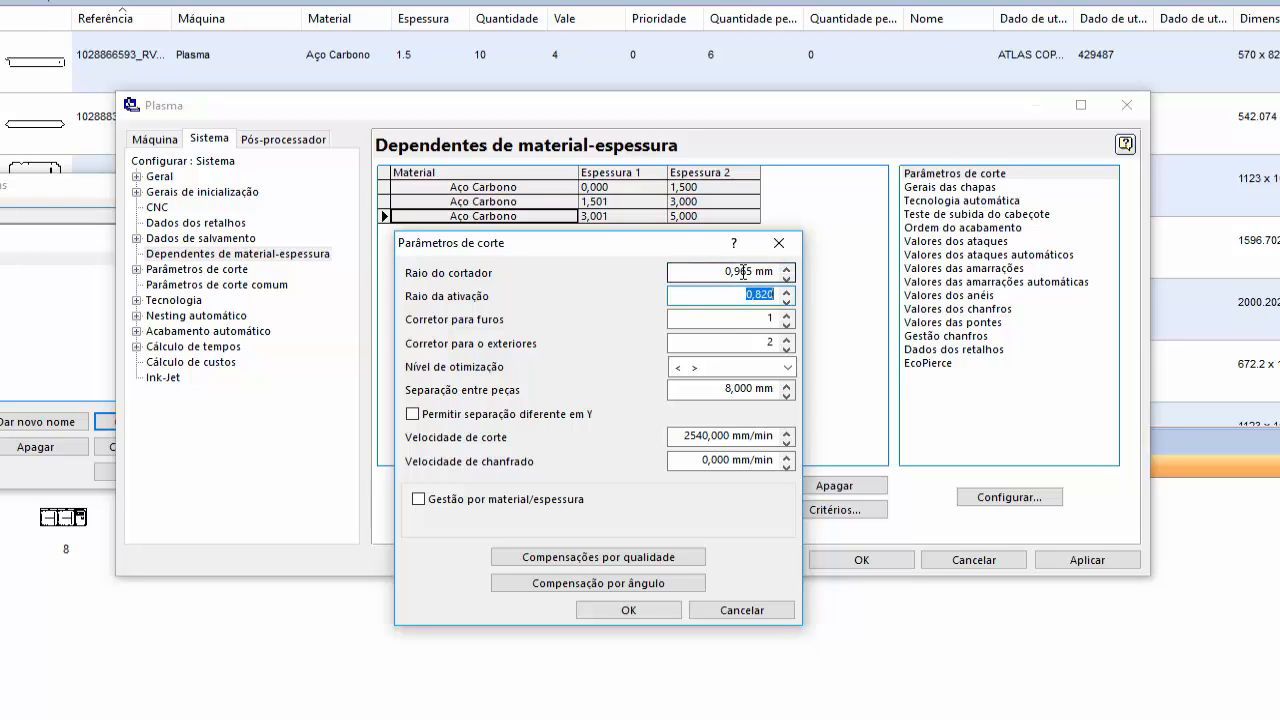
- Set Raio da ativação to 0,965 mm in Parâmetros de corte
click(747, 296)
drag(757, 295, 815, 300)
key(BackSpace)
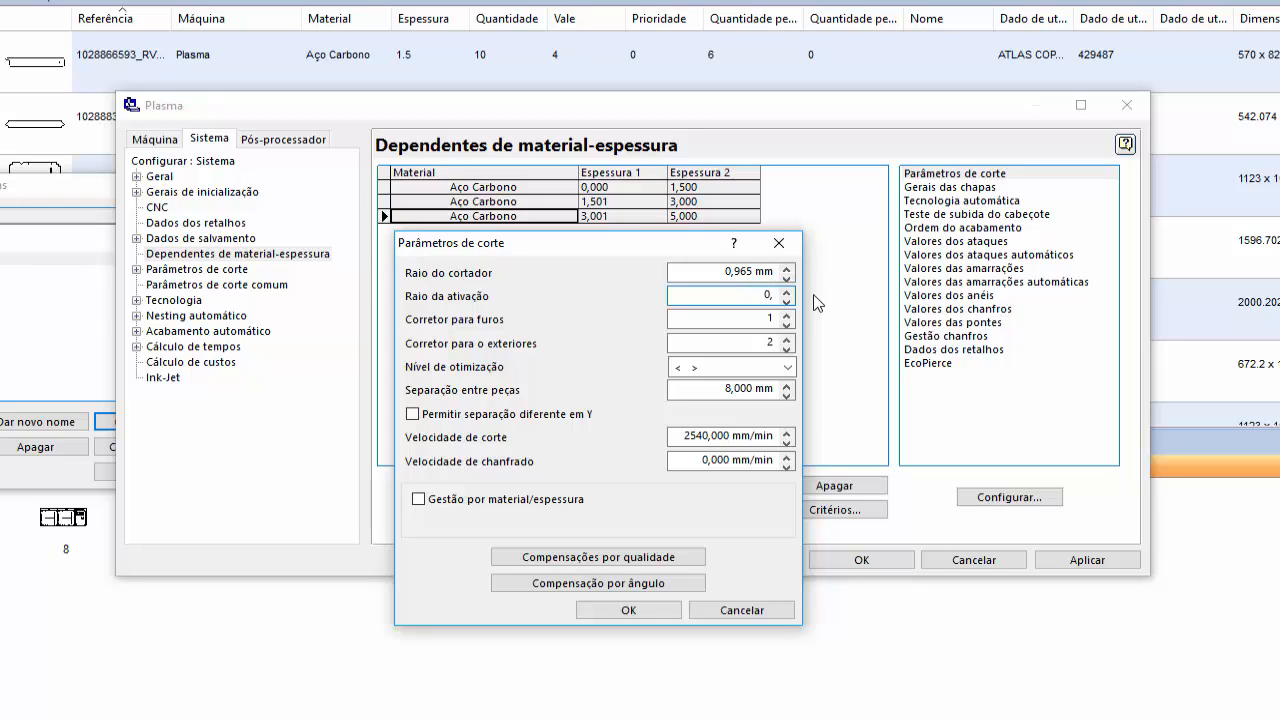
text(9*65)
key(BackSpace)
key(BackSpace)
key(BackSpace)
text(65)
key(Tab)
key(Tab)
key(Tab)
key(Tab)
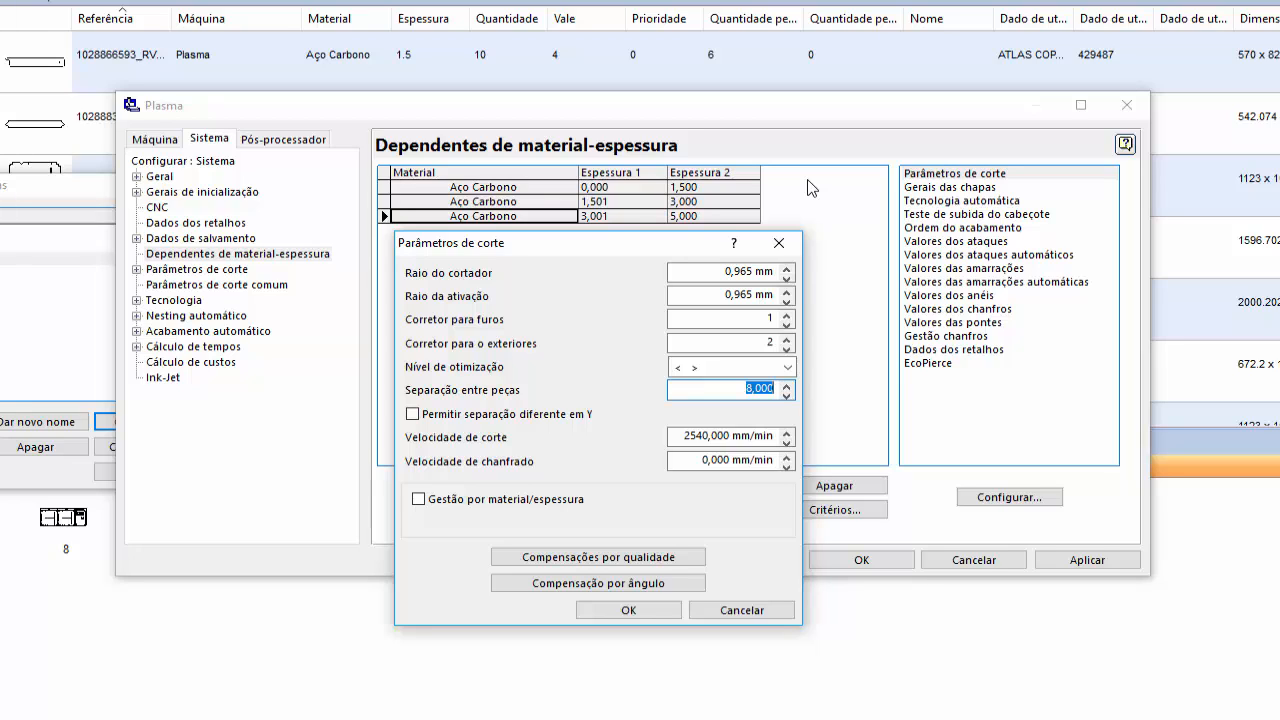
- Set Separação entre peças to 9 mm in Parâmetros de corte, and accept Gerais das chapas as it is
click(717, 388)
double_click(717, 388)
click(769, 389)
text(9)
drag(743, 394, 810, 393)
click(645, 613)
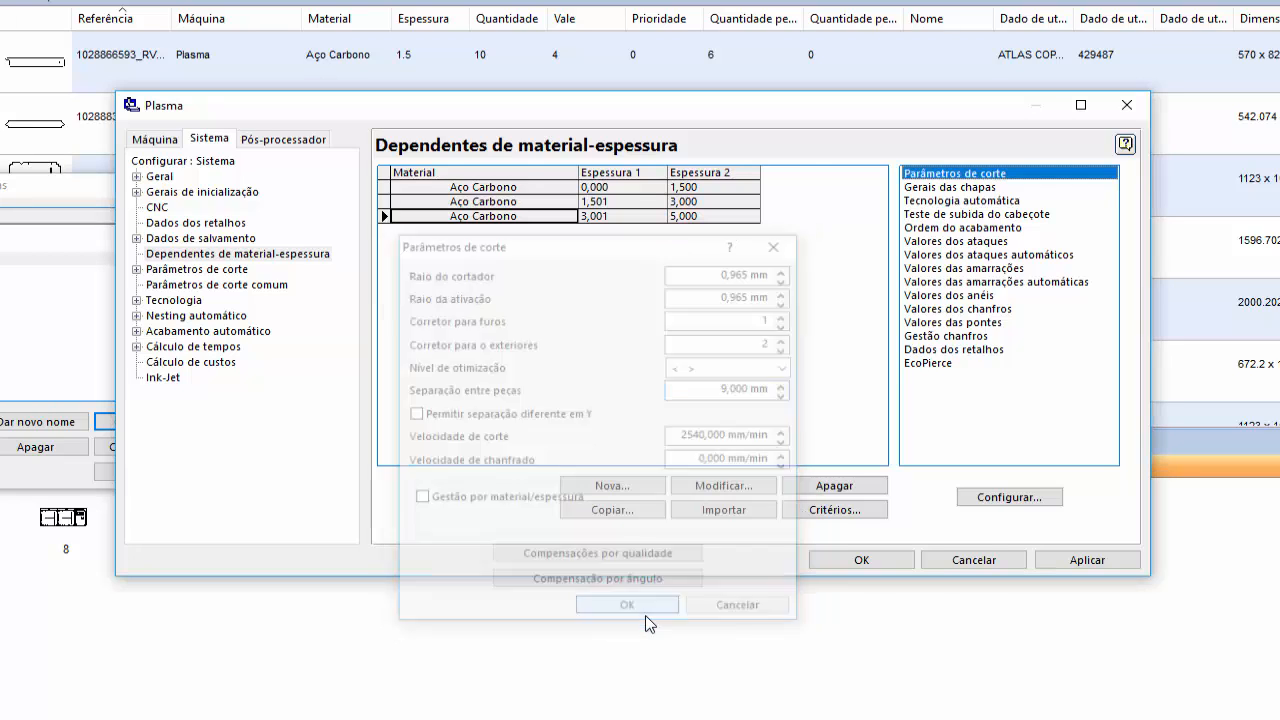
double_click(950, 187)
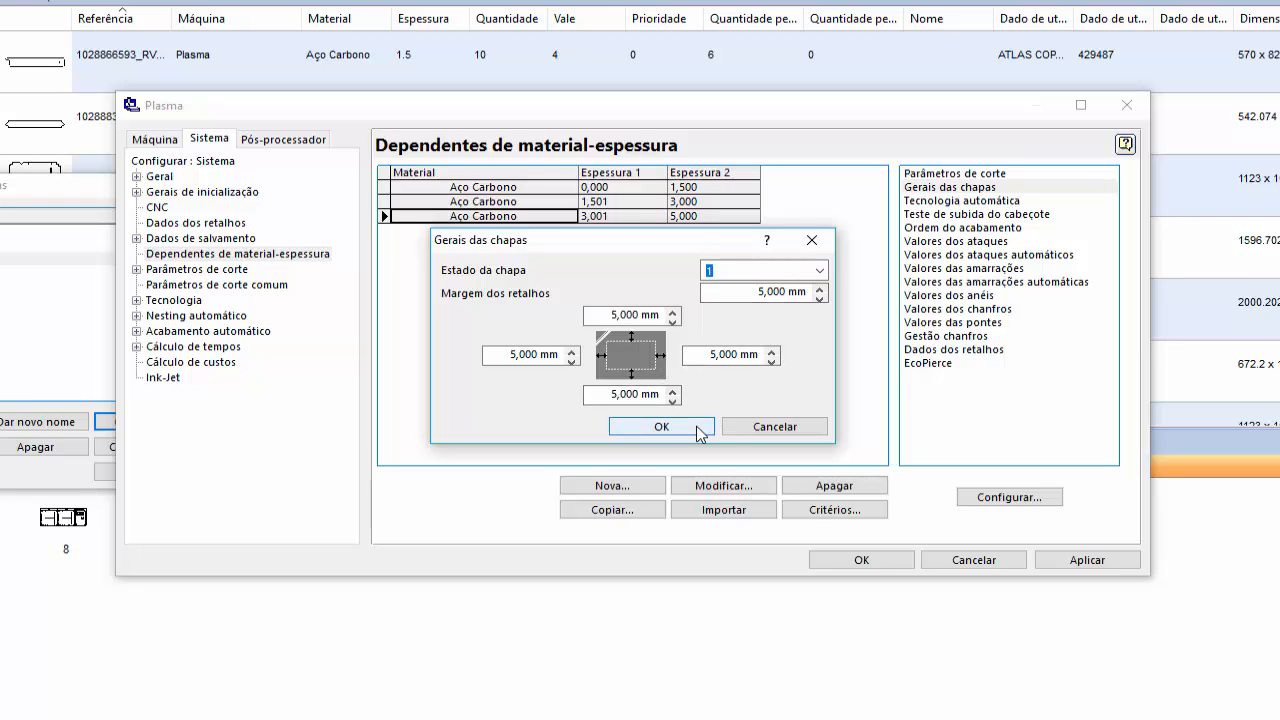
click(661, 427)
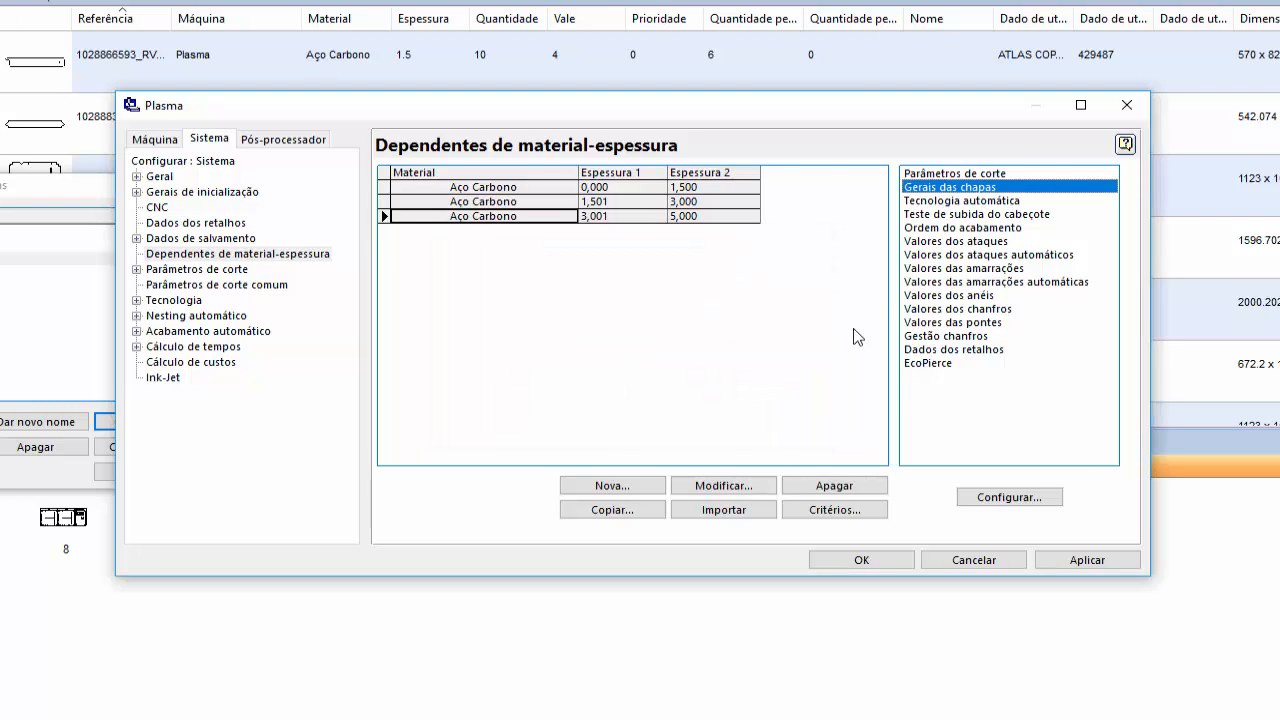
- In Tecnologia automática for the 3,001–5,000 mm range, set the quality 3 row's maximum radius to 5,001
double_click(958, 200)
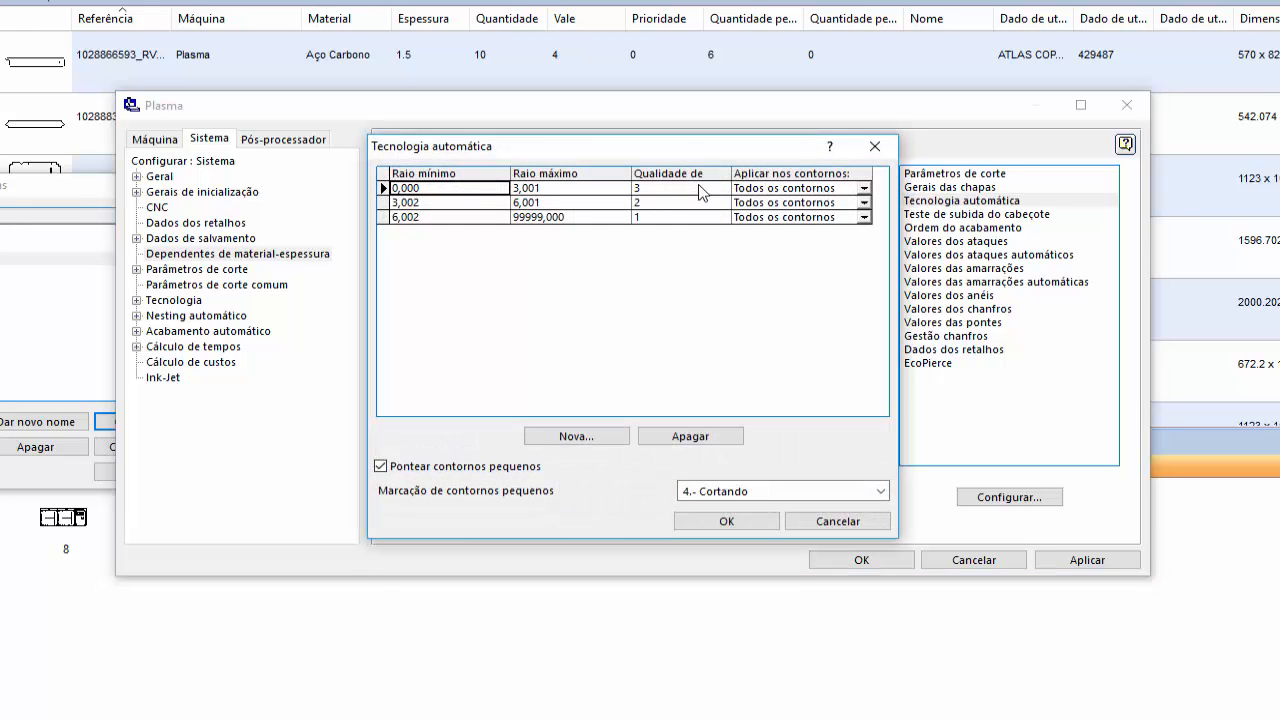
drag(701, 154, 718, 250)
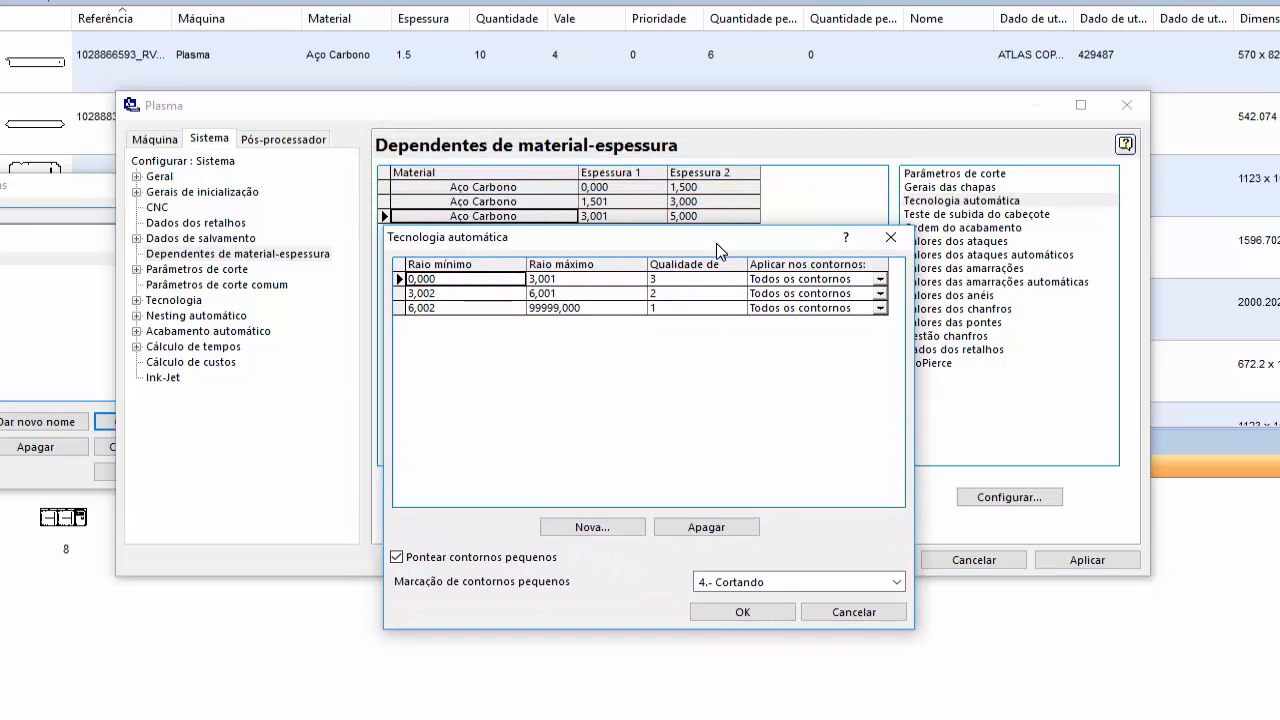
double_click(575, 281)
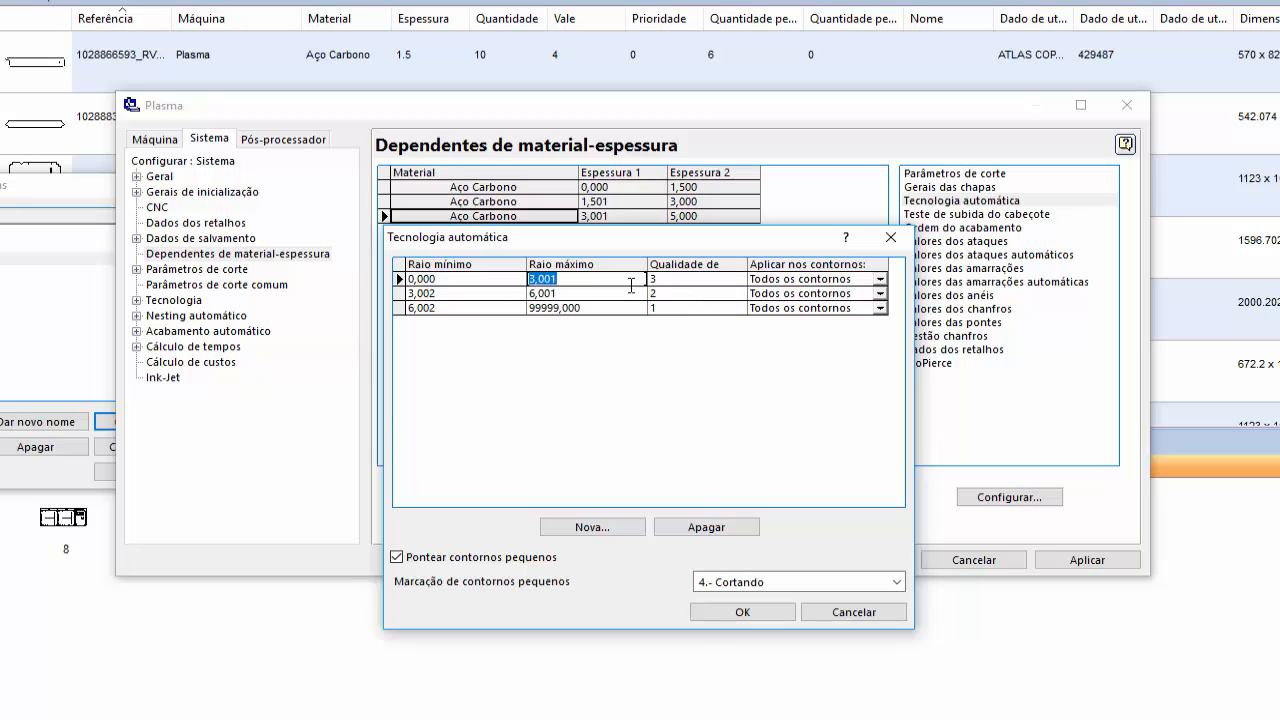
text(5)
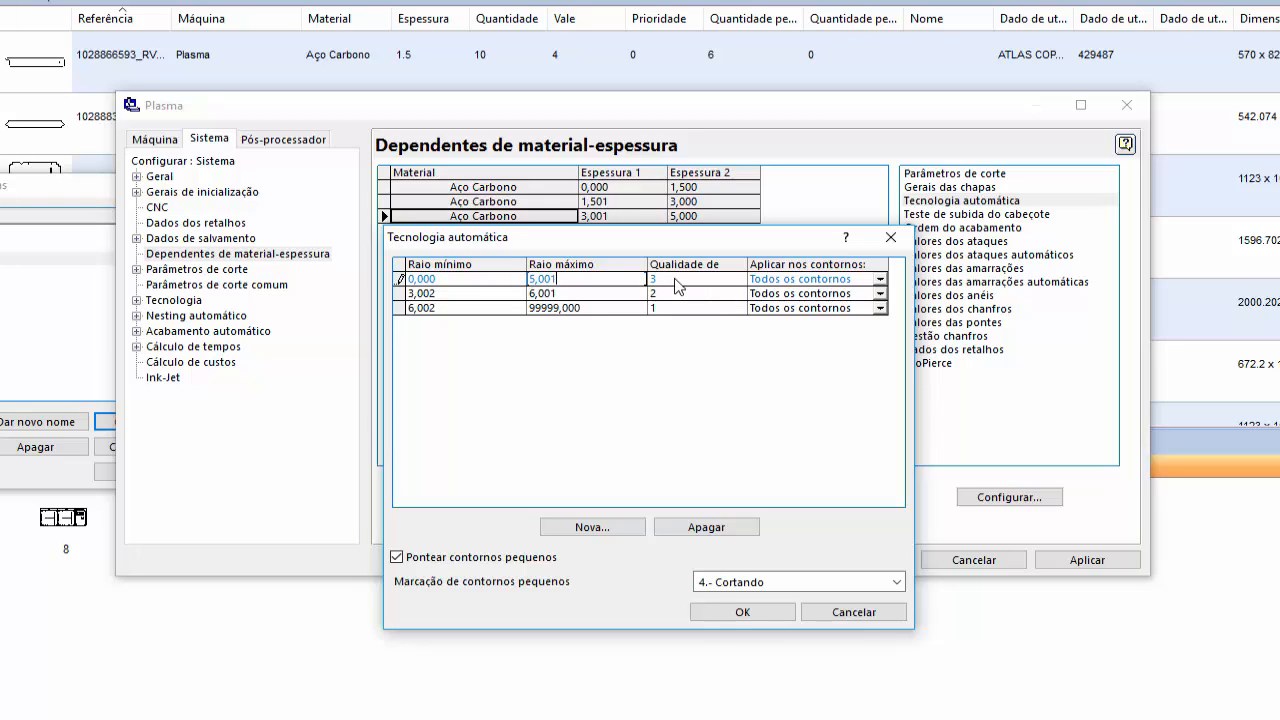
double_click(563, 282)
- Set the quality 2 row's radius range to 5,002–10,001
click(481, 293)
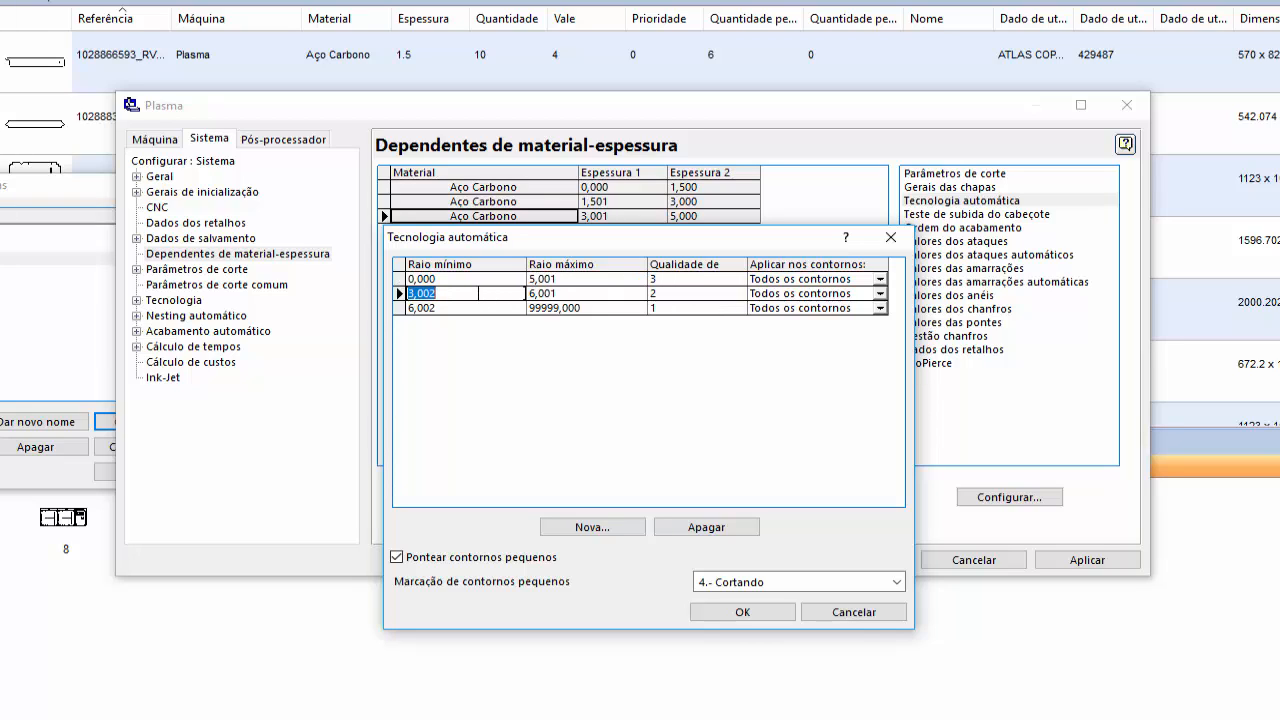
text(5,)
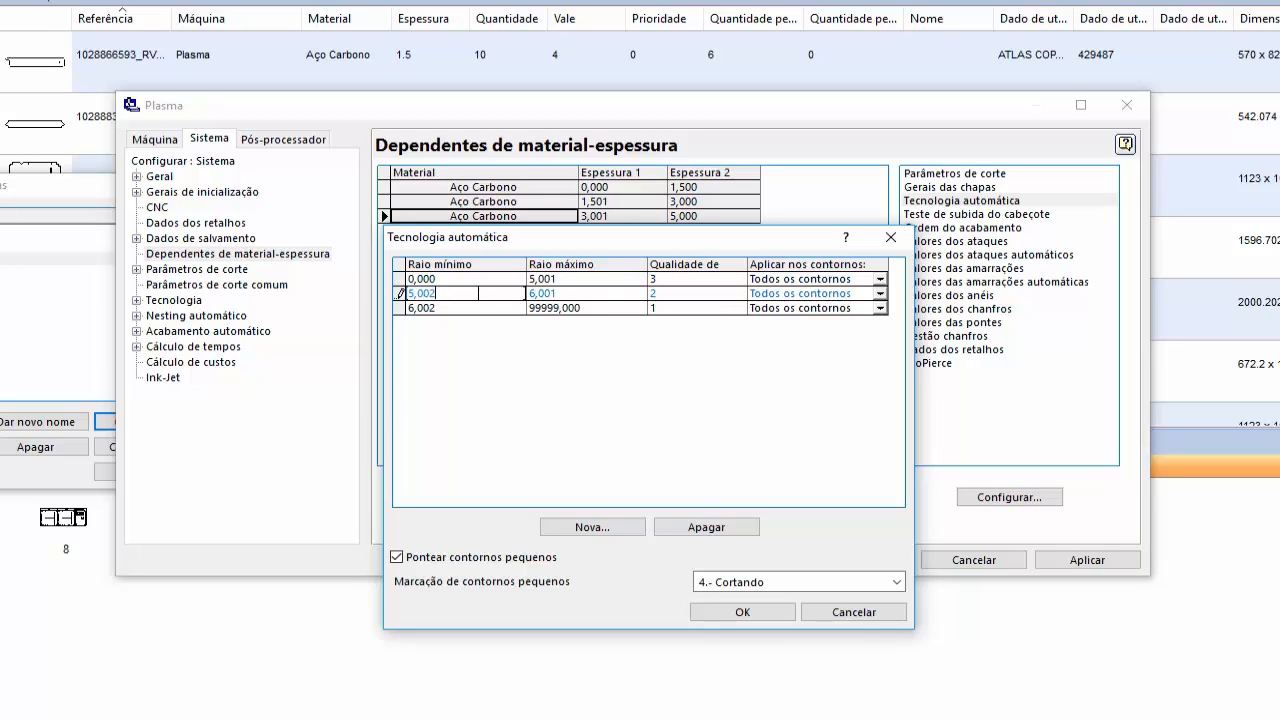
click(582, 293)
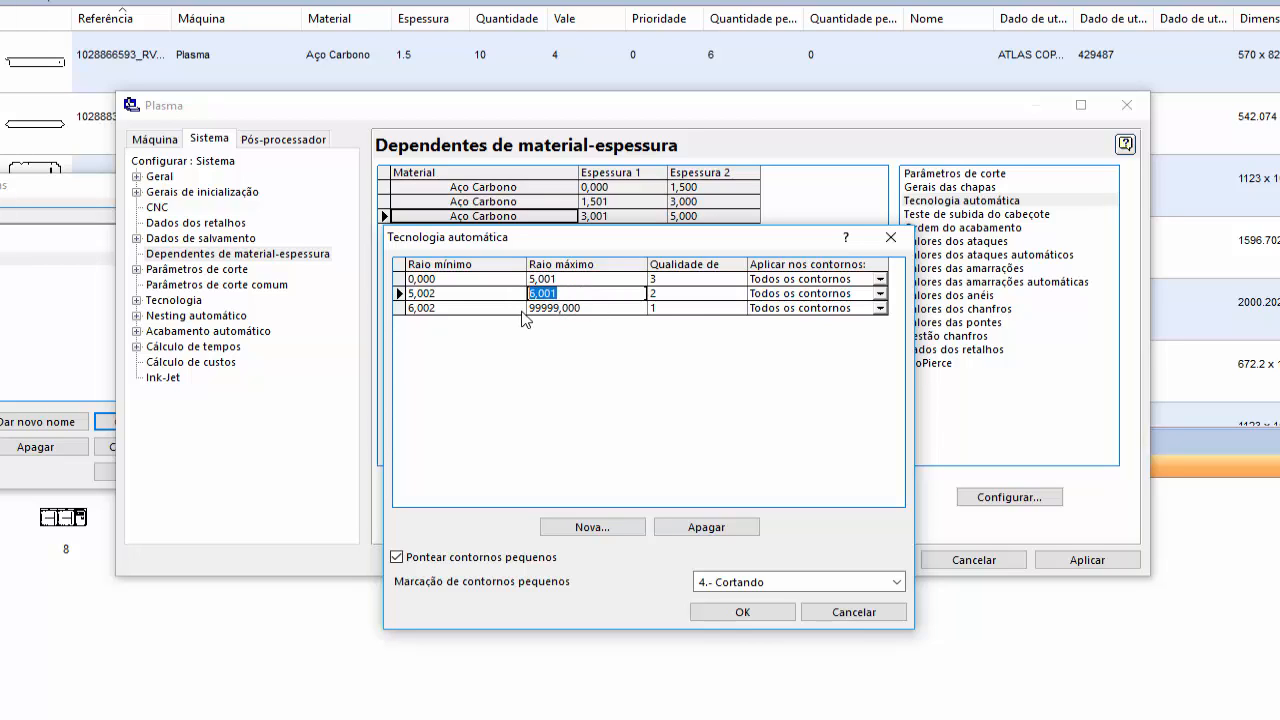
text(10,00)
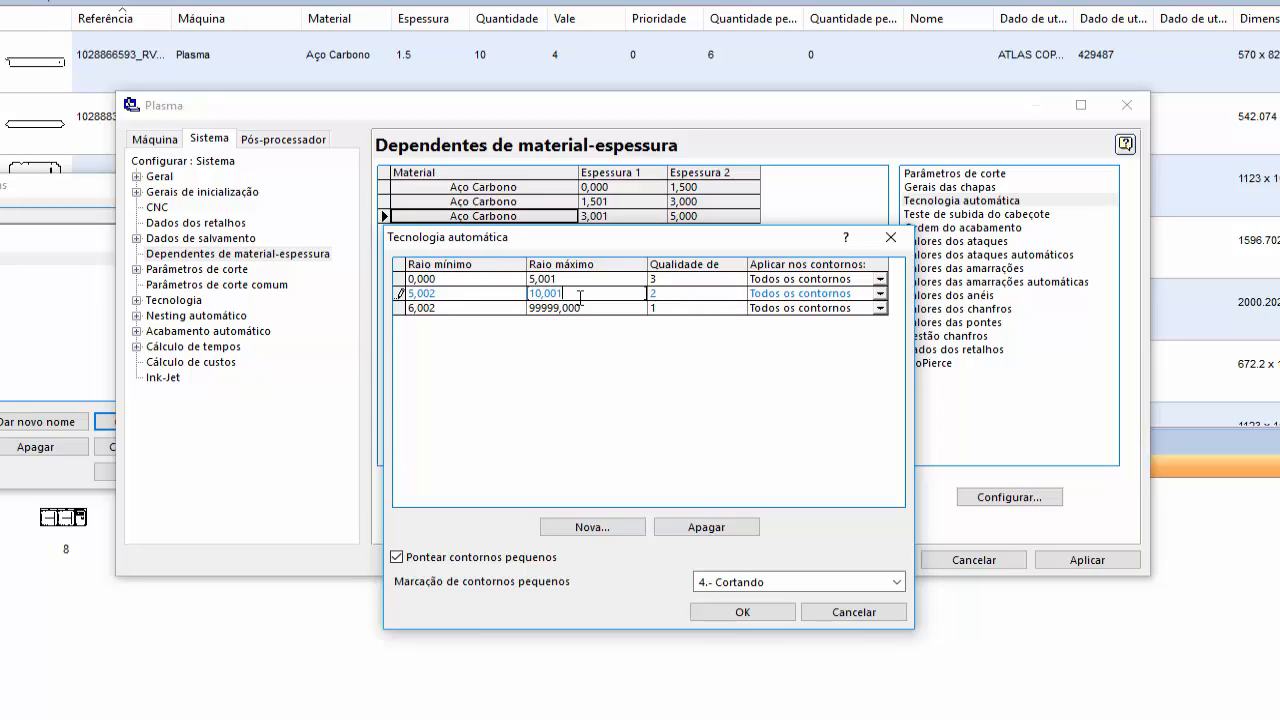
drag(580, 297, 523, 302)
- Set the quality 1 row's minimum radius to 10,002
click(452, 308)
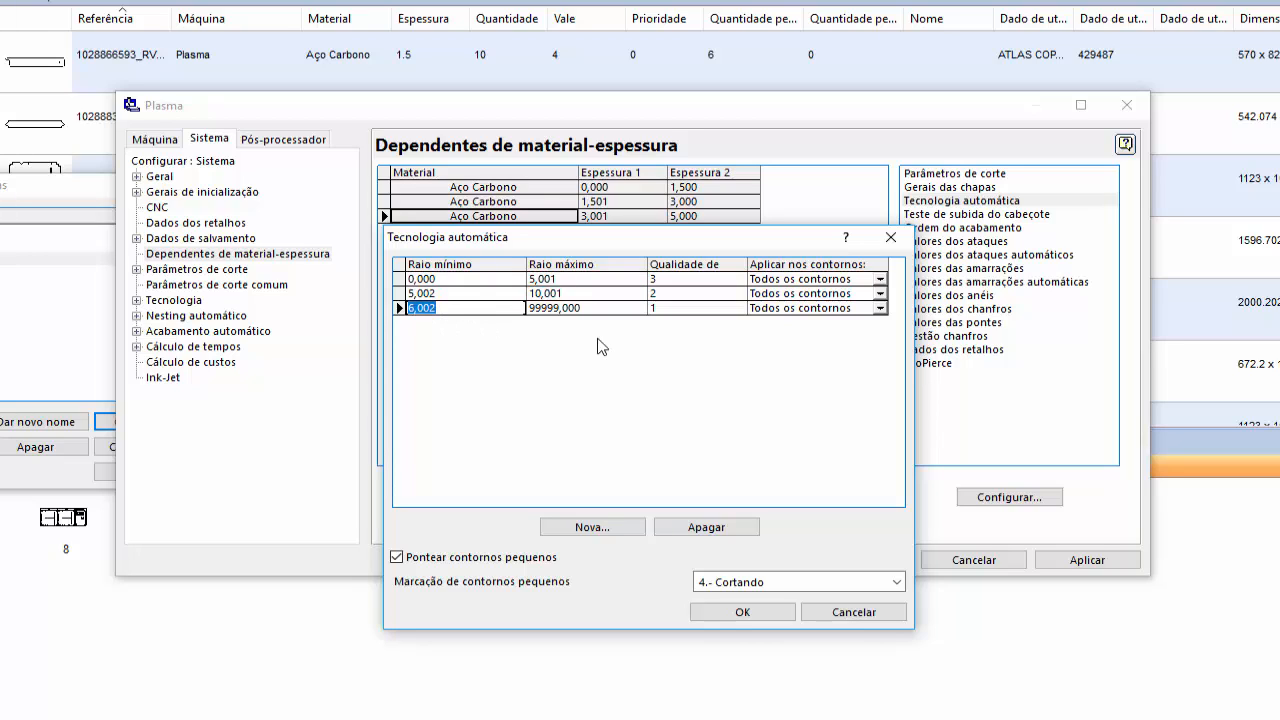
text(10)
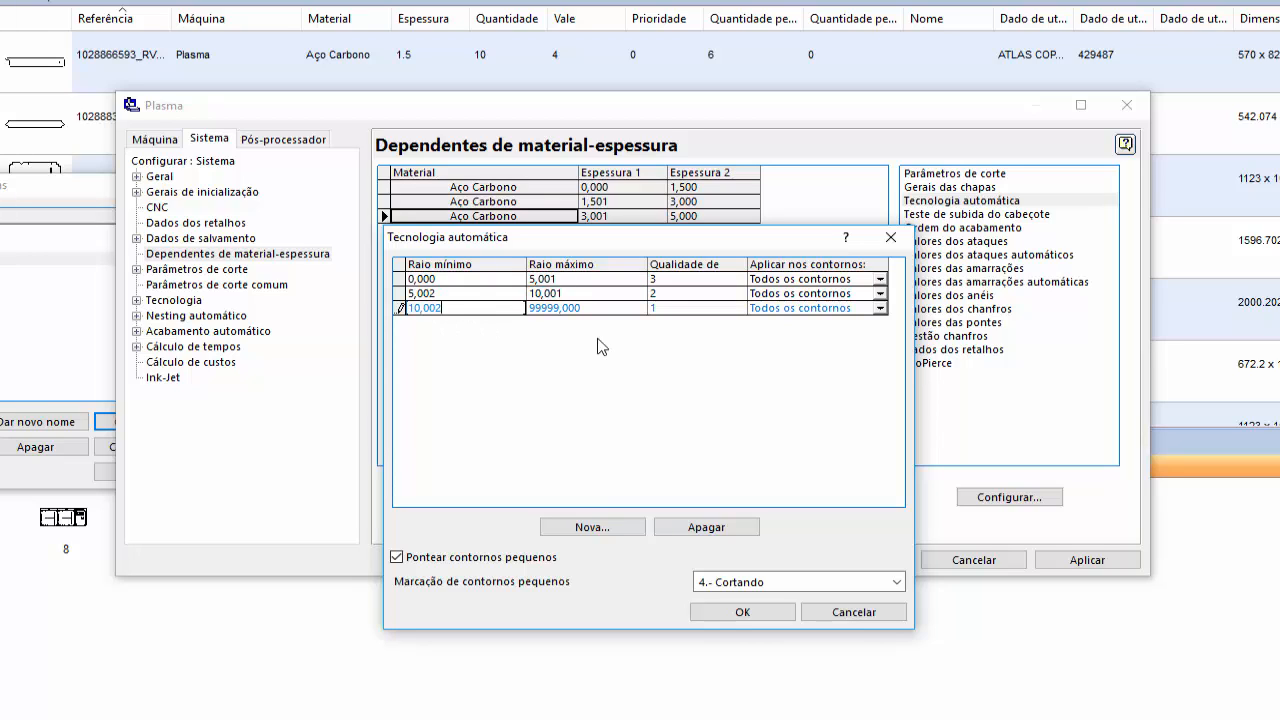
key(Tab)
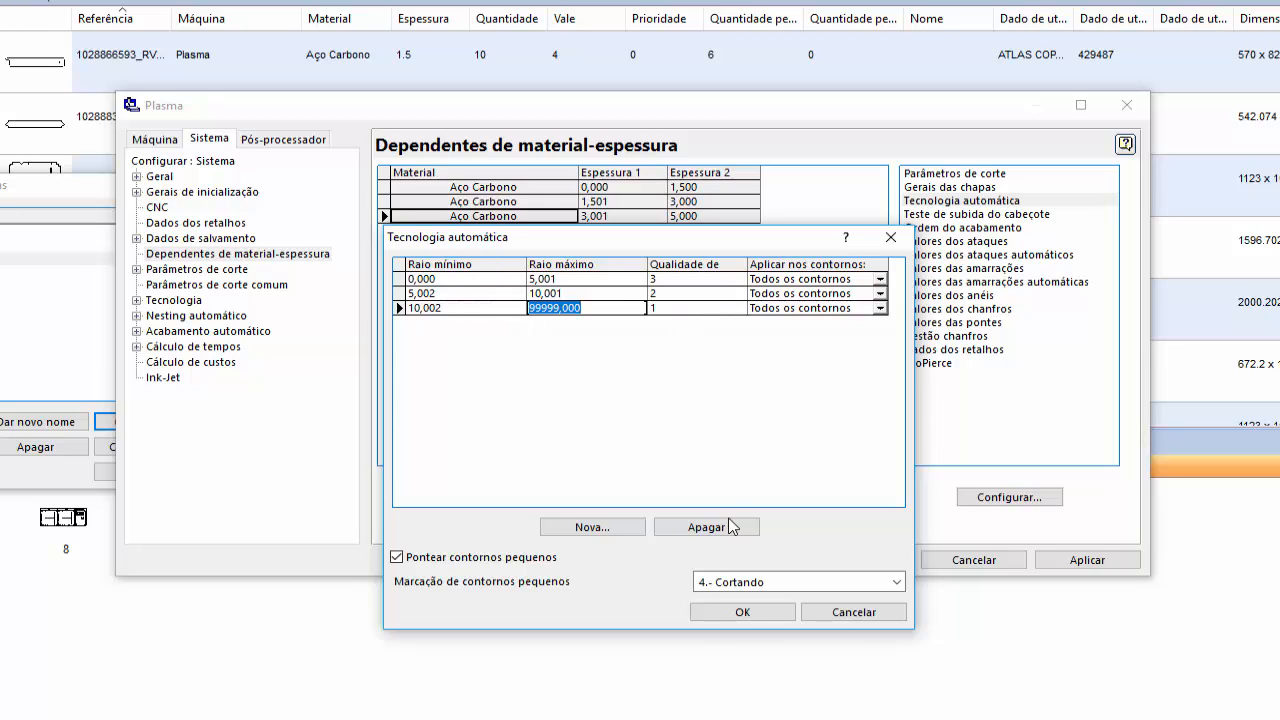
- Confirm the Tecnologia automática radius ranges, then review and accept Valores dos ataques for the 3,001–5,000 mm range as it is
click(753, 612)
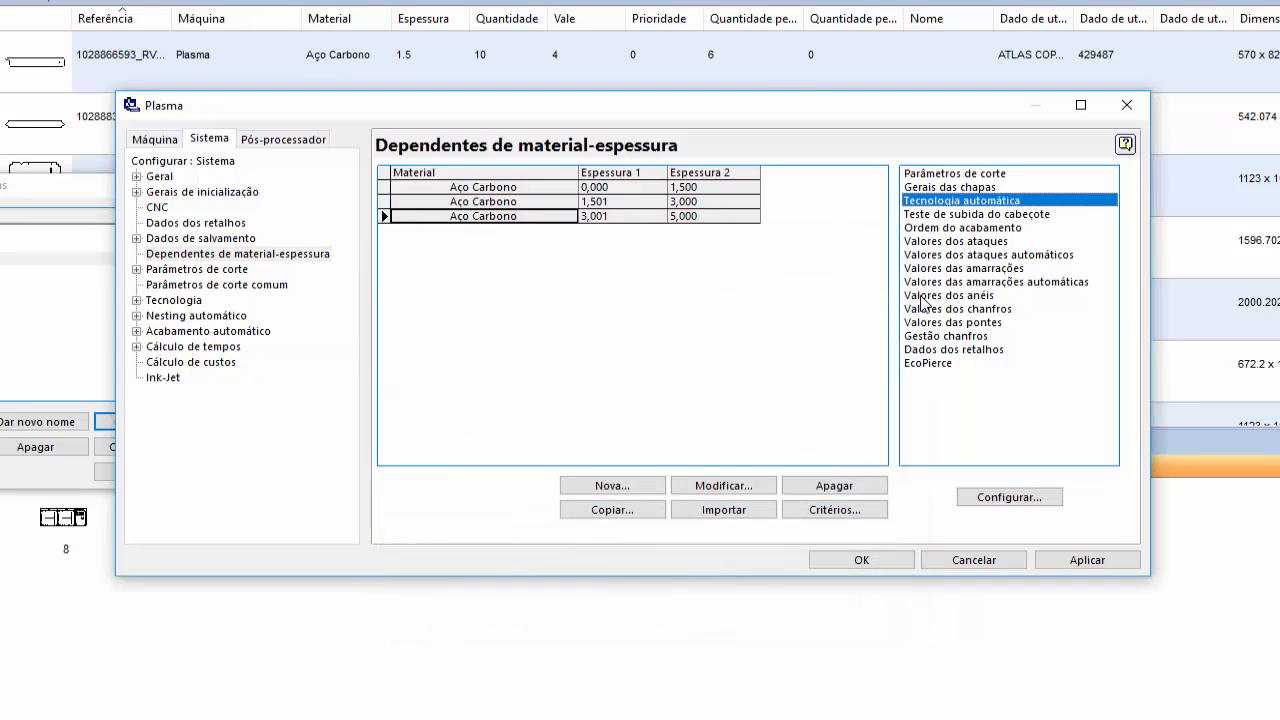
double_click(968, 241)
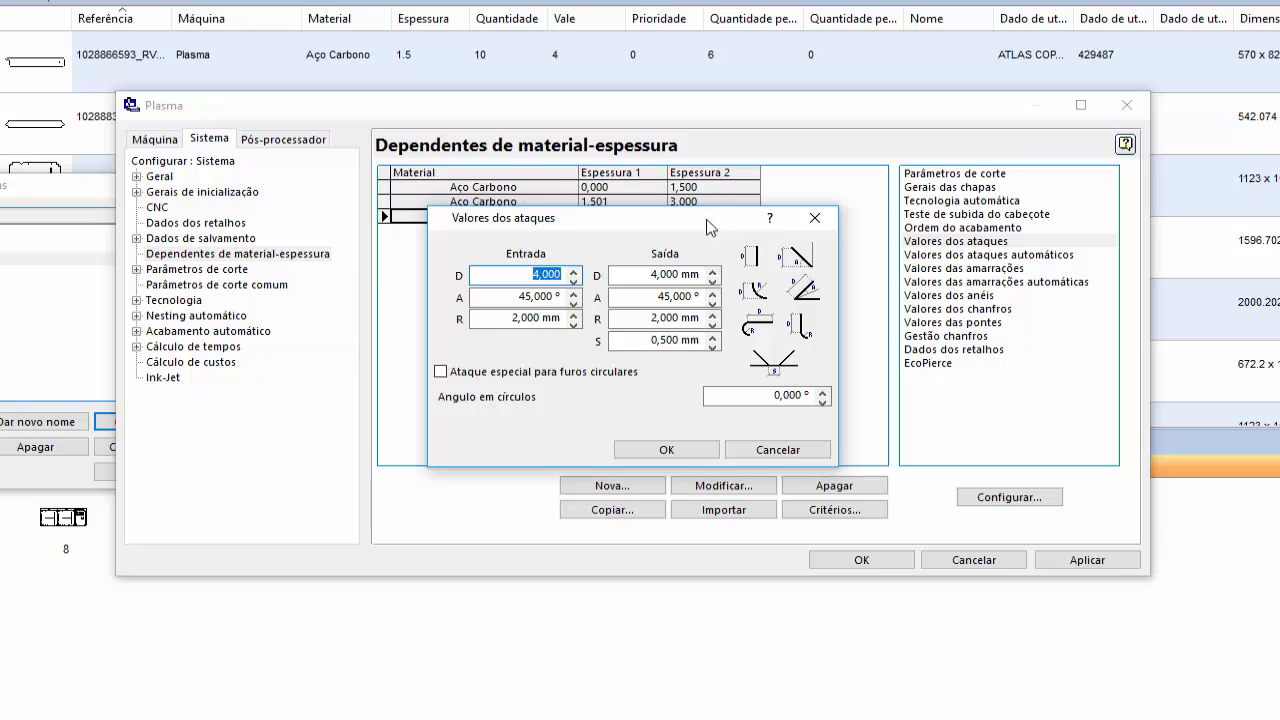
drag(704, 217, 714, 269)
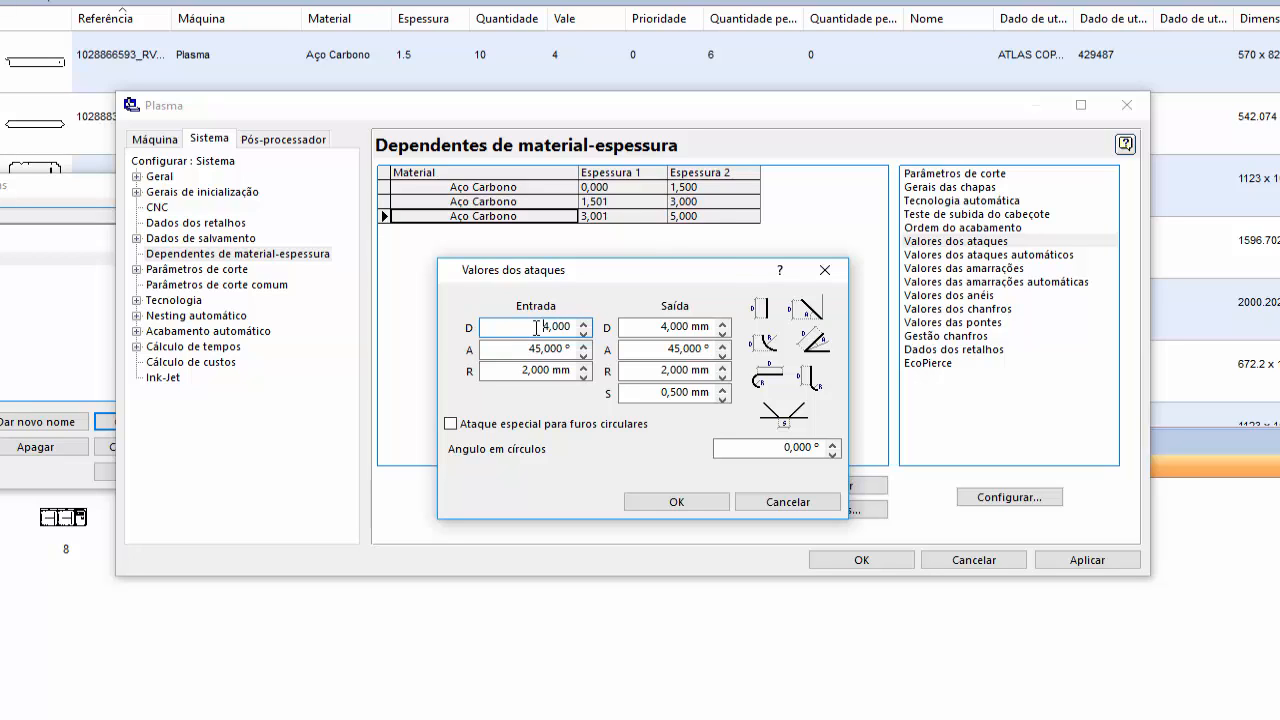
click(651, 506)
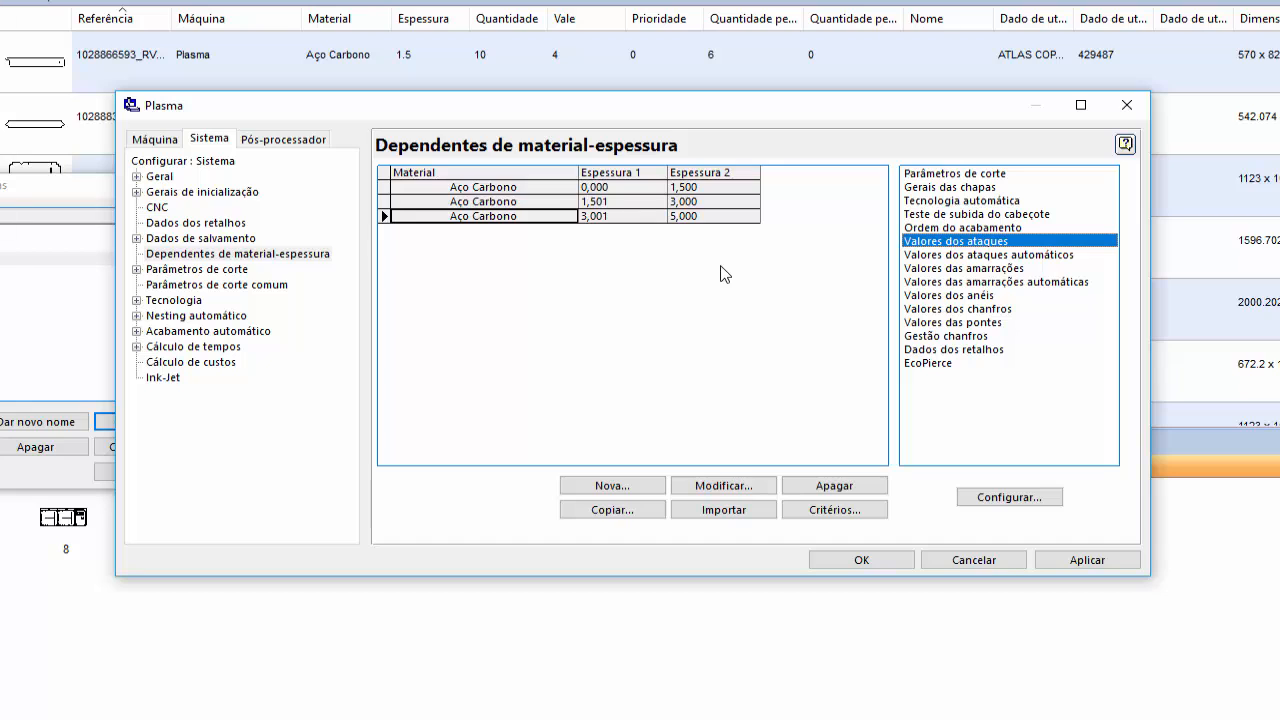
- Copy the Aço Carbono 3,001–5,000 mm range as a new range with Espessura 1 of 5,001 mm and Espessura 2 of 6,000 mm
click(641, 508)
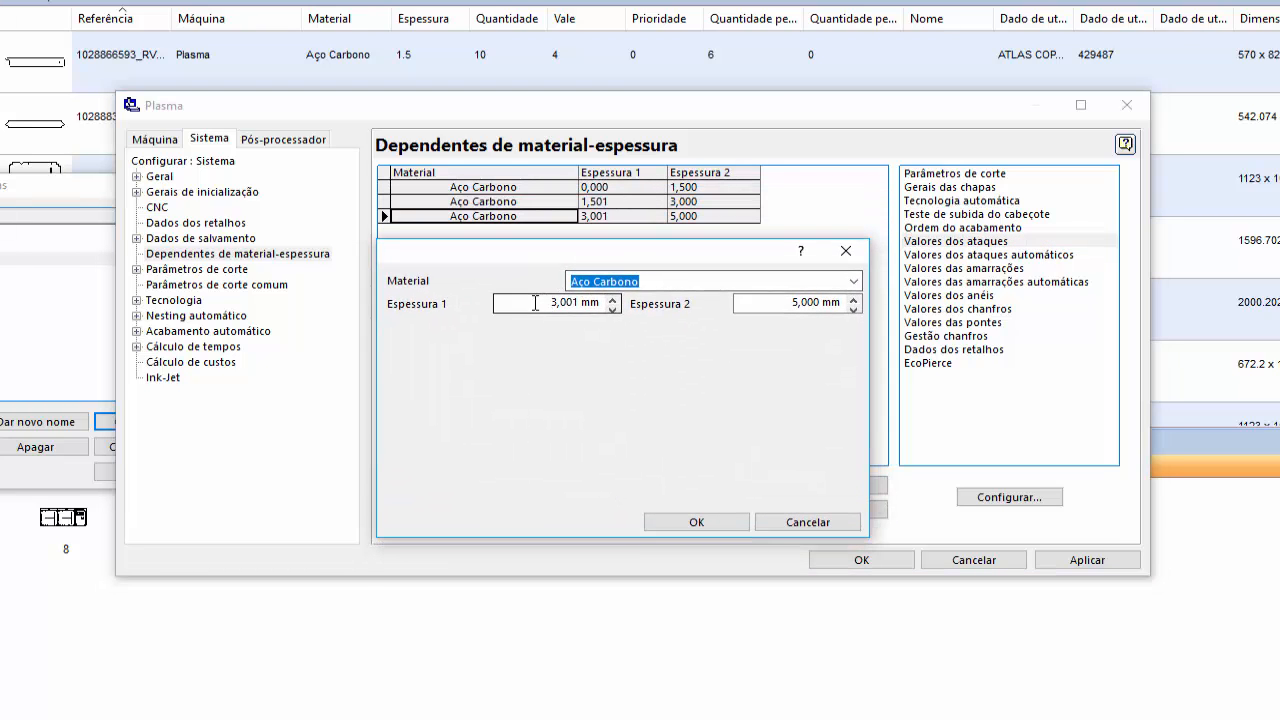
click(535, 303)
text(5)
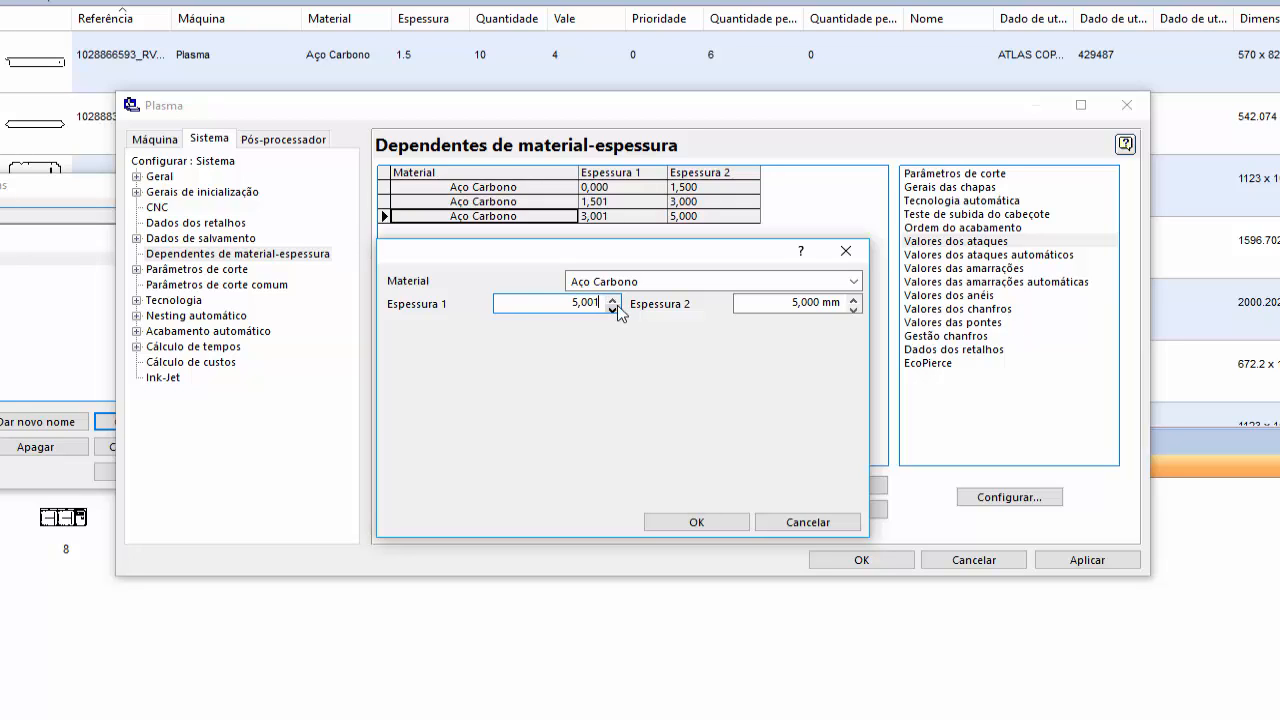
drag(766, 304, 898, 302)
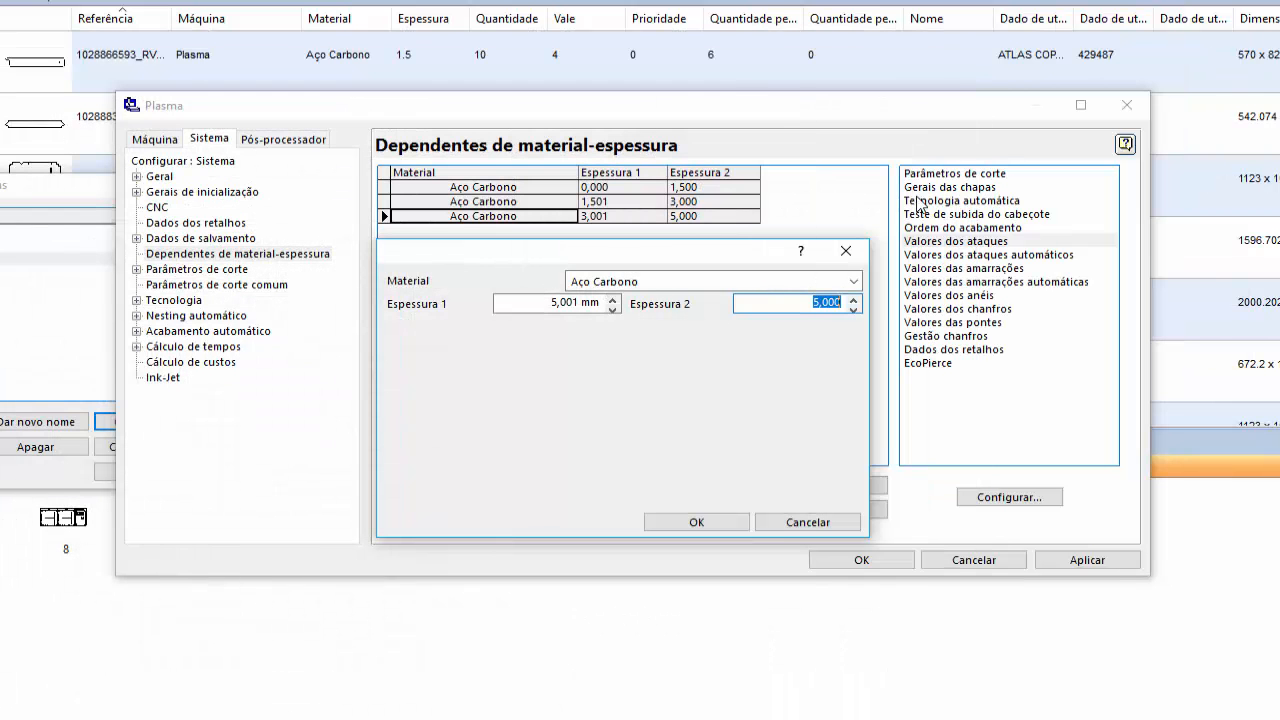
text(6)
click(700, 521)
- Open Parâmetros de corte for the 5,001–6,000 mm range, with Raio do cortador ready for editing
double_click(1010, 176)
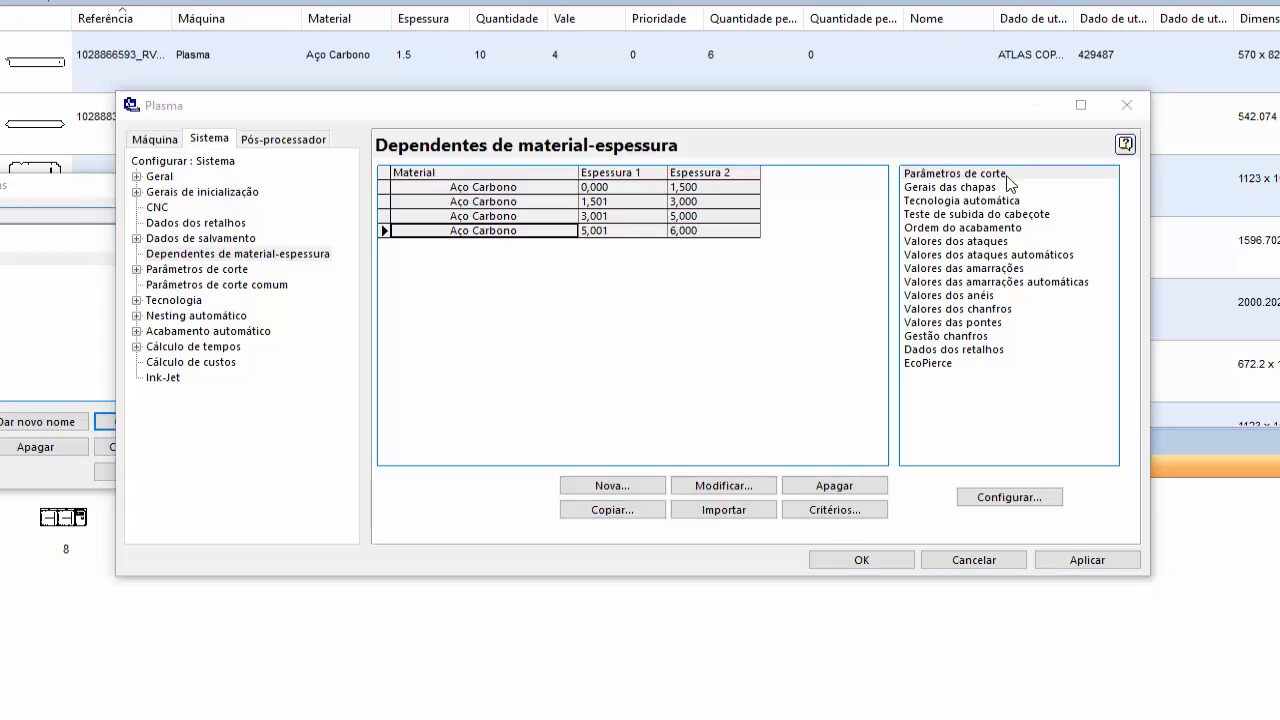
drag(688, 153, 650, 258)
drag(719, 283, 781, 285)
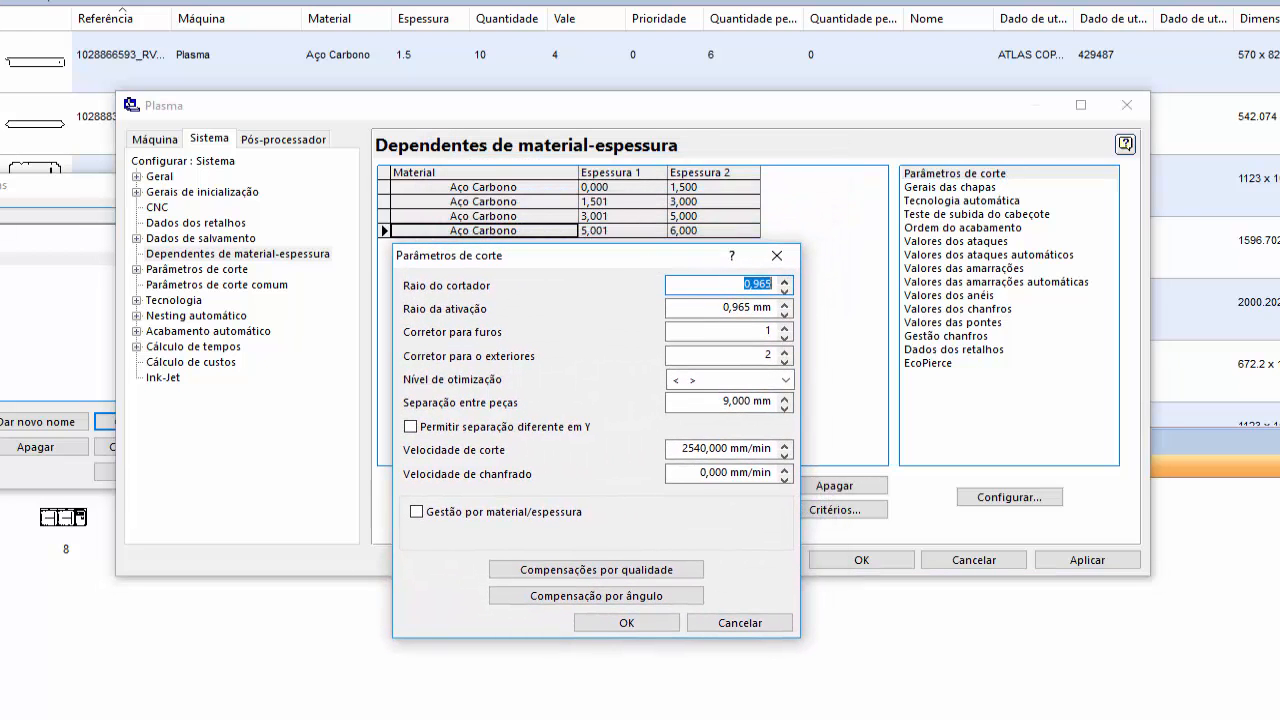
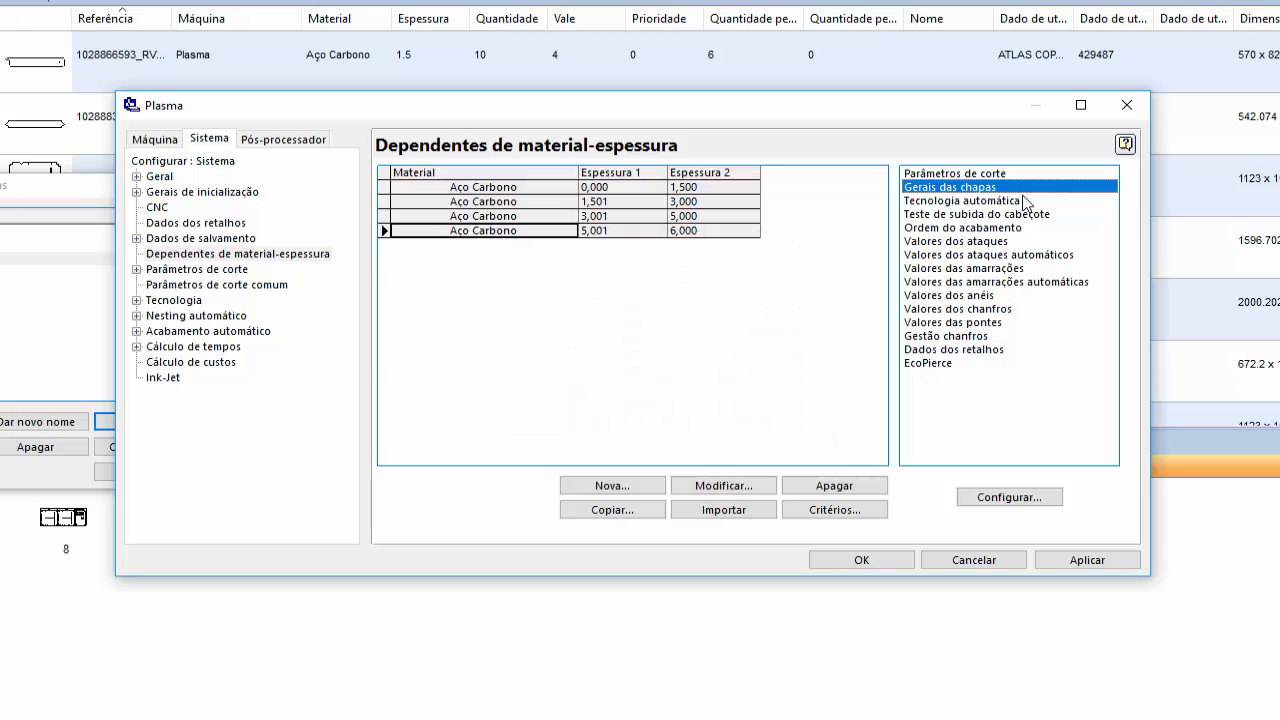
- In Tecnologia automática for the 5,001–6,000 mm range, set the quality 3 maximum radius to 6,001 and quality 2 minimum radius to 6,002
double_click(1022, 201)
drag(698, 156, 704, 266)
click(557, 303)
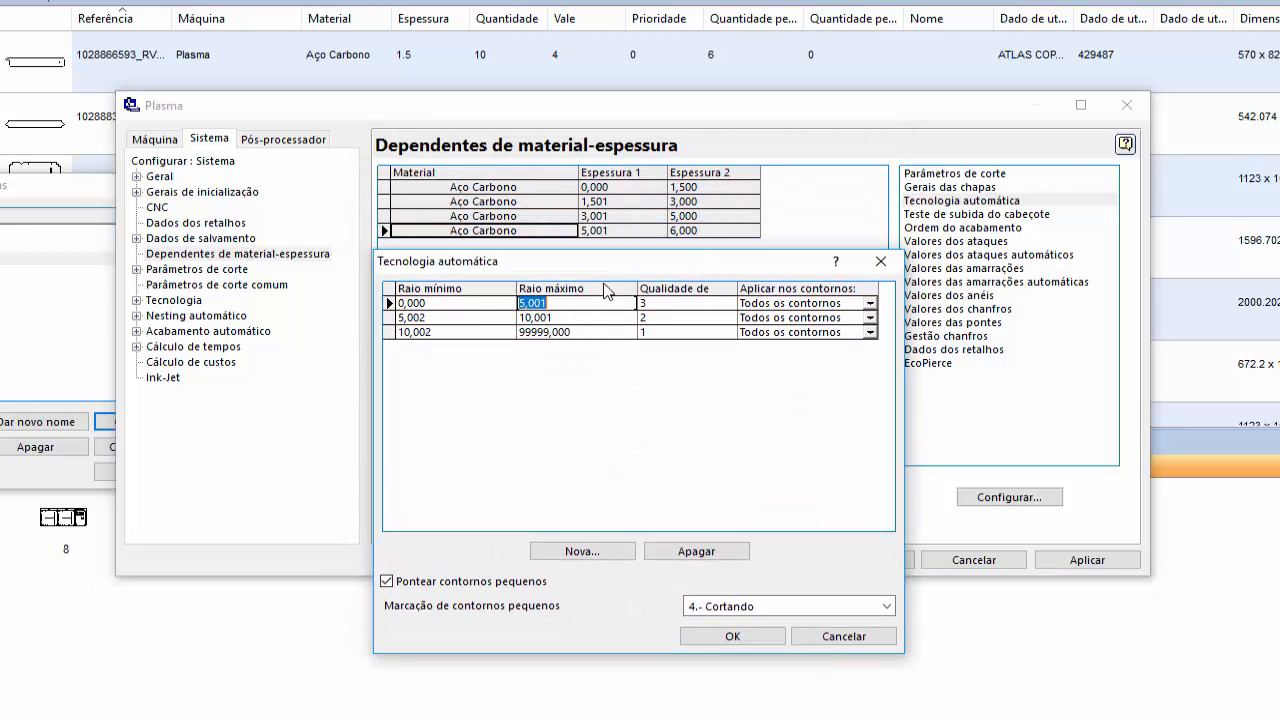
text(6,)
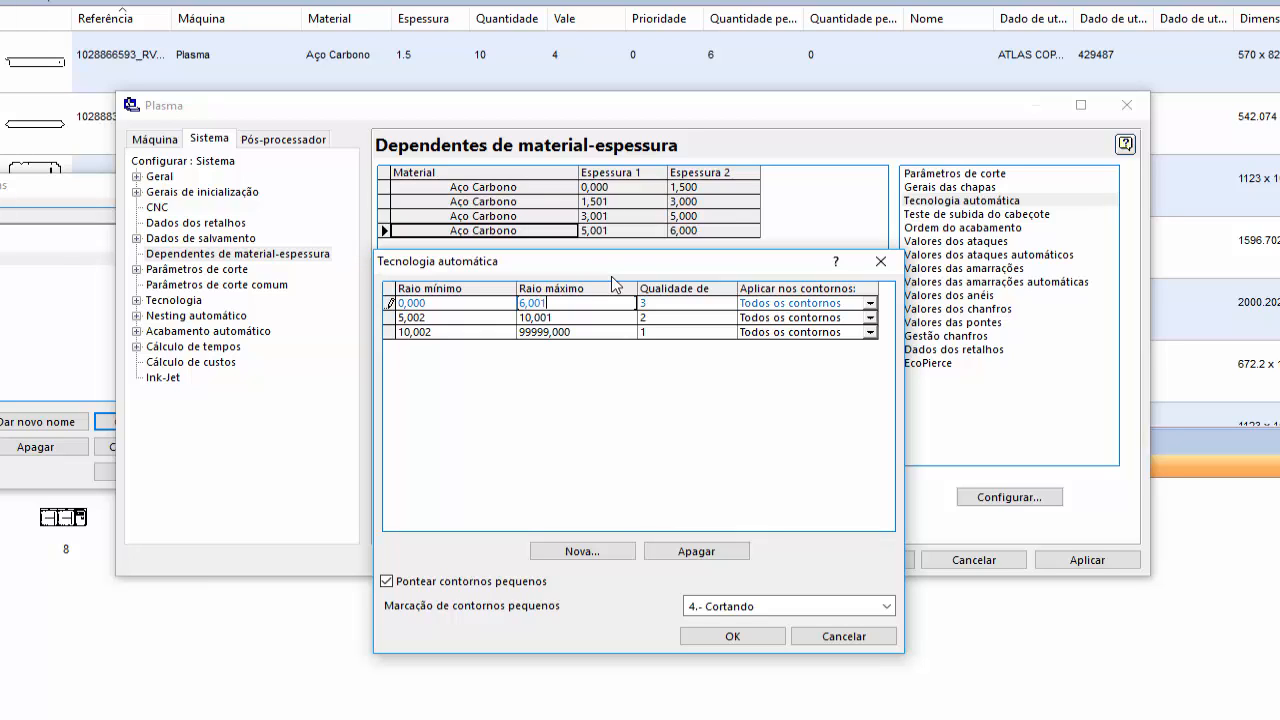
click(450, 318)
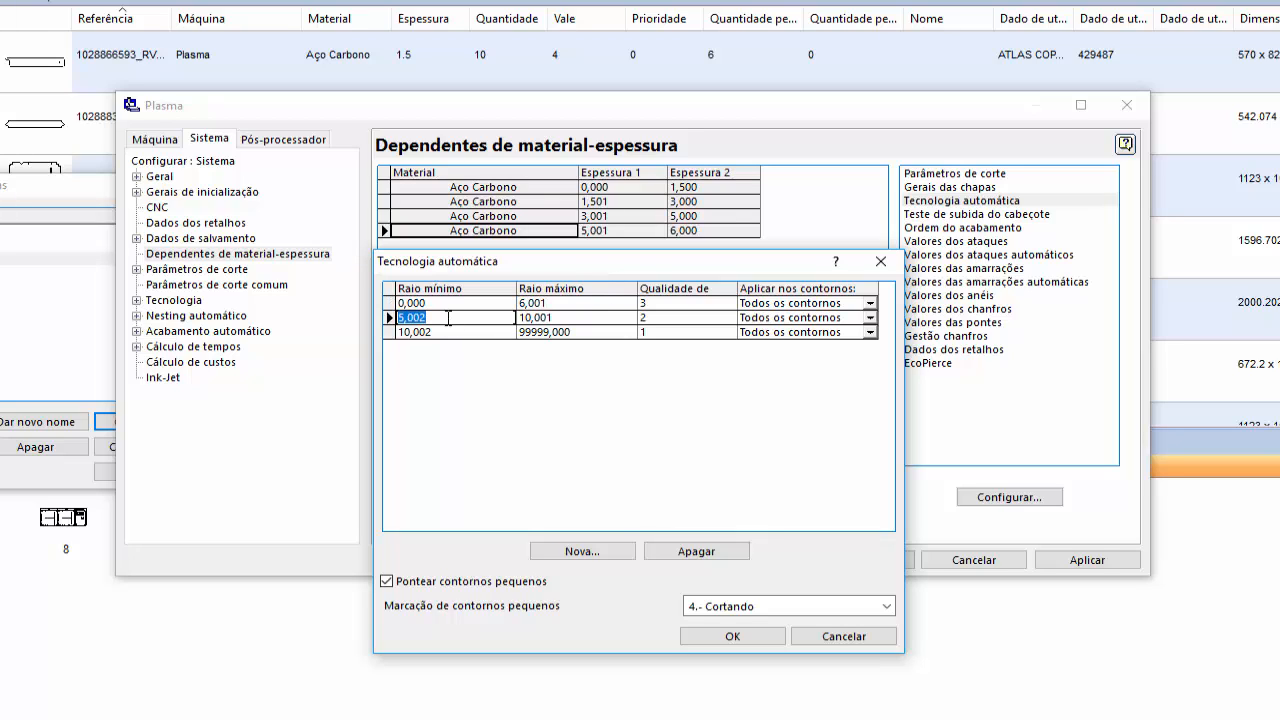
text(6,002)
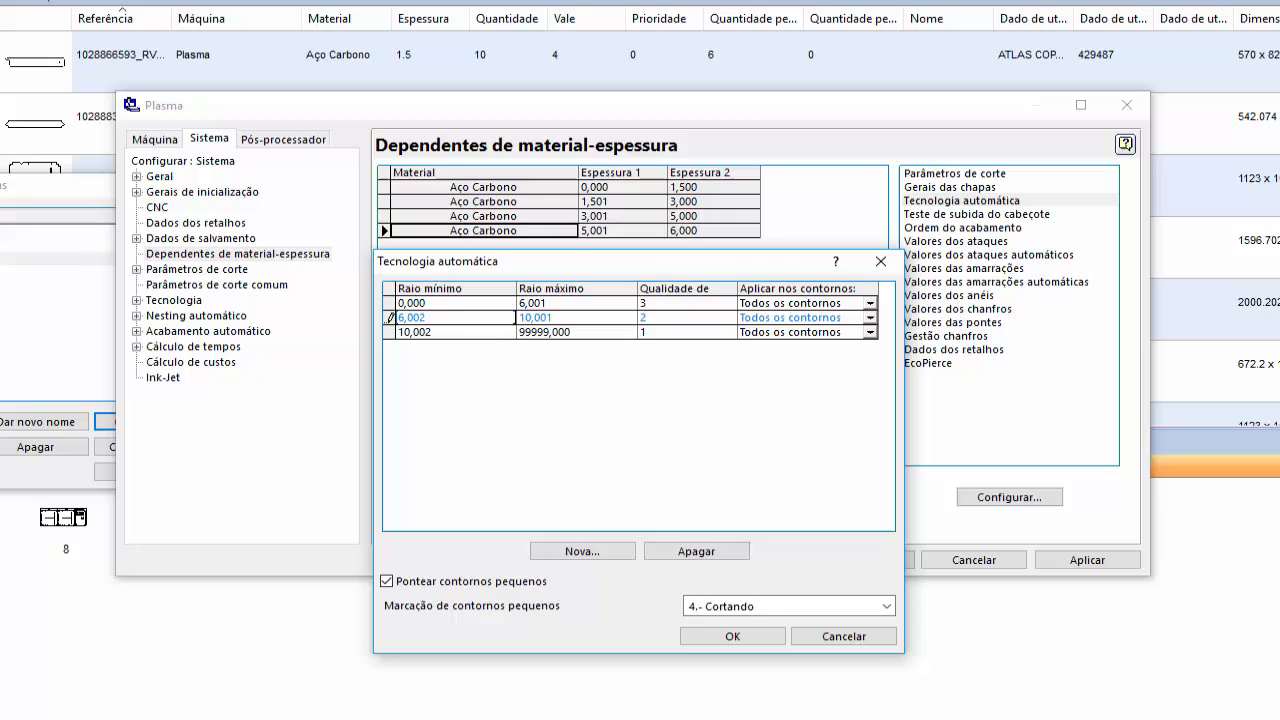
- Set the quality 2 row's maximum radius to 12,001 and the quality 1 row's minimum radius to 12,002, and accept the radius ranges
click(562, 318)
text(1)
click(451, 332)
text(12,)
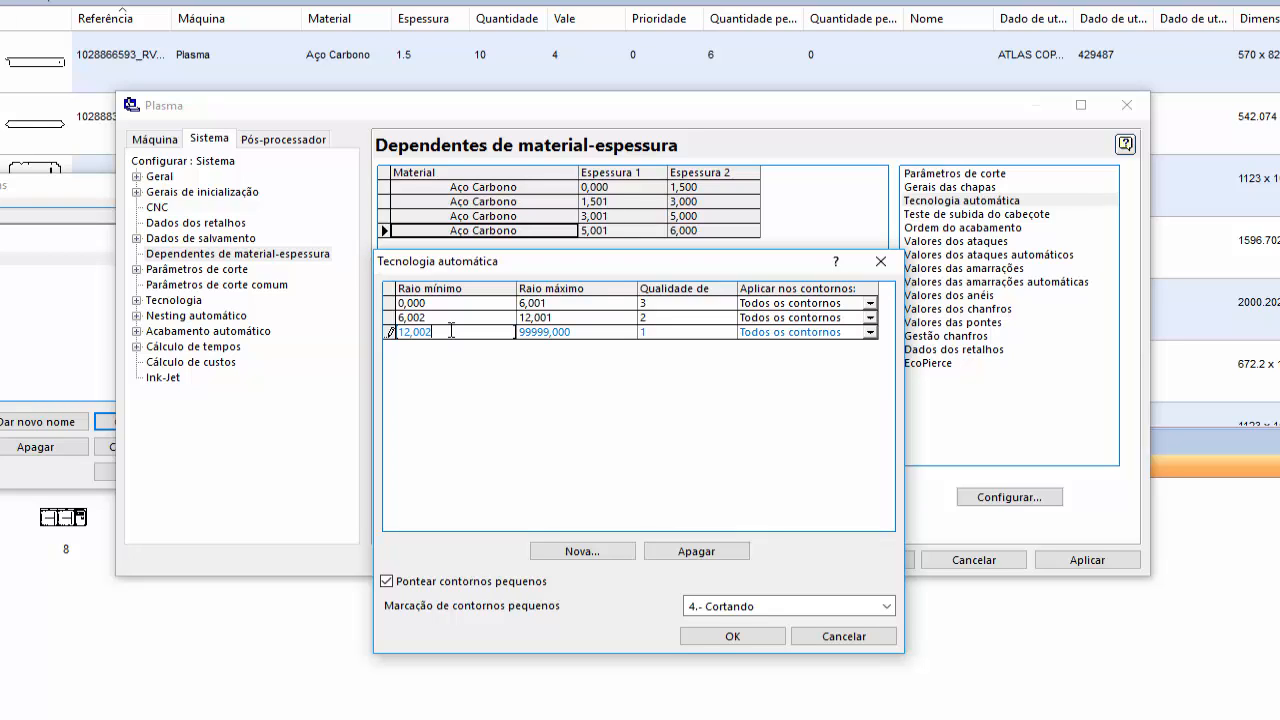
click(732, 636)
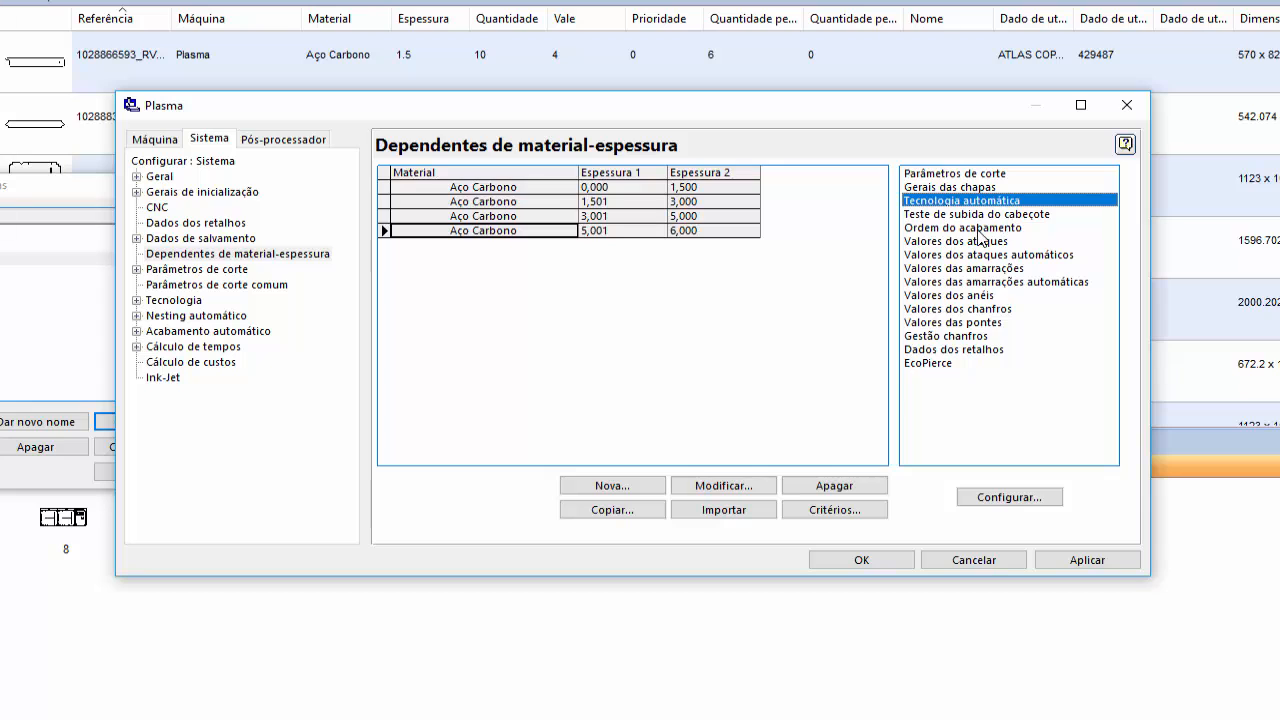
- In Valores dos ataques for the 5,001–6,000 mm range, set D to 5 mm for both Entrada and Saída
double_click(964, 243)
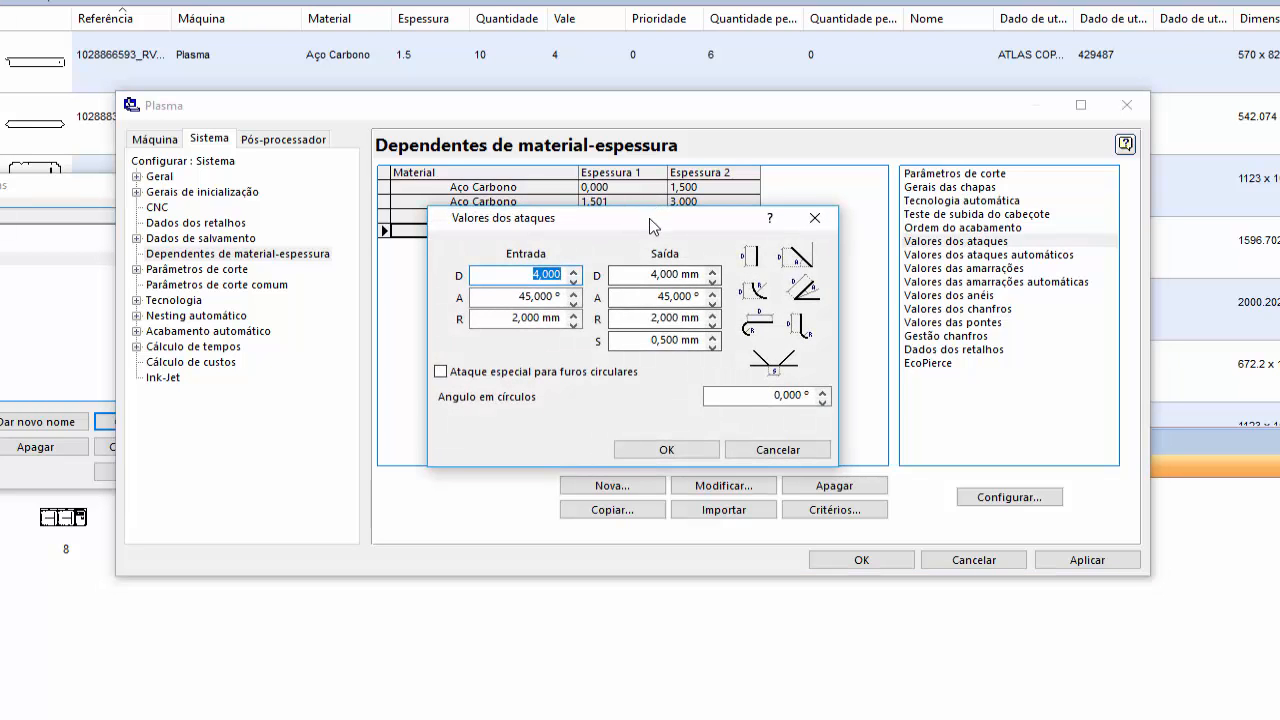
drag(649, 218, 641, 268)
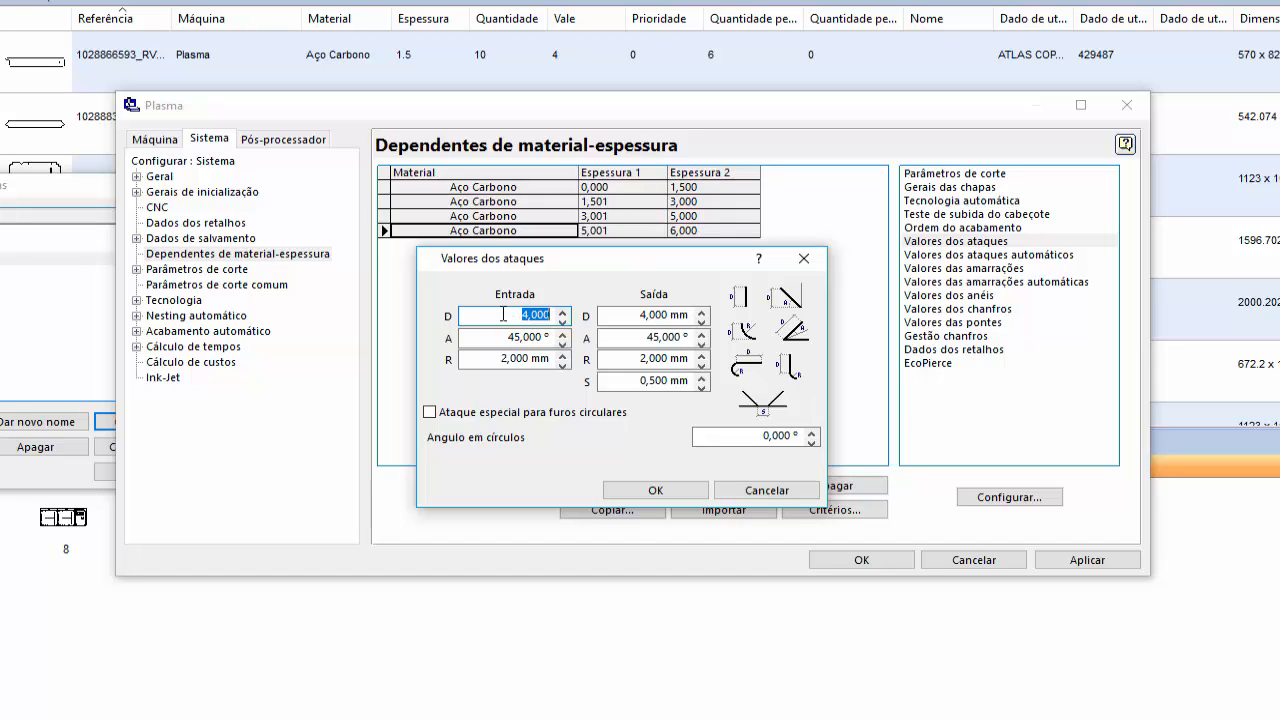
text(5)
key(Tab)
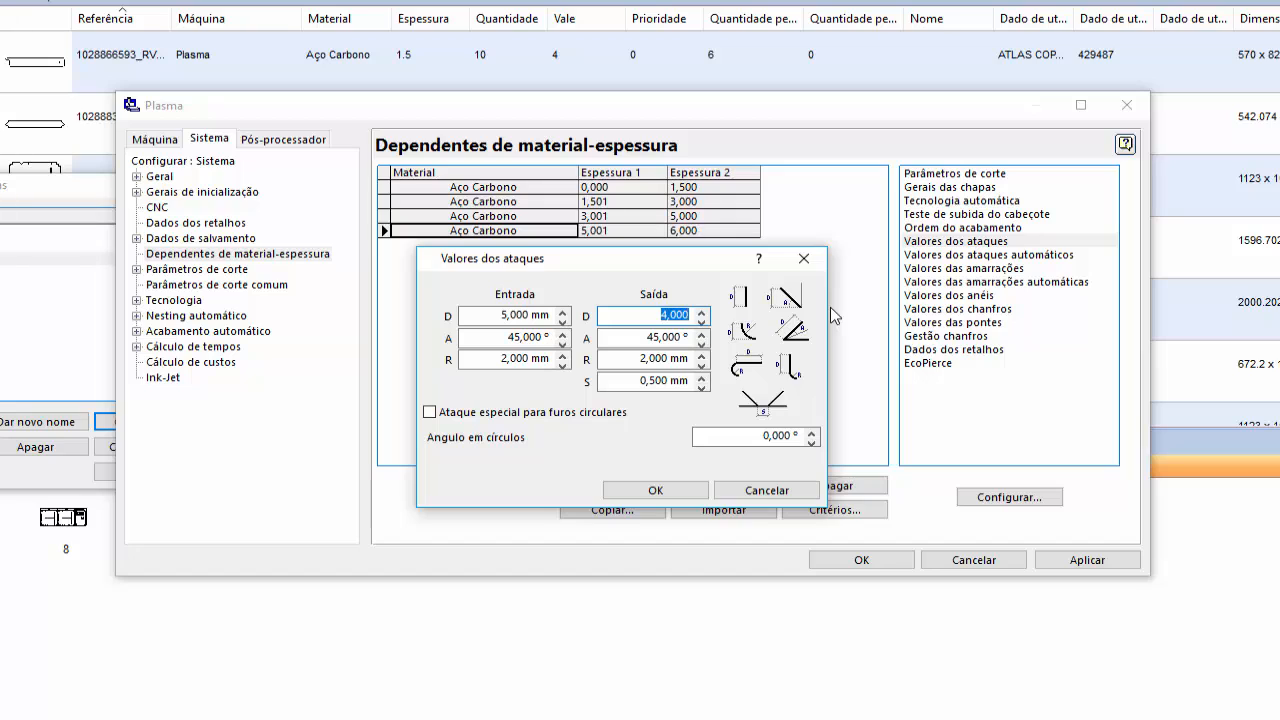
text(5)
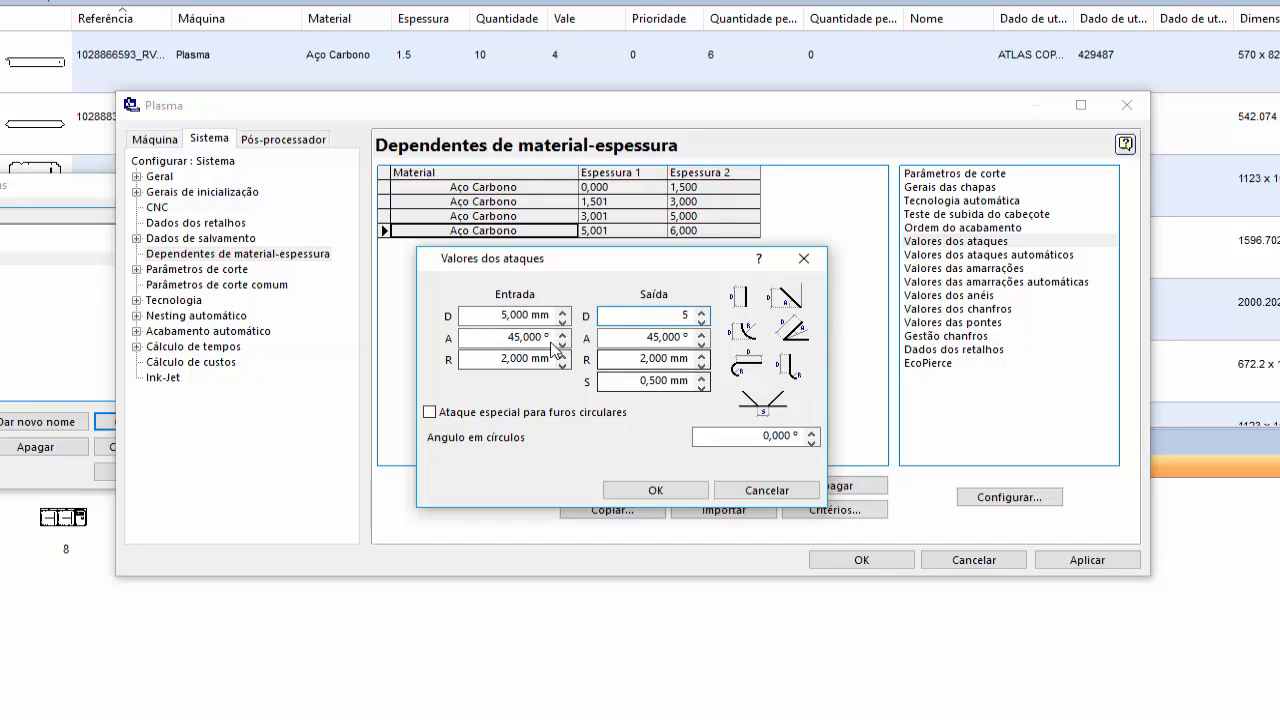
- Set the Saída S value to 0,800 mm in Valores dos ataques and accept the settings
click(610, 383)
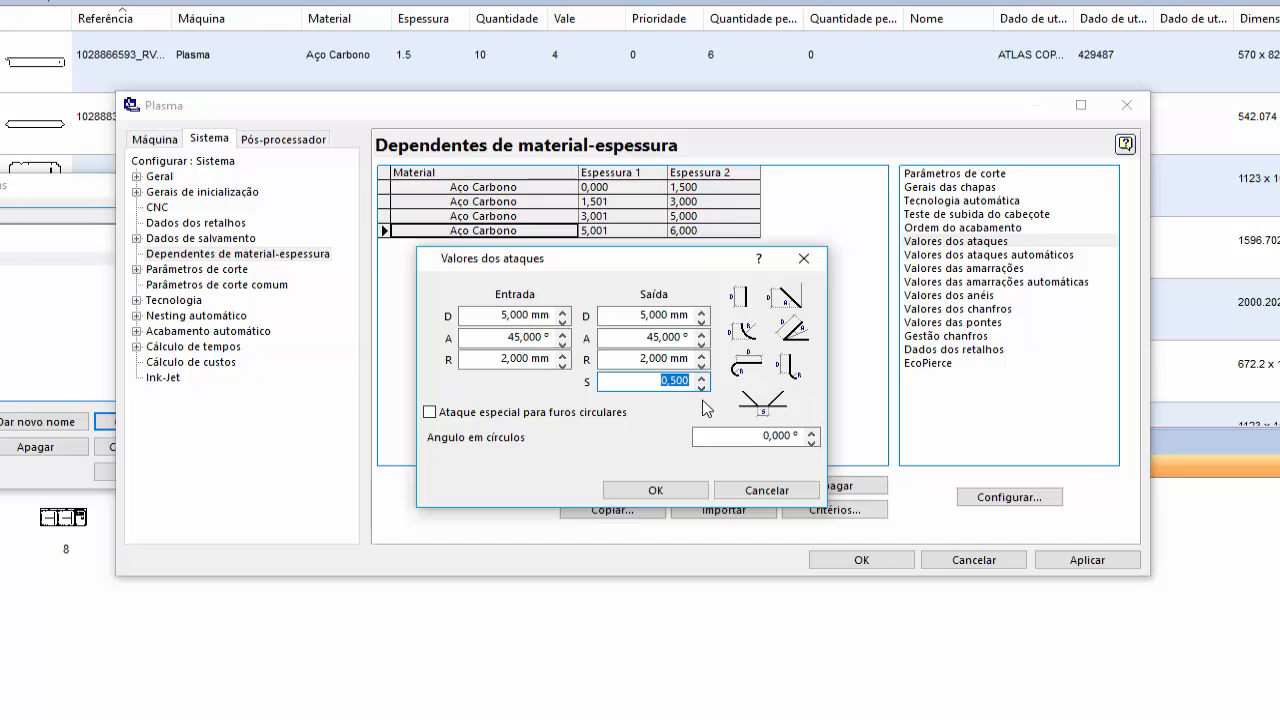
text(0,8)
click(494, 314)
click(626, 317)
click(617, 382)
double_click(657, 491)
click(849, 202)
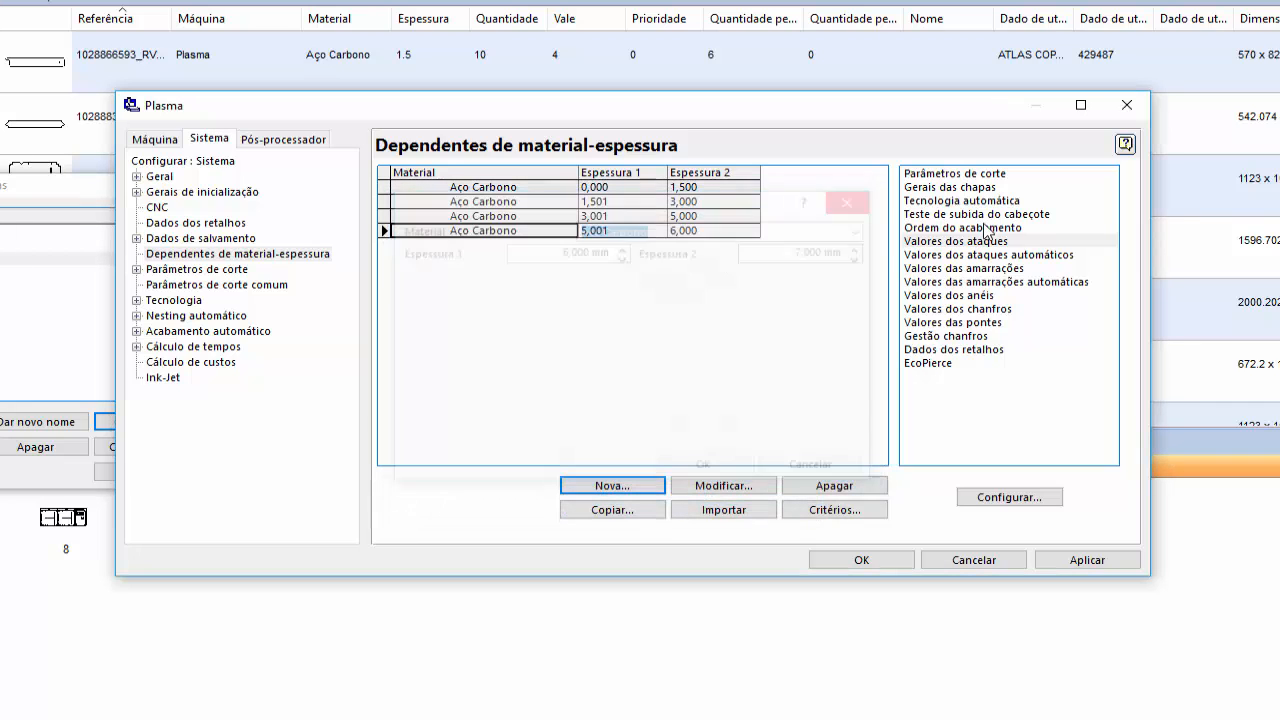
- Open Valores dos ataques automáticos for the 5,001–6,000 mm range and review the first contour type's attack values
double_click(990, 254)
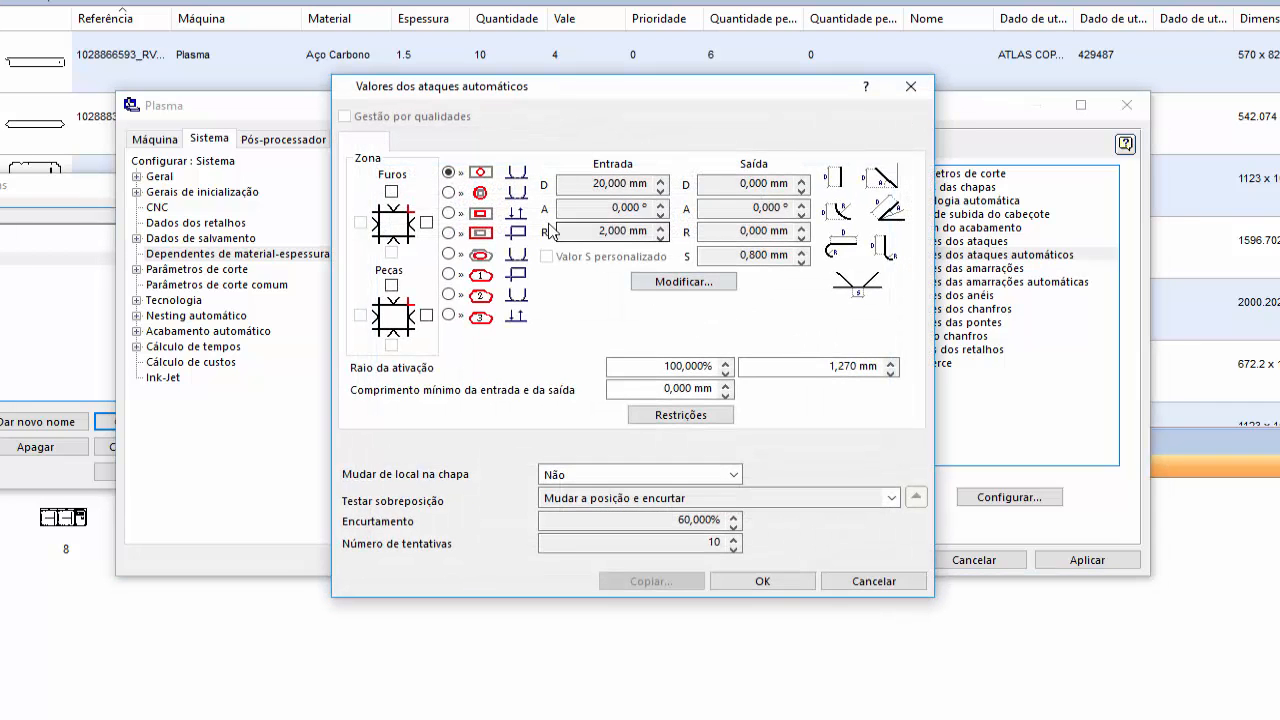
click(683, 281)
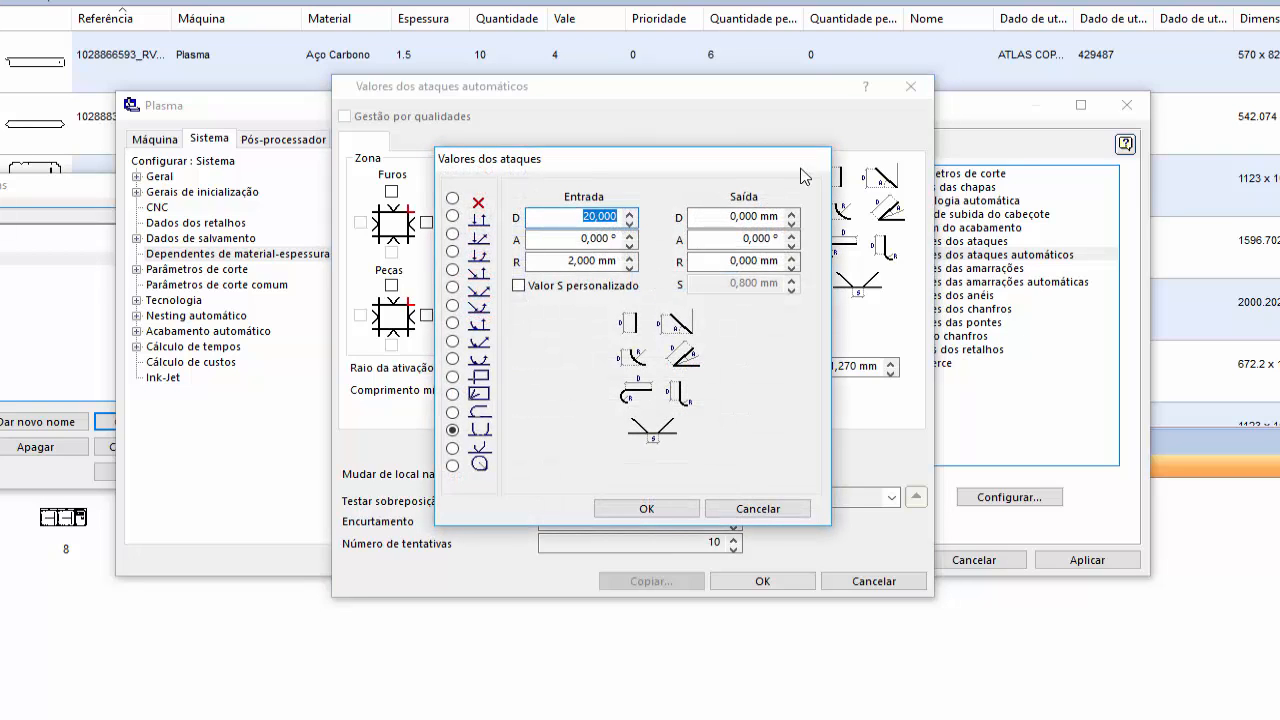
click(755, 508)
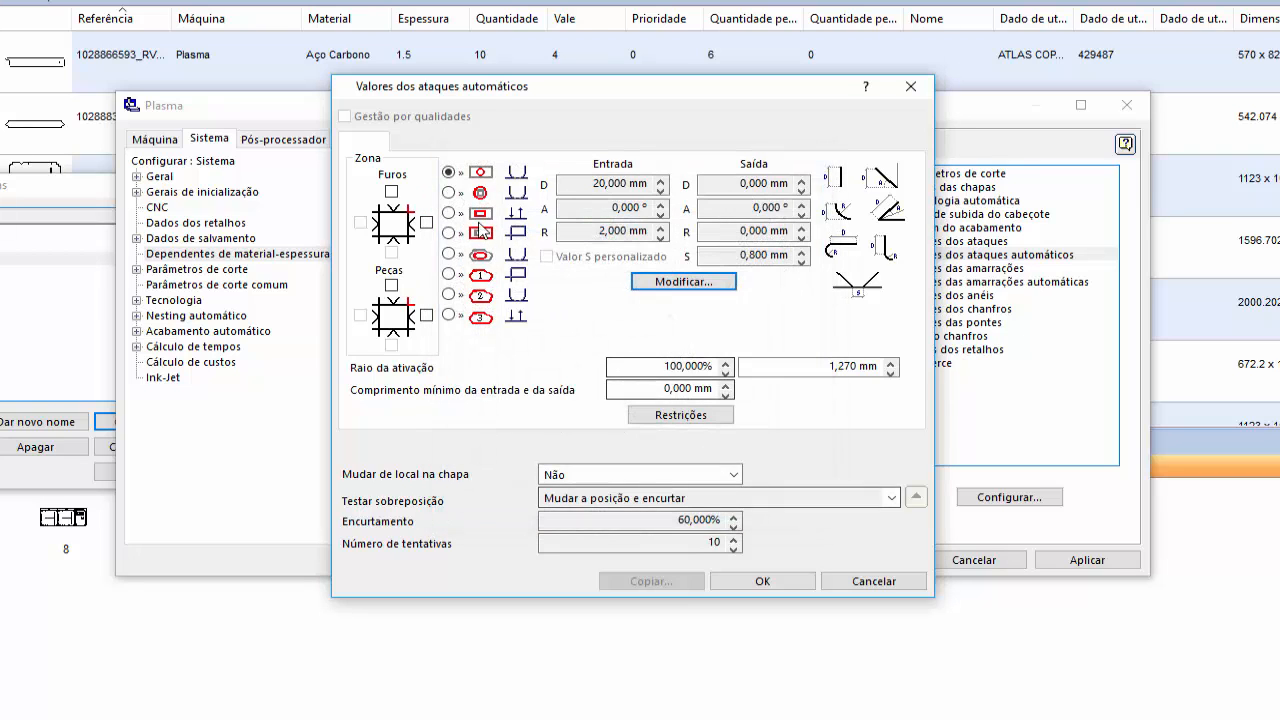
- Set the second contour type's automatic attack D to 5 mm for both Entrada and Saída
click(683, 281)
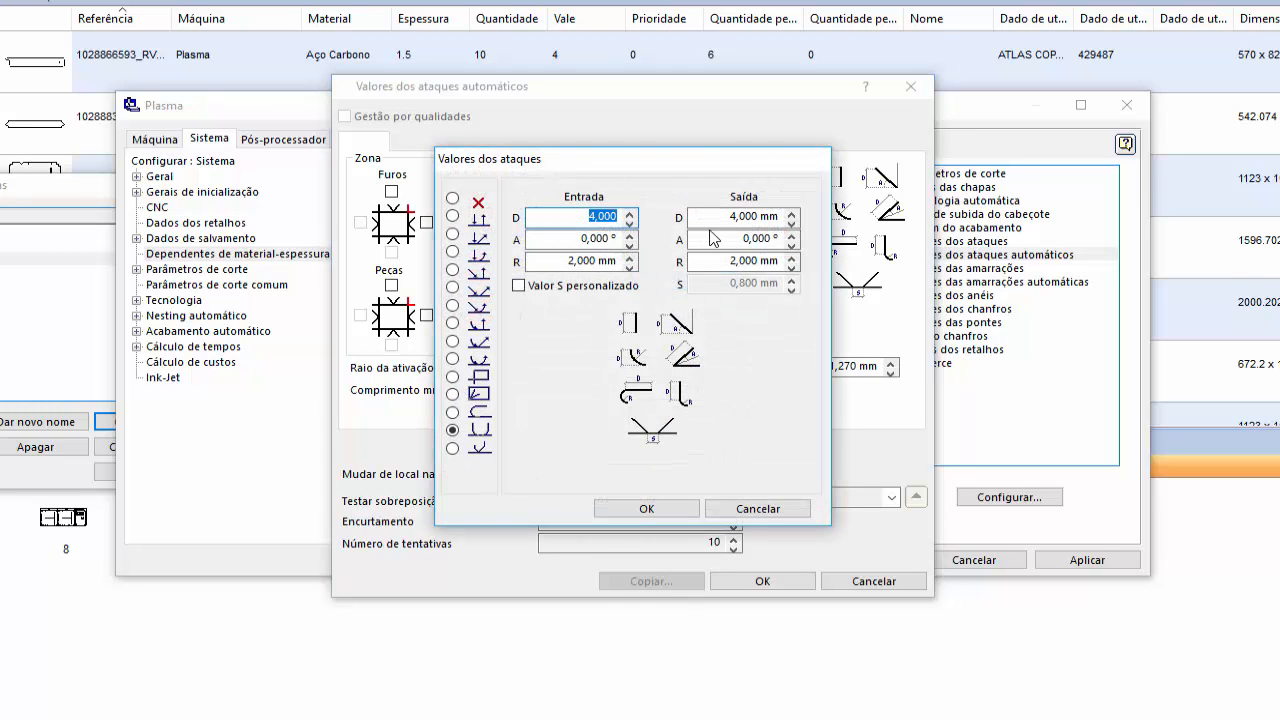
text(5)
key(Tab)
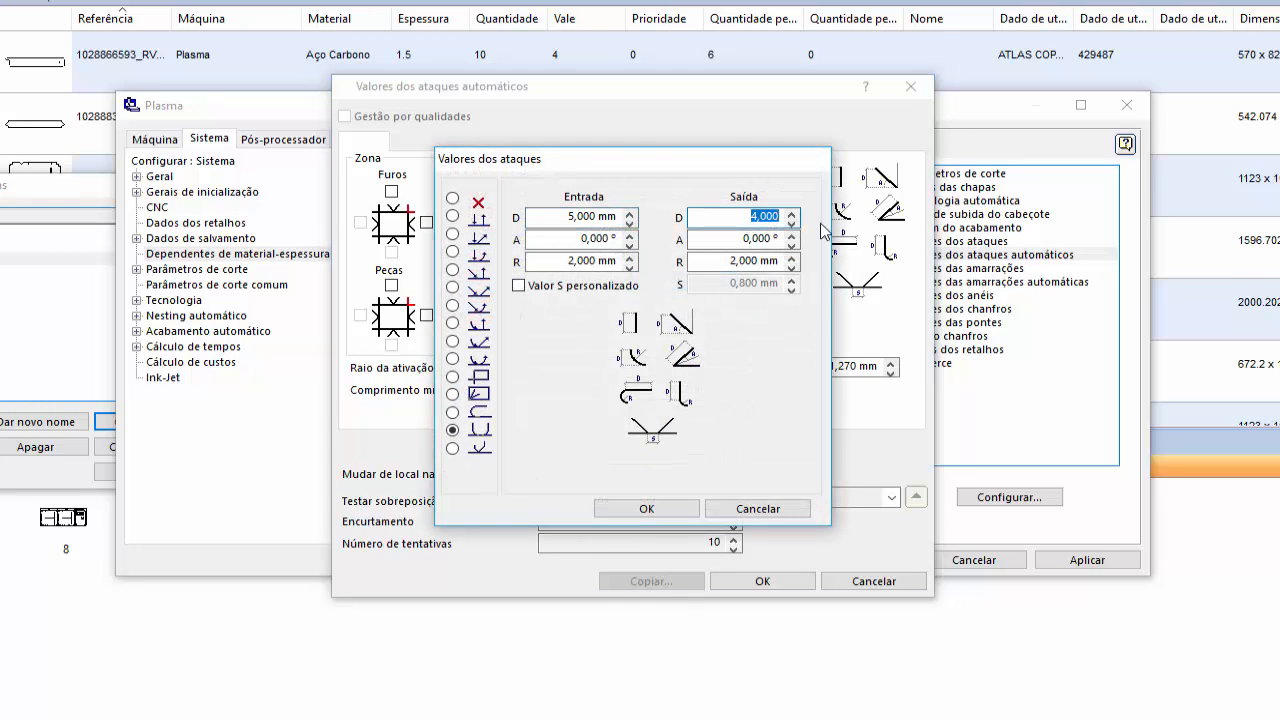
text(5)
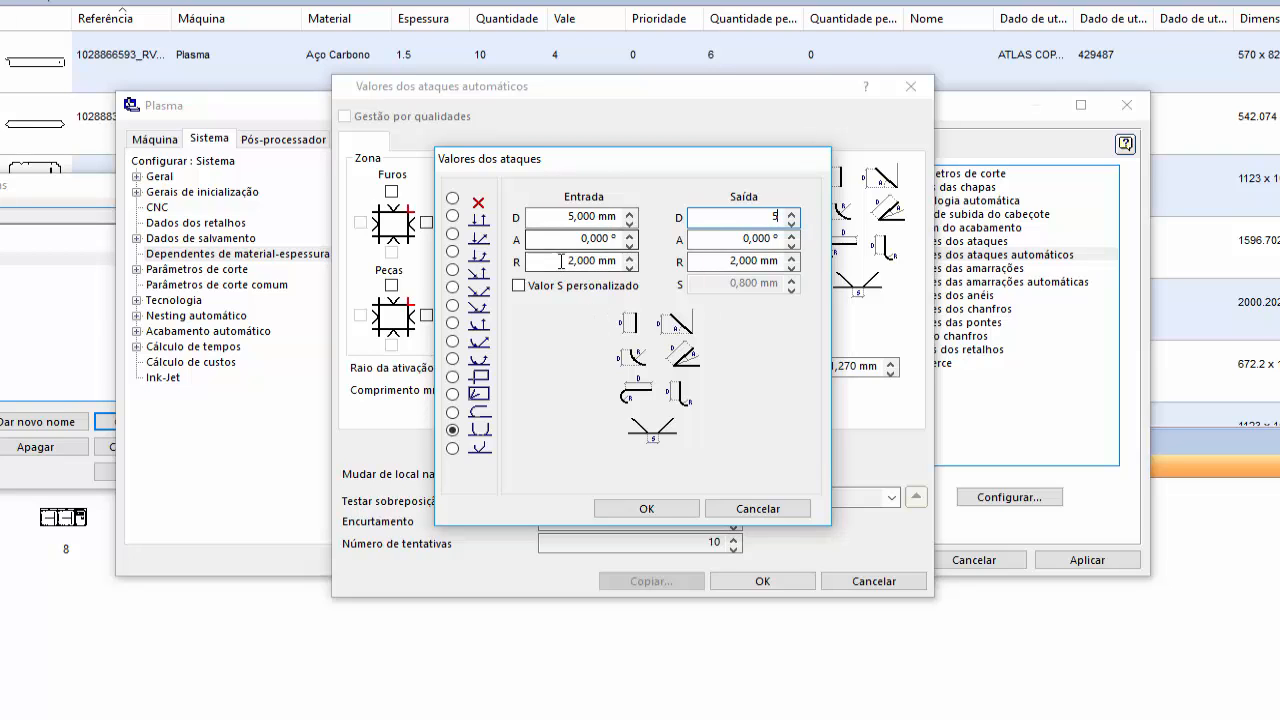
click(632, 509)
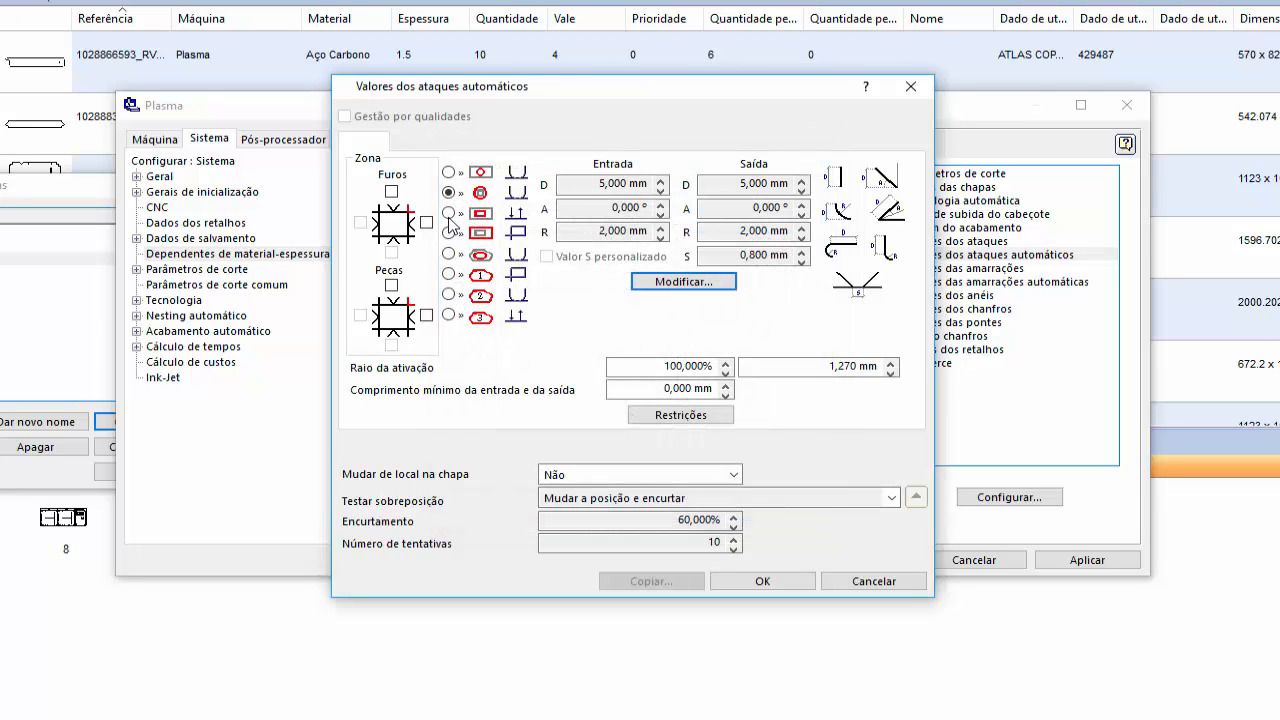
- Set the third contour type's automatic attack Entrada D to 5 mm
click(660, 283)
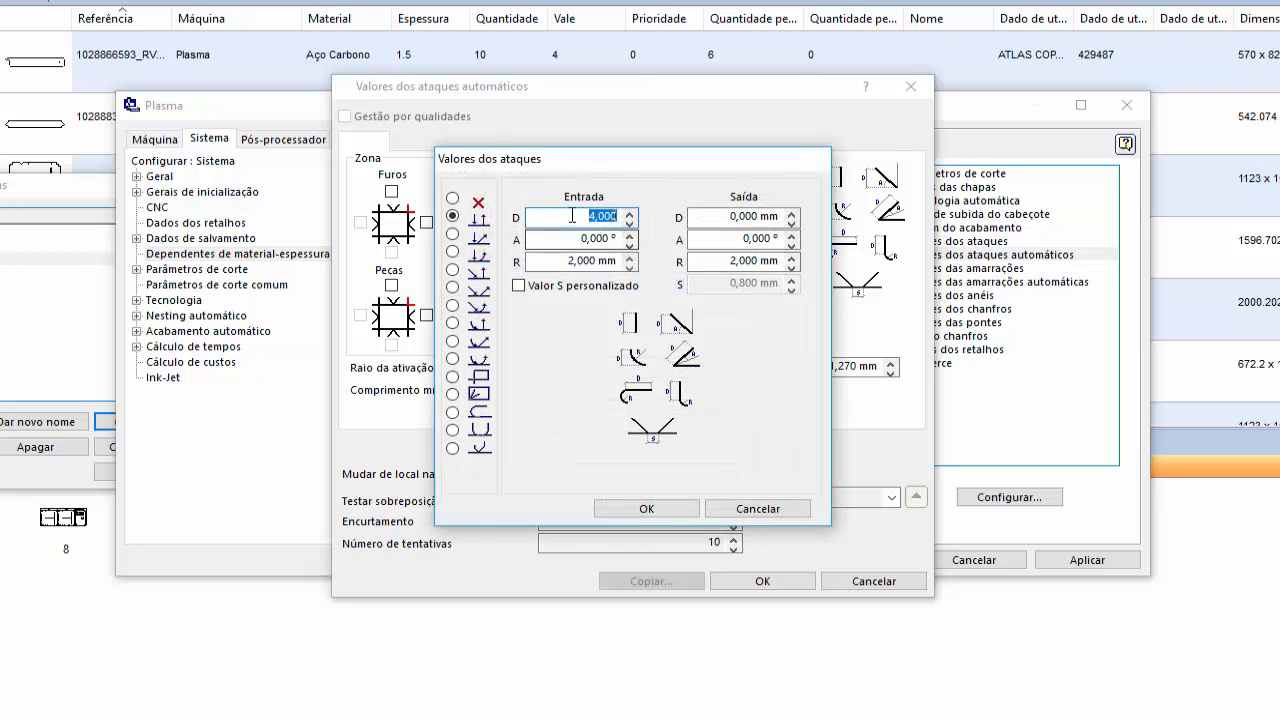
text(5)
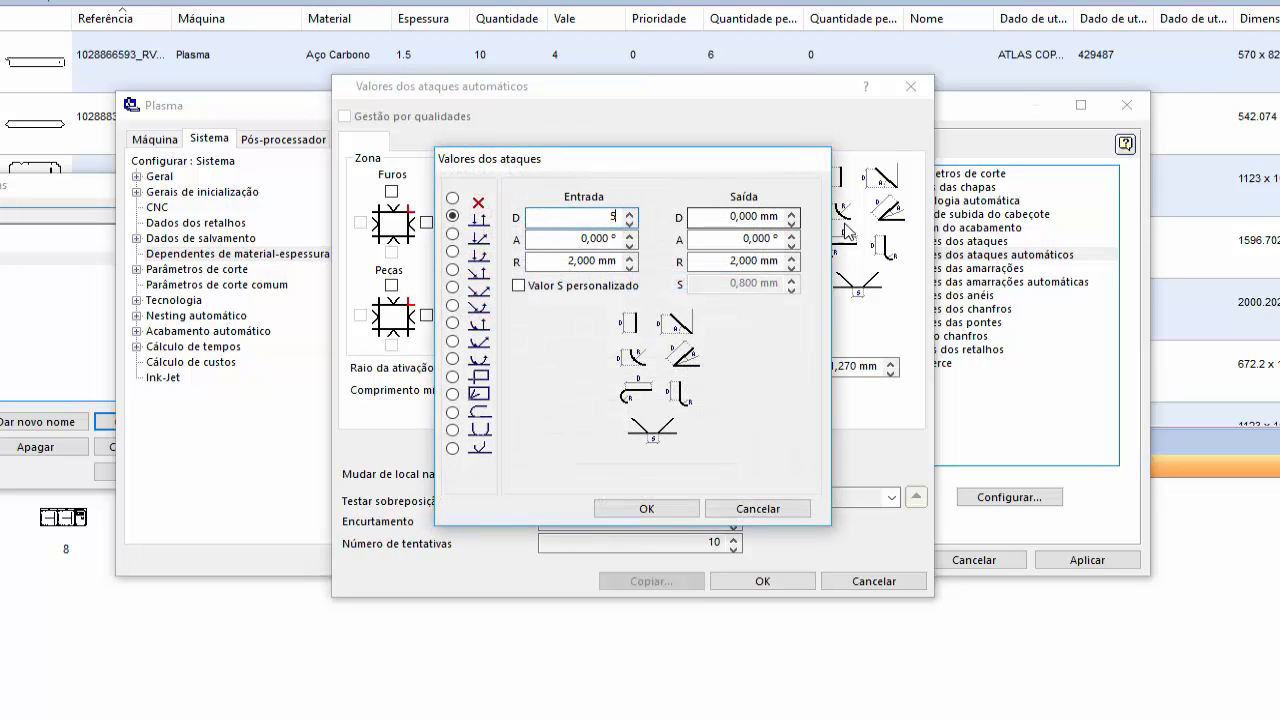
click(645, 508)
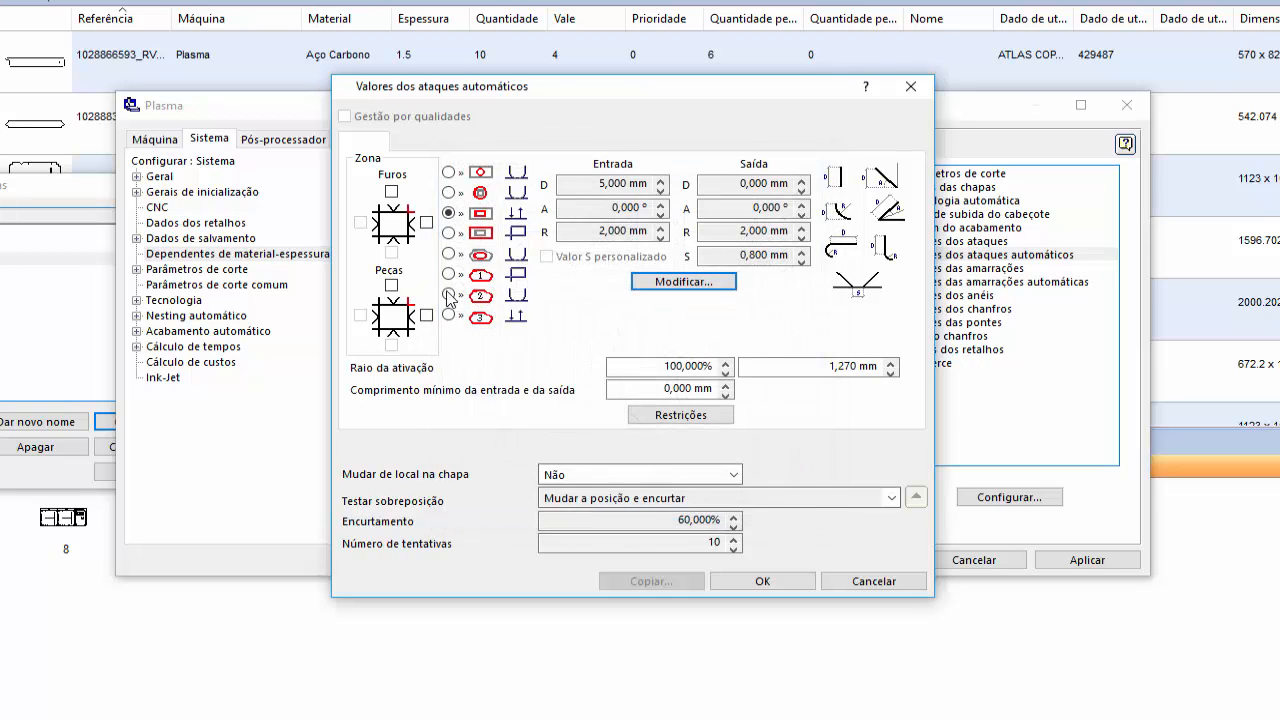
- Set the fourth contour type's automatic attack D to 5 mm for both Entrada and Saída
click(448, 233)
click(683, 281)
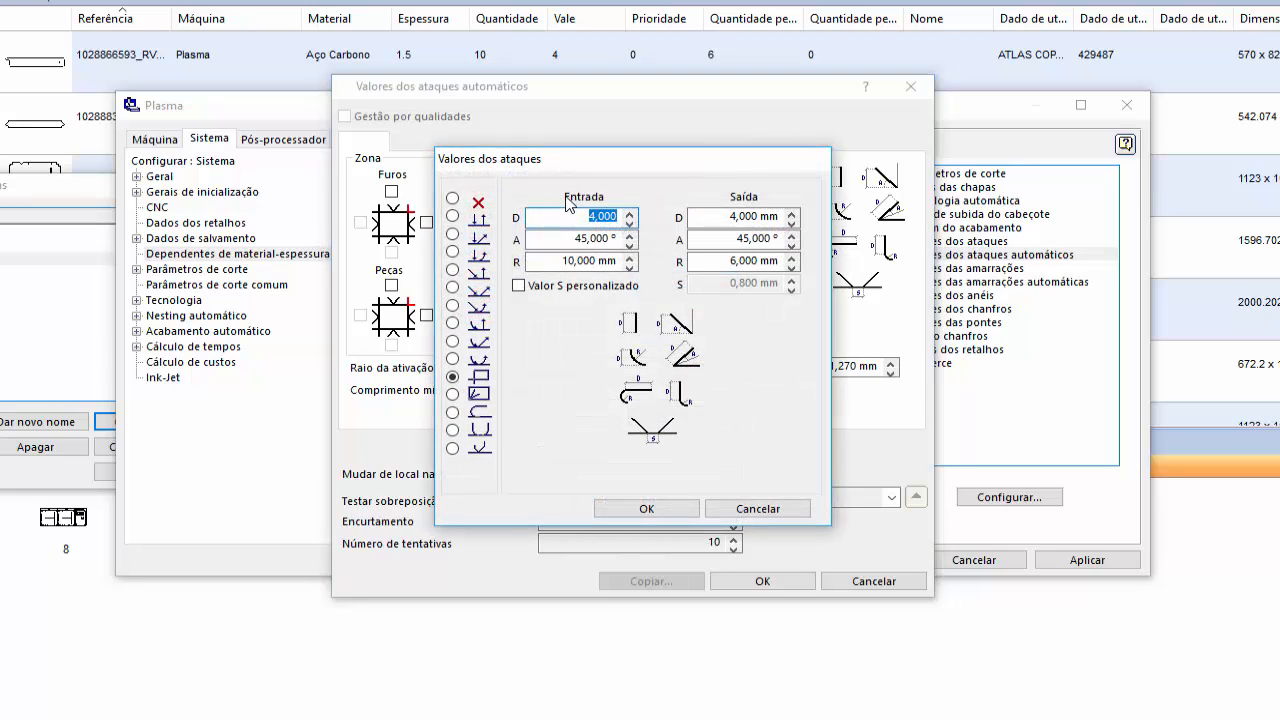
text(5)
click(735, 216)
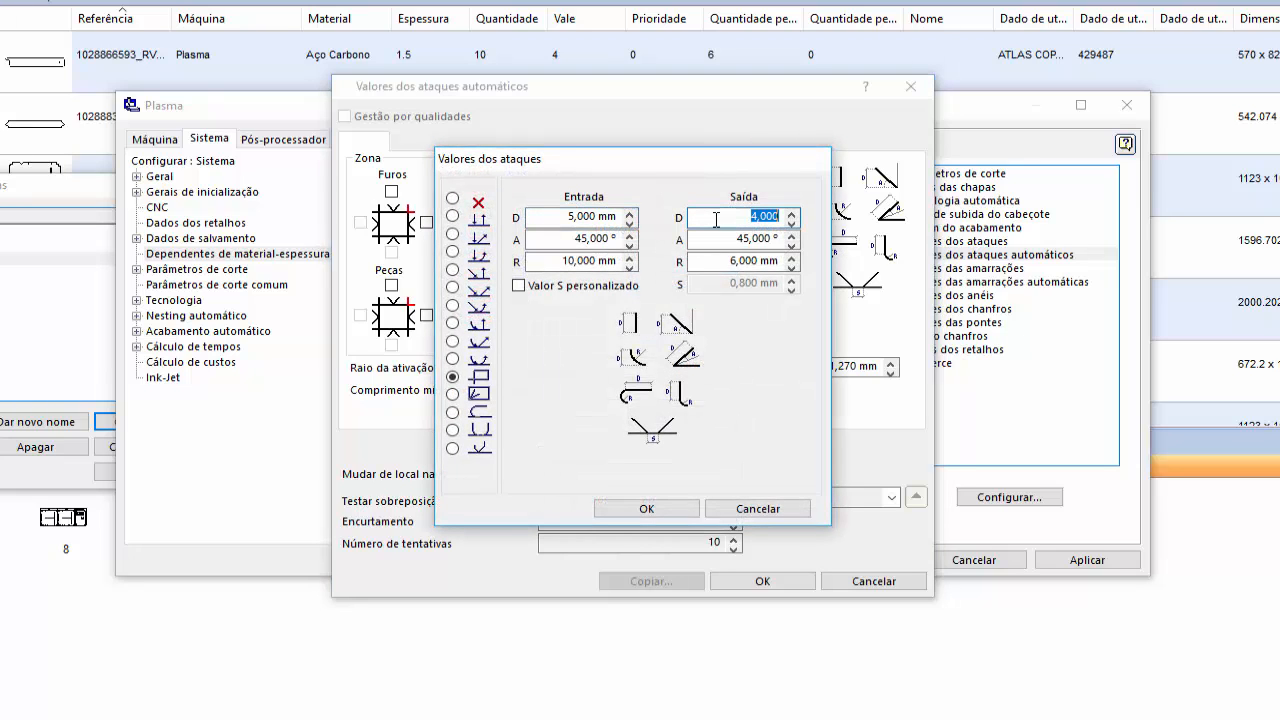
text(5)
click(669, 514)
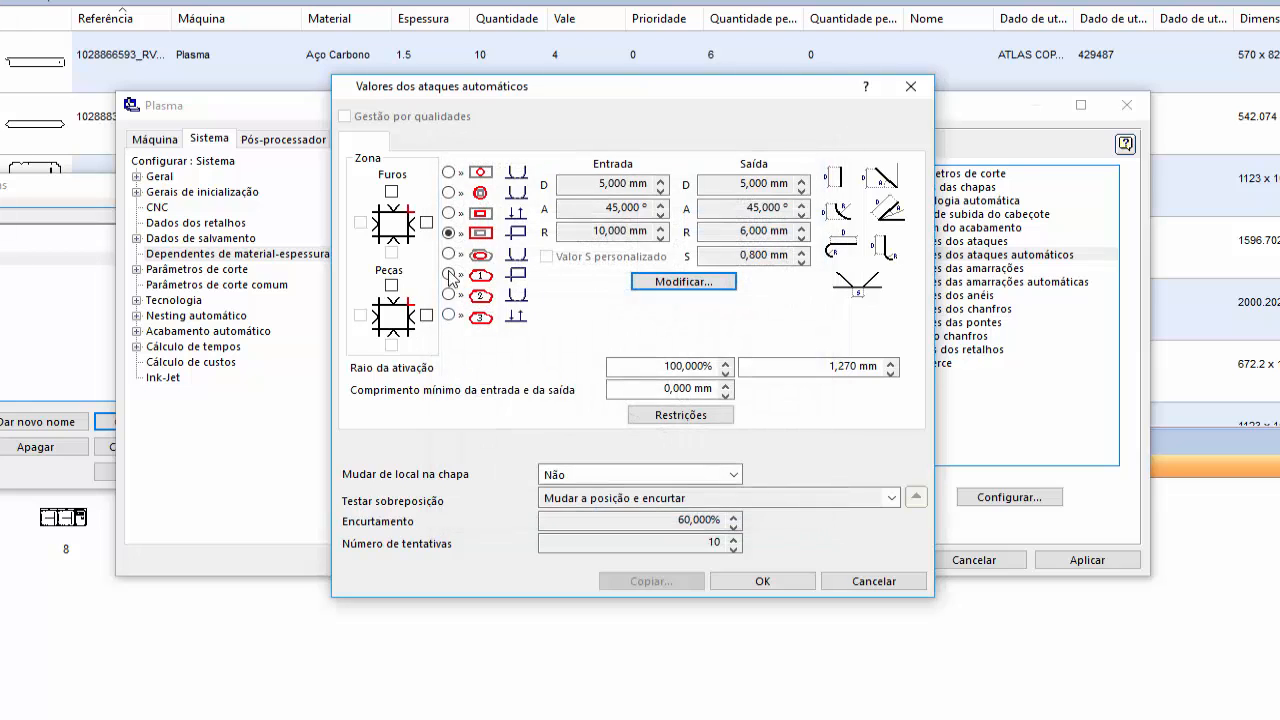
- Review and accept the fifth contour type's automatic attack values
click(449, 255)
click(656, 284)
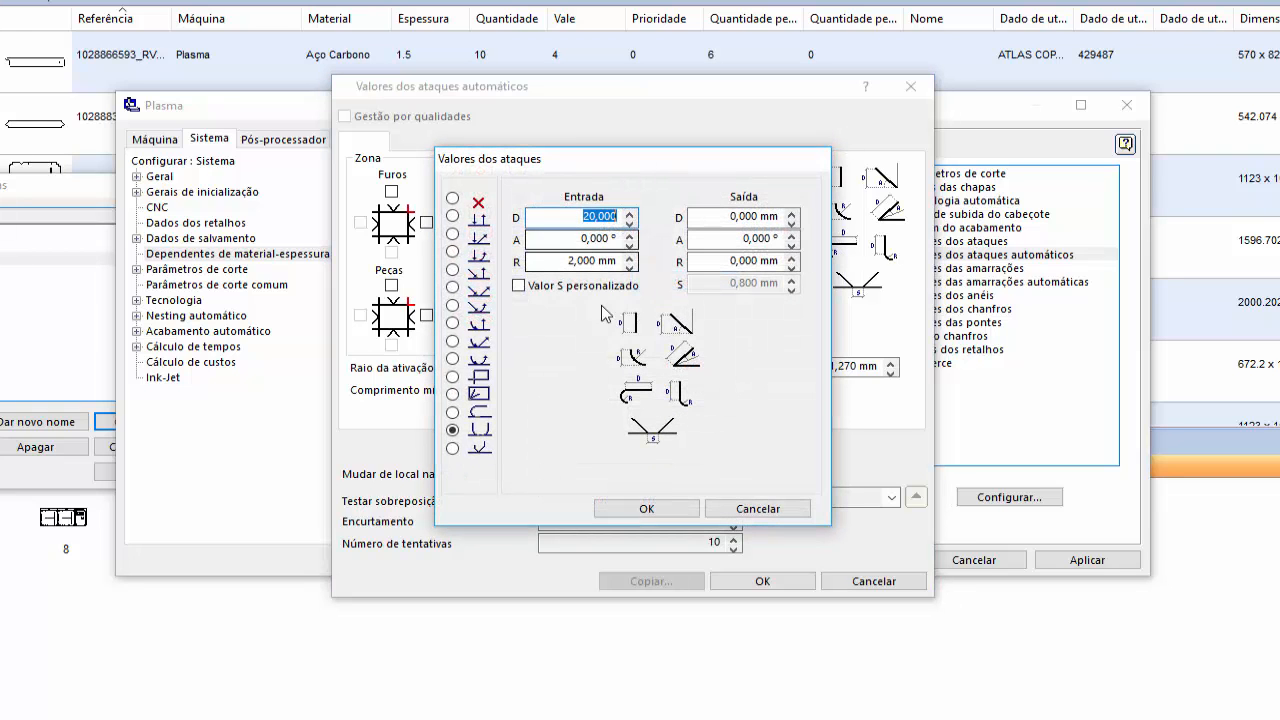
click(640, 508)
- Set D to 5 mm for both Entrada and Saída on the outer contour type marked 1
click(455, 274)
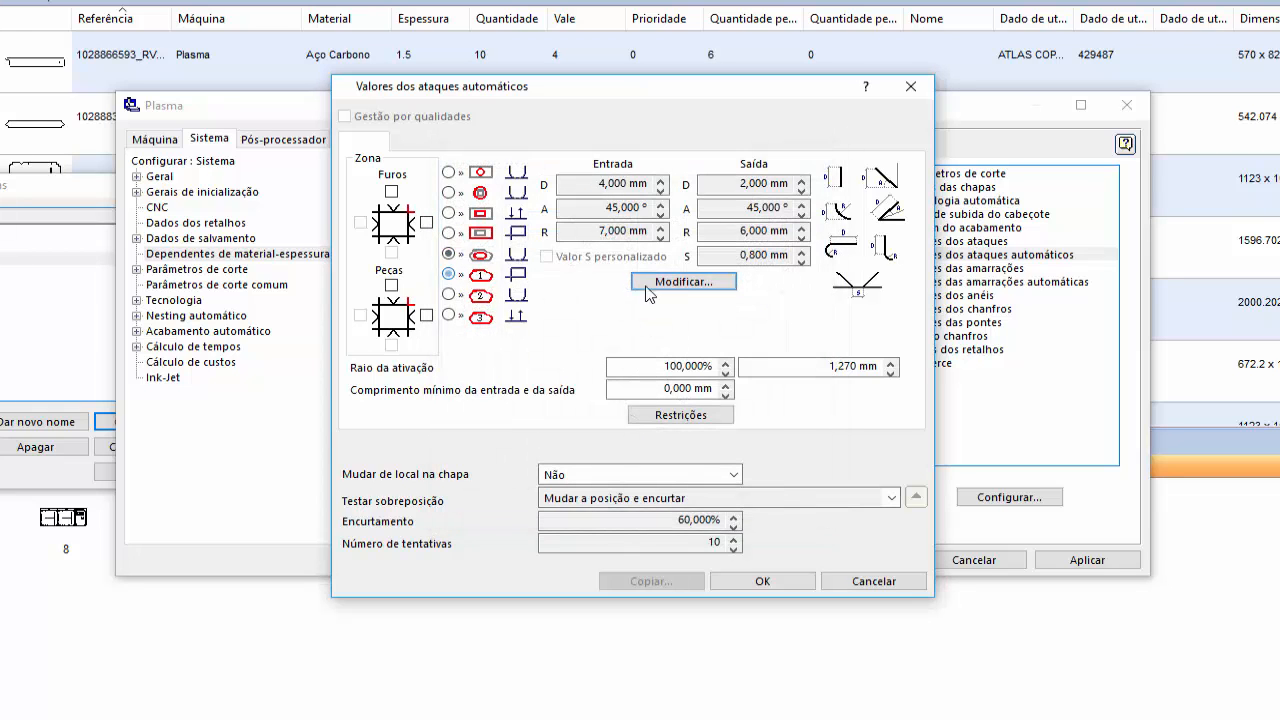
click(672, 282)
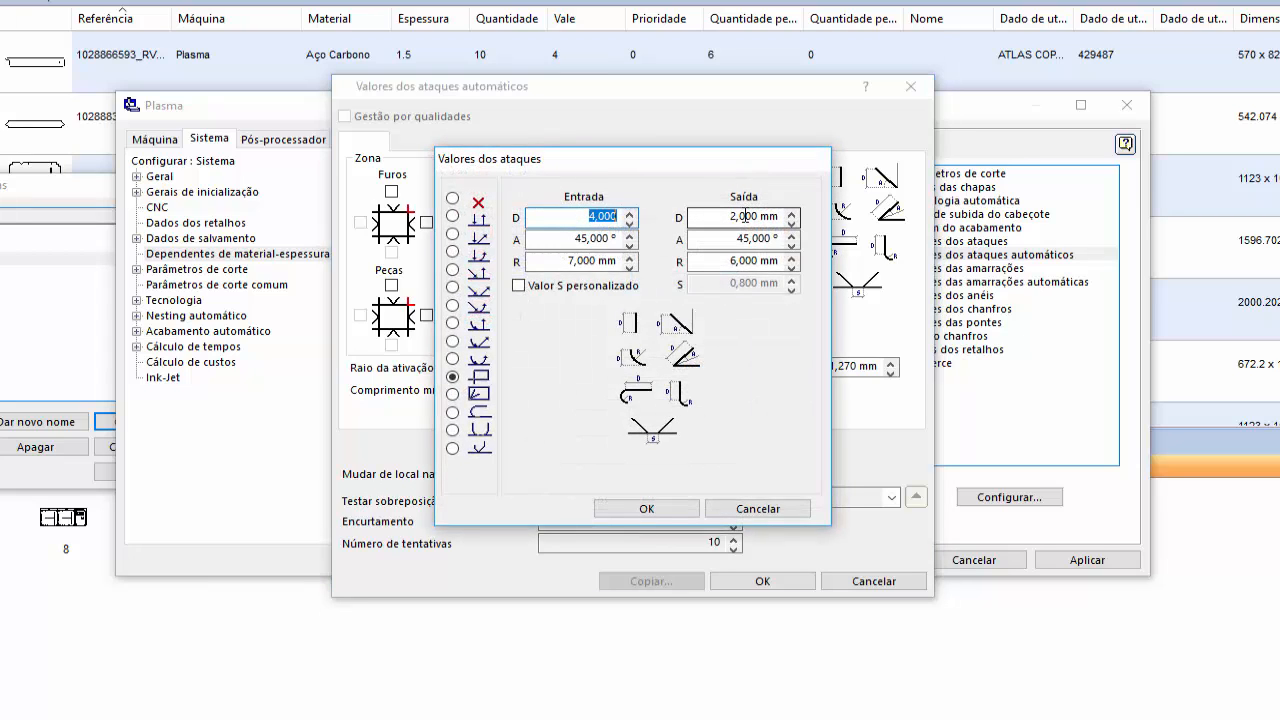
text(5)
double_click(745, 216)
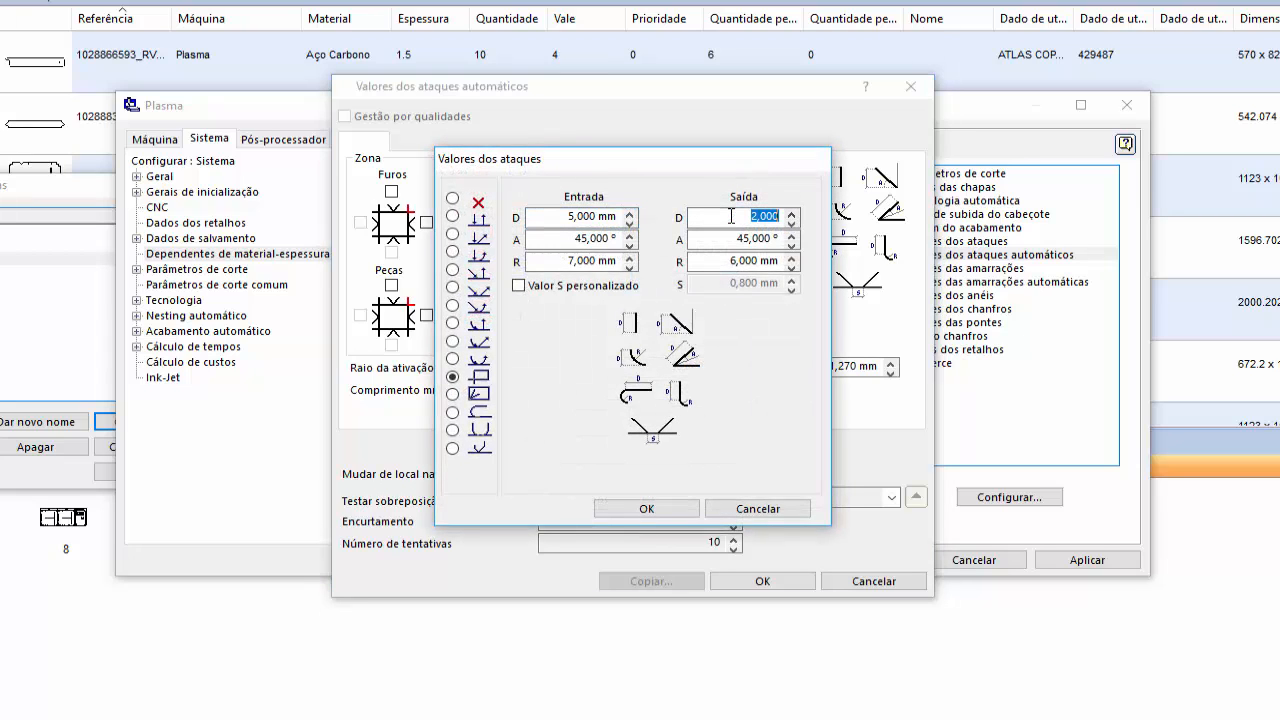
text(5)
click(646, 508)
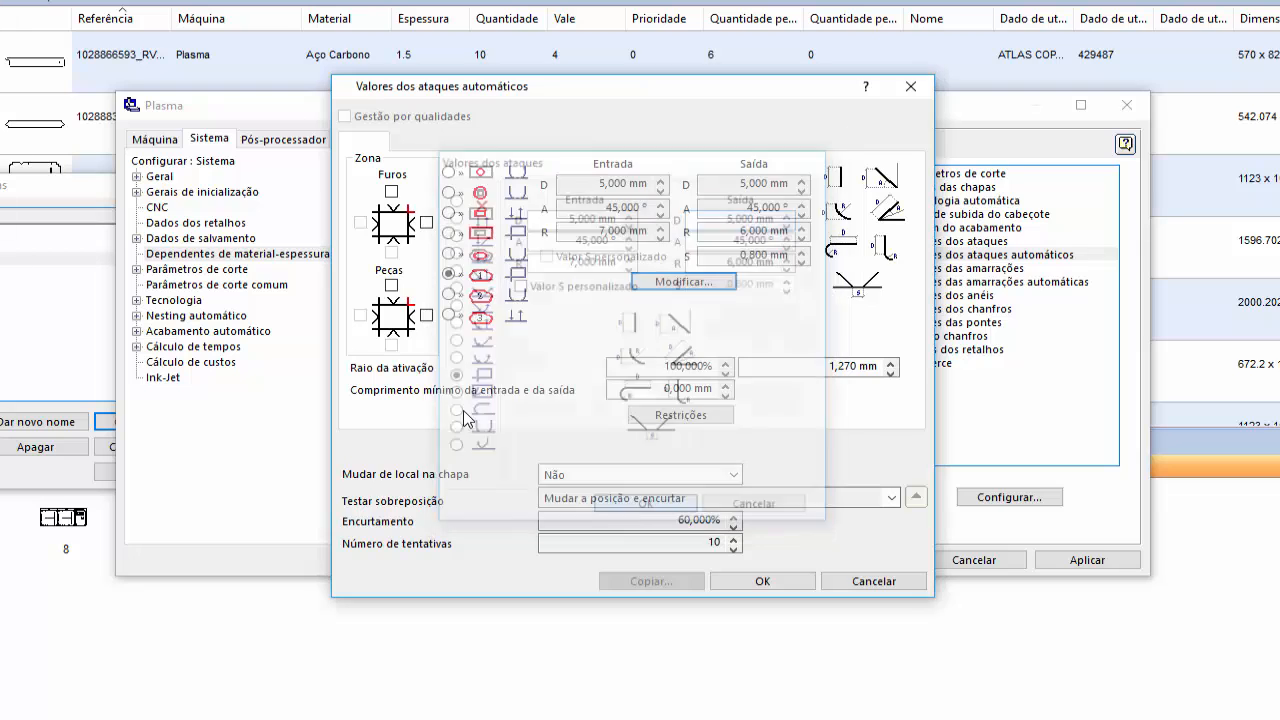
- Set the automatic attack Entrada D to 5 mm for the outer contour type marked 2
click(449, 294)
click(665, 283)
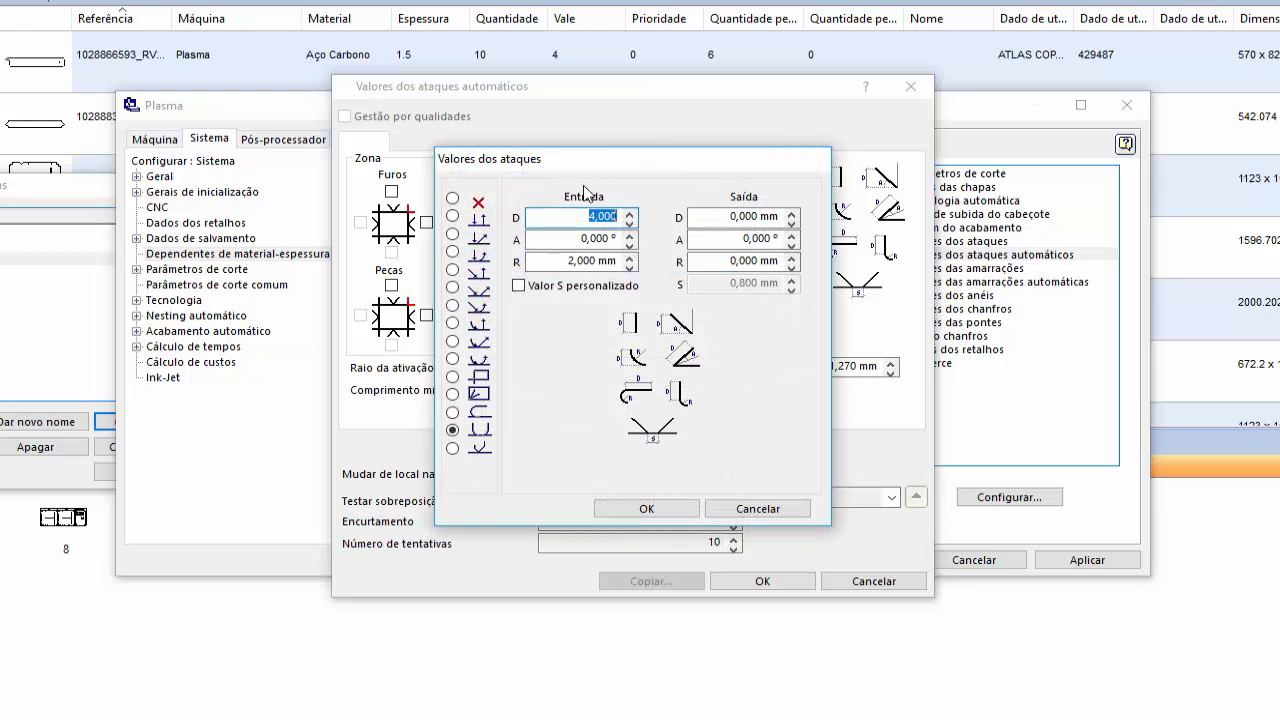
text(5)
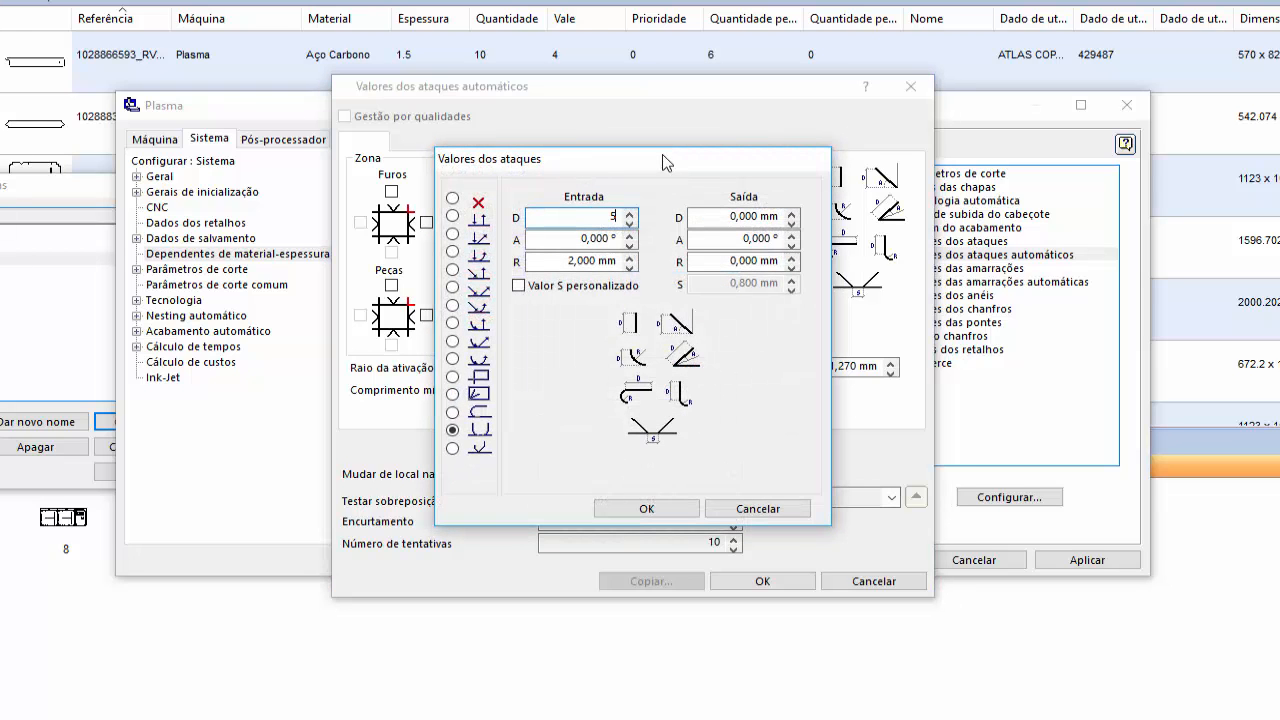
click(646, 508)
- Set D to 5 mm for both Entrada and Saída on the outer contour type marked 3, and accept the automatic attack values
click(449, 315)
click(683, 282)
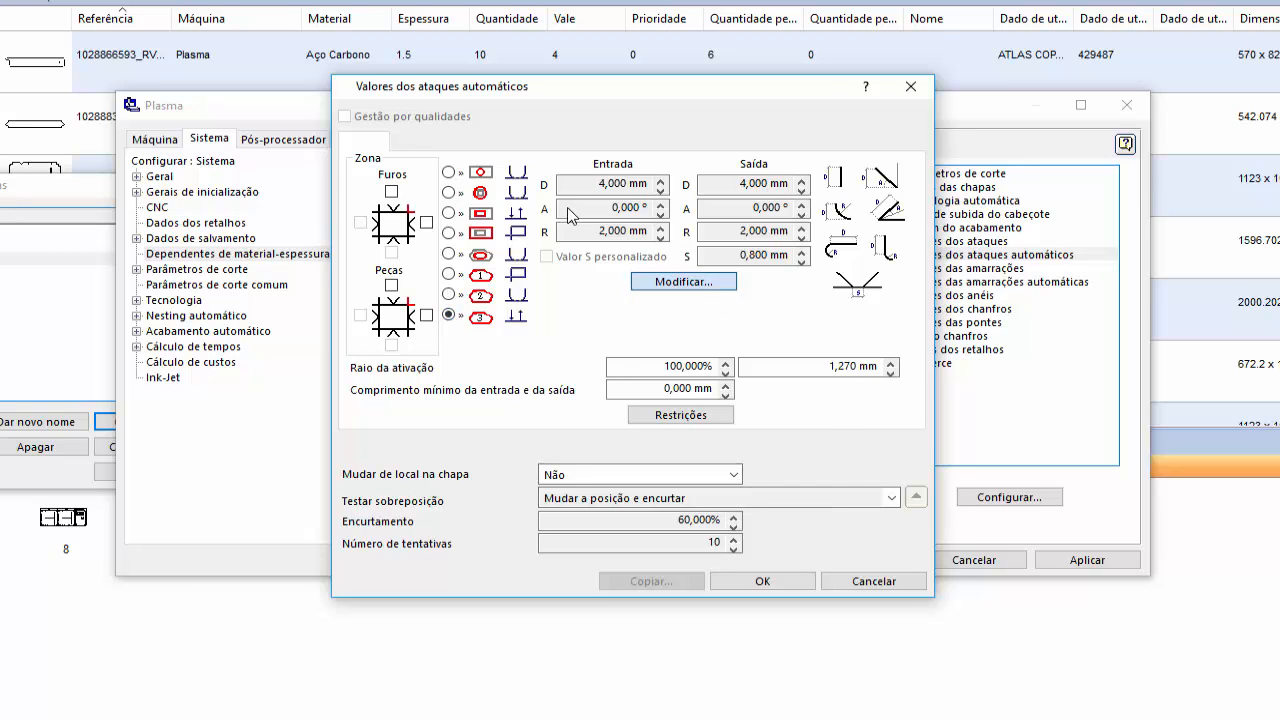
text(8)
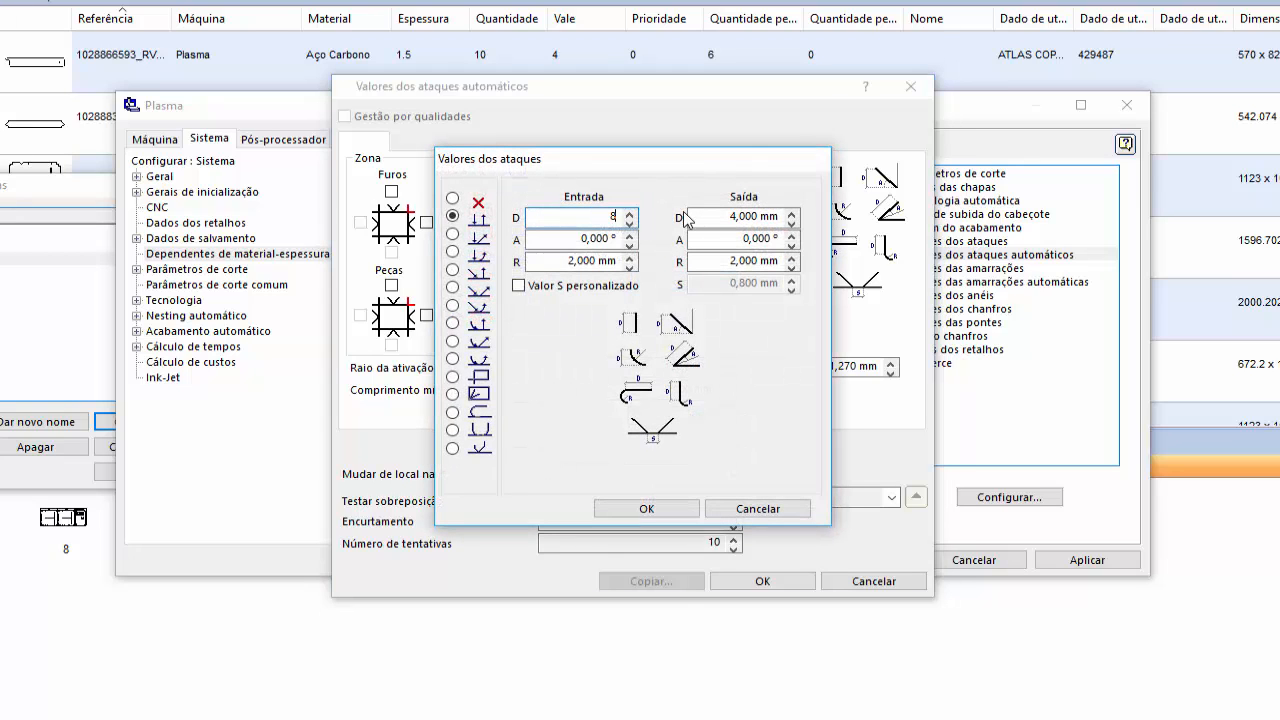
click(765, 217)
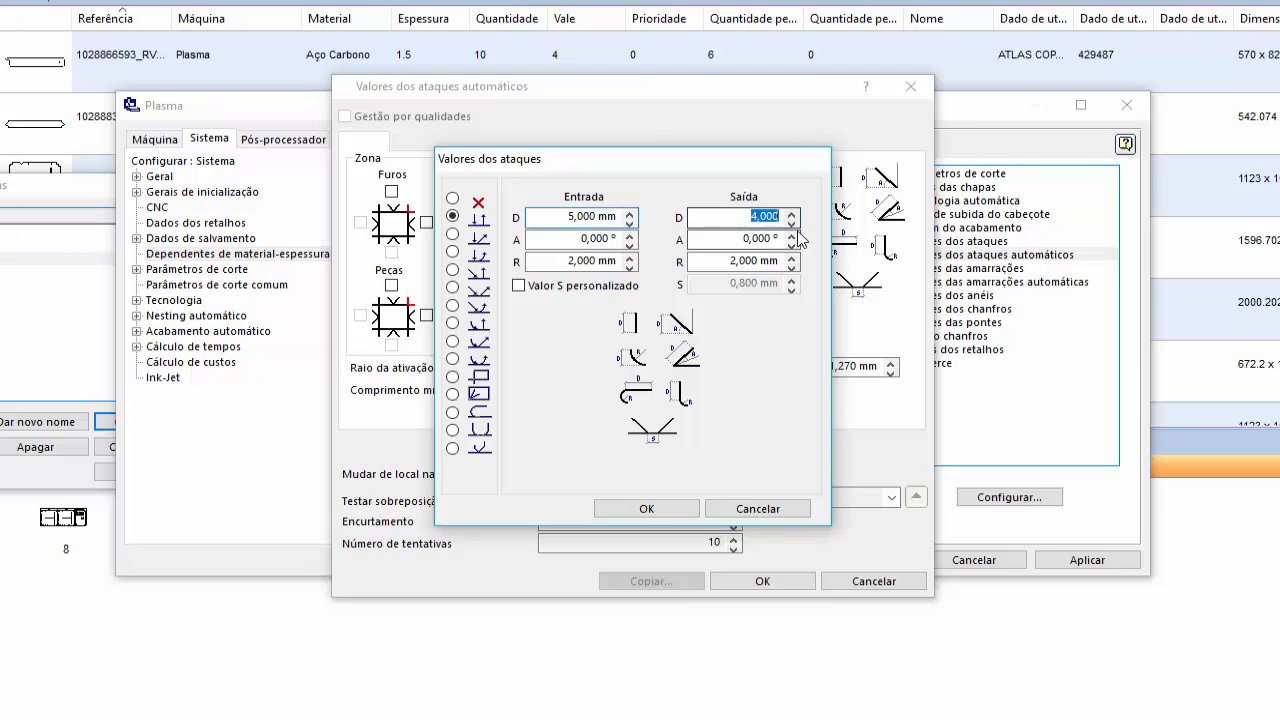
text(5)
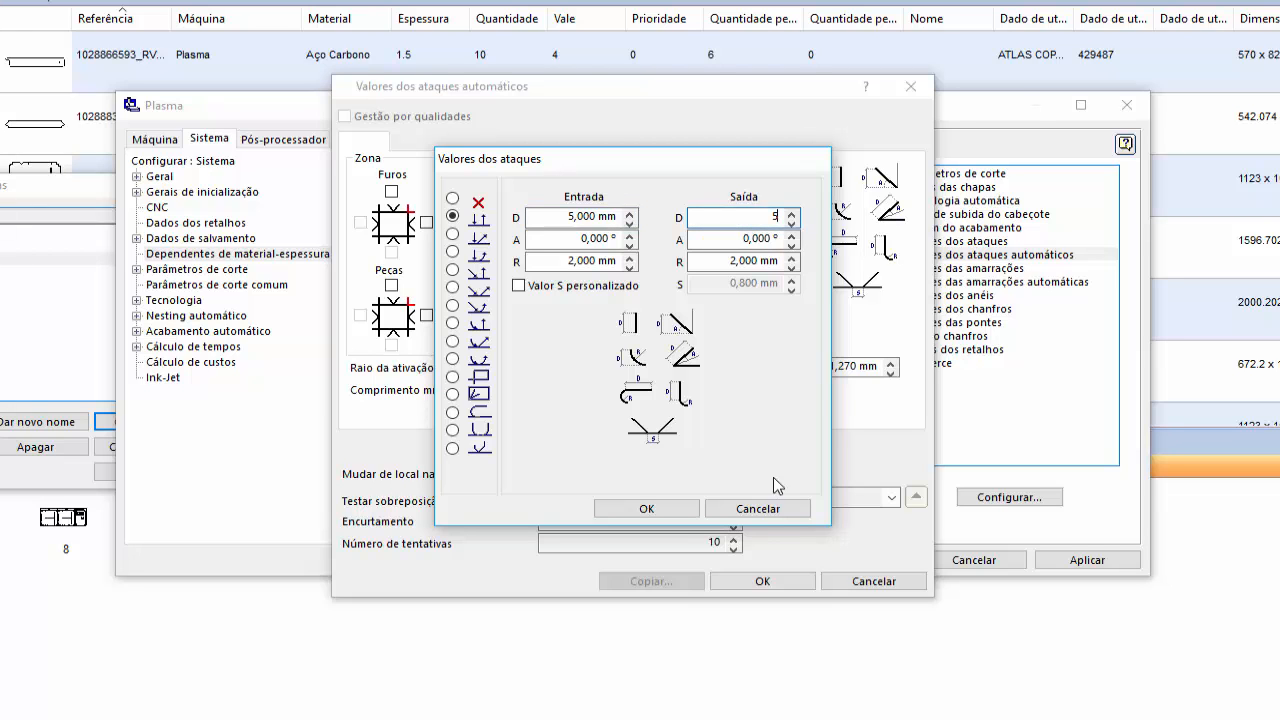
click(646, 508)
mouse_move(688, 95)
mouse_down()
mouse_move(697, 273)
mouse_move(683, 100)
mouse_up()
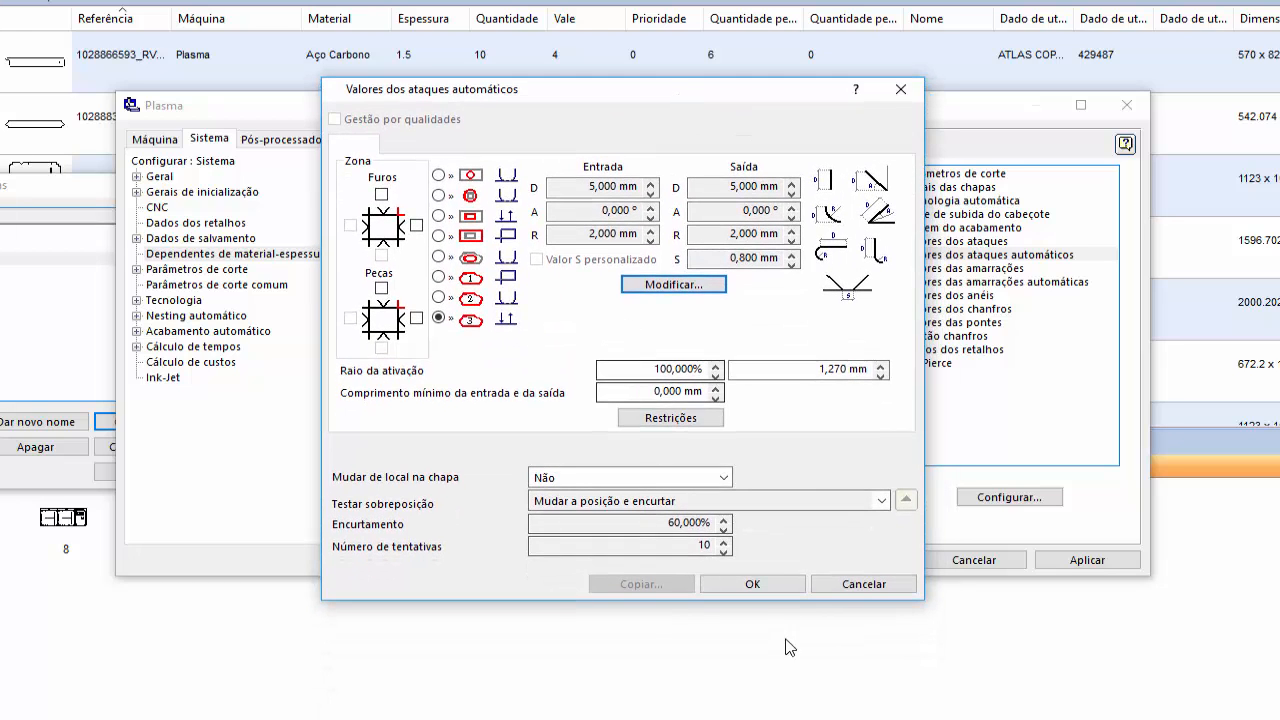
click(752, 584)
- Set the Entrada D to 5 mm in Valores das amarrações for the 5,001 to 6,000 mm range
click(988, 270)
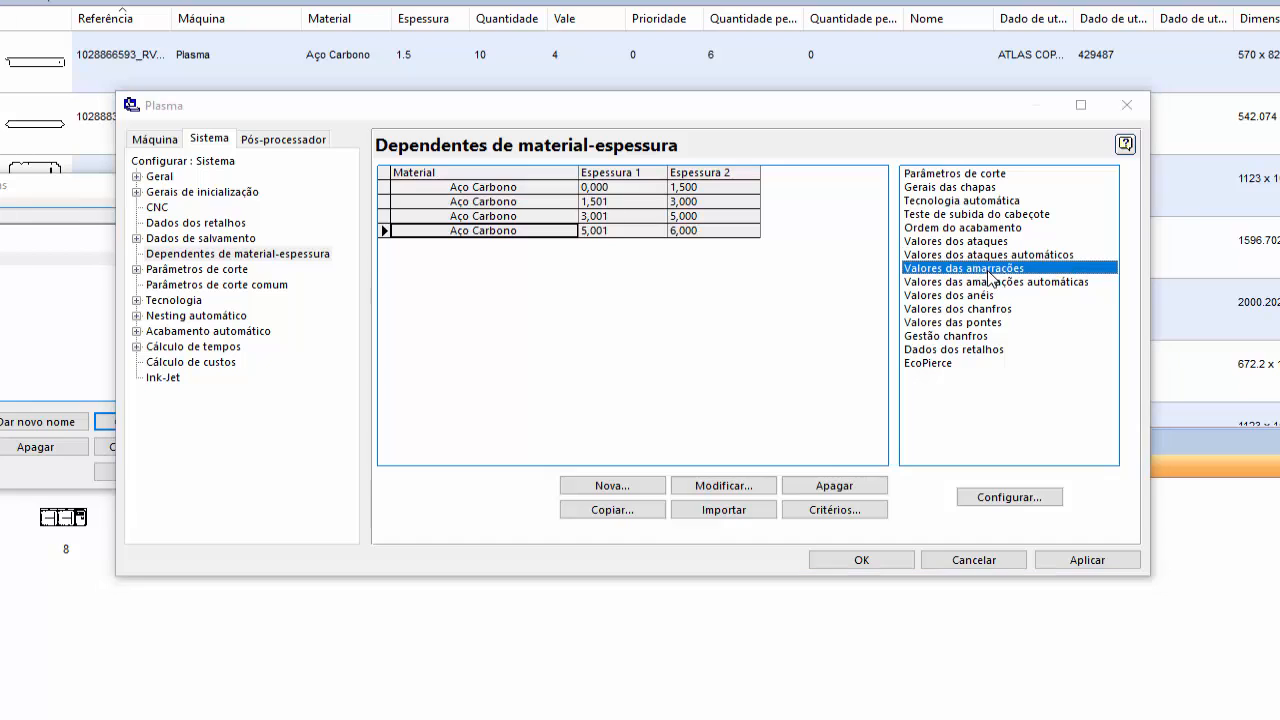
double_click(988, 270)
text(5)
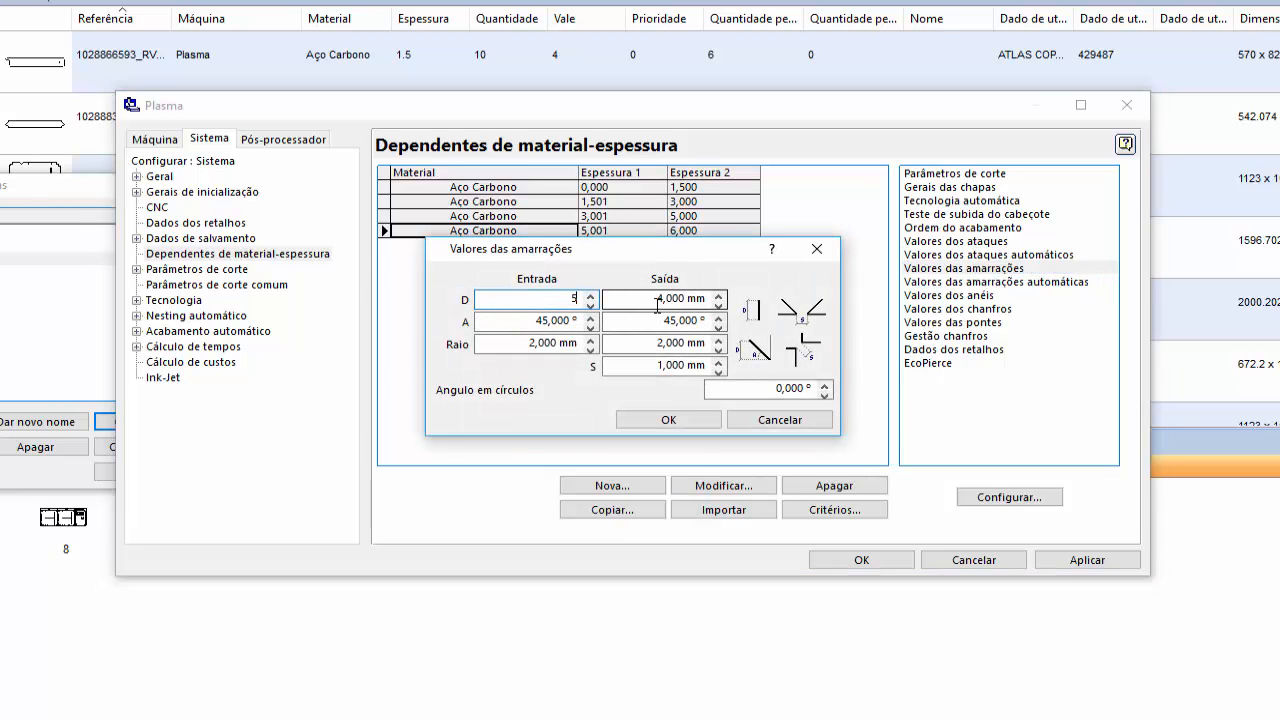
key(Tab)
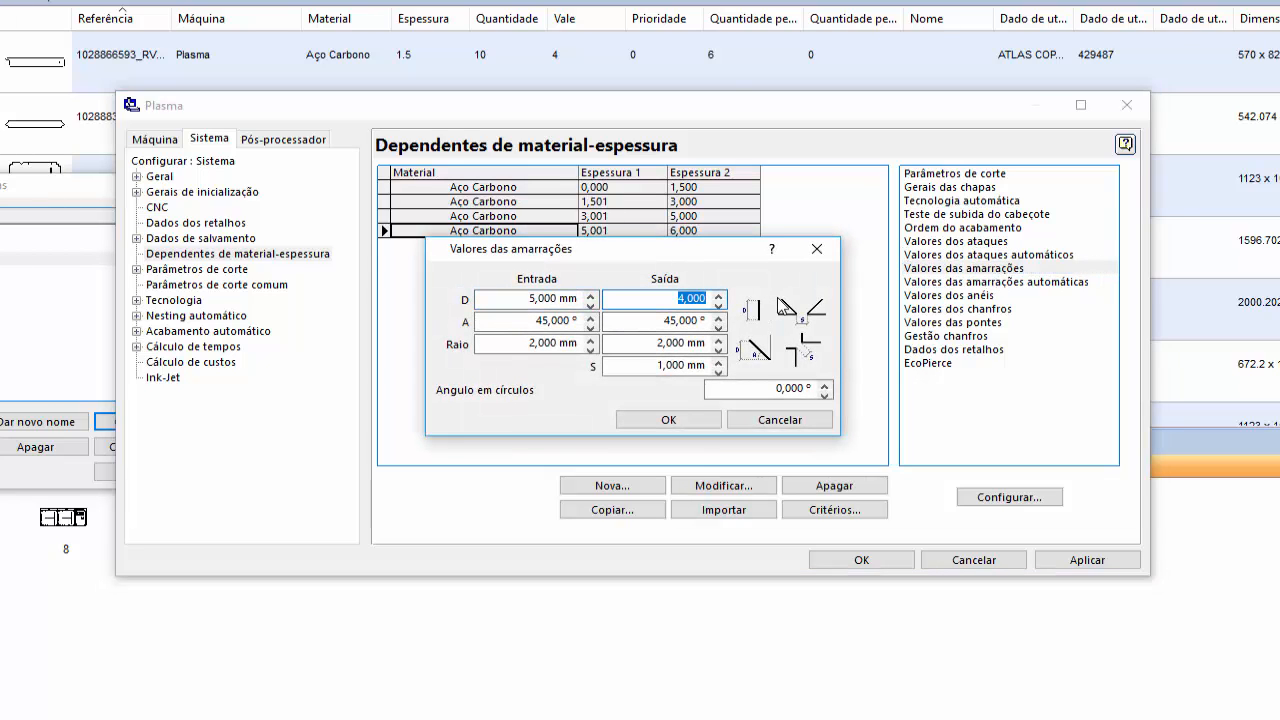
click(668, 420)
- Set the automatic amarrações D to 5 mm for Entrada and 3 mm for Saída
click(986, 283)
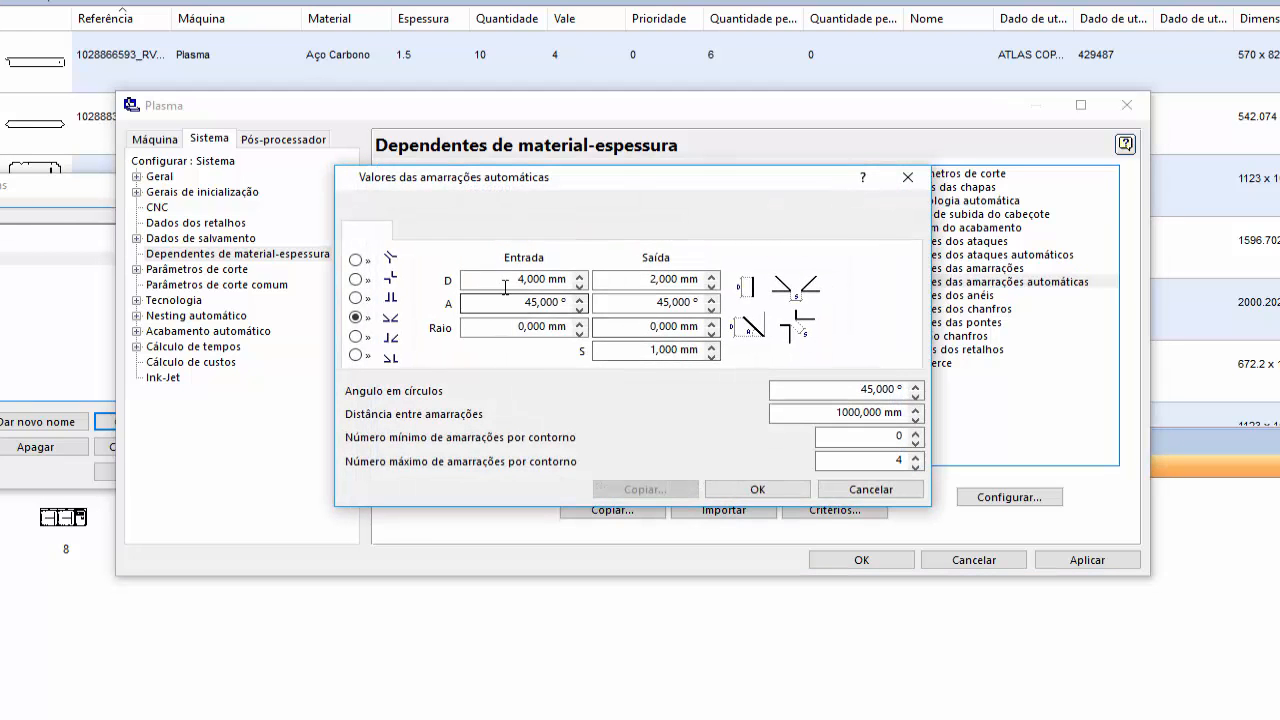
click(514, 281)
text(5)
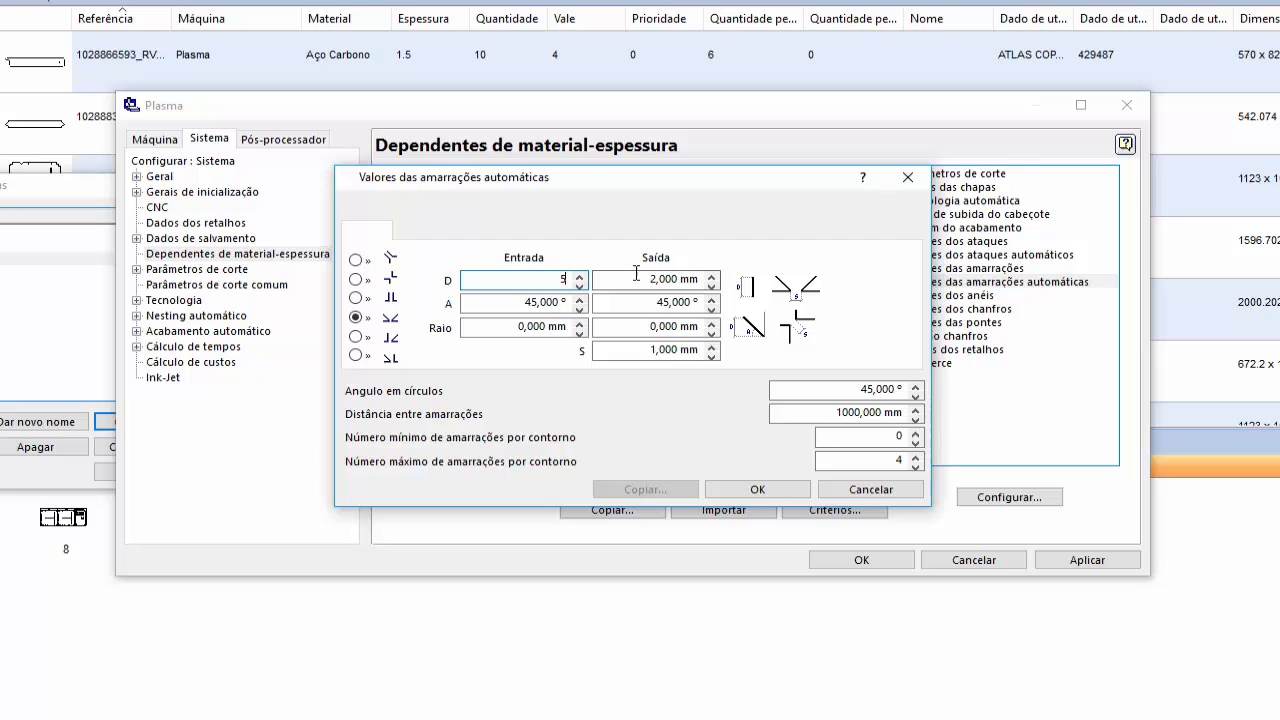
key(Tab)
text(3)
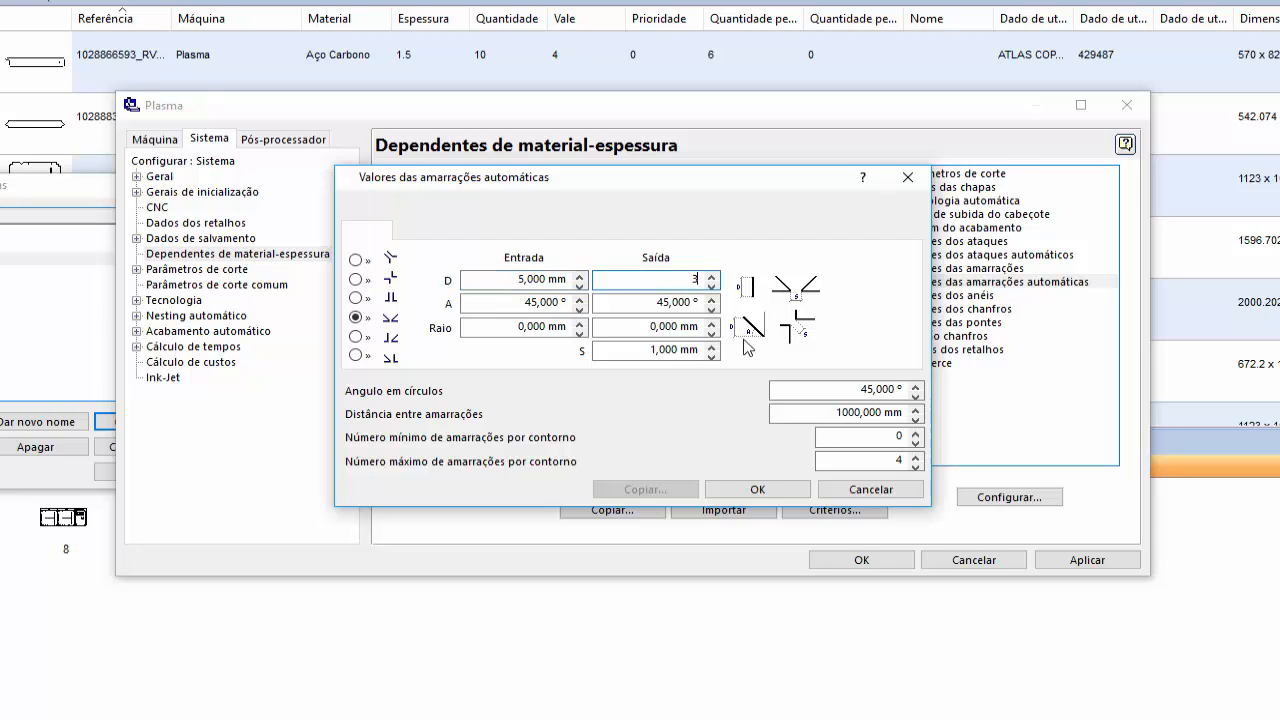
click(757, 489)
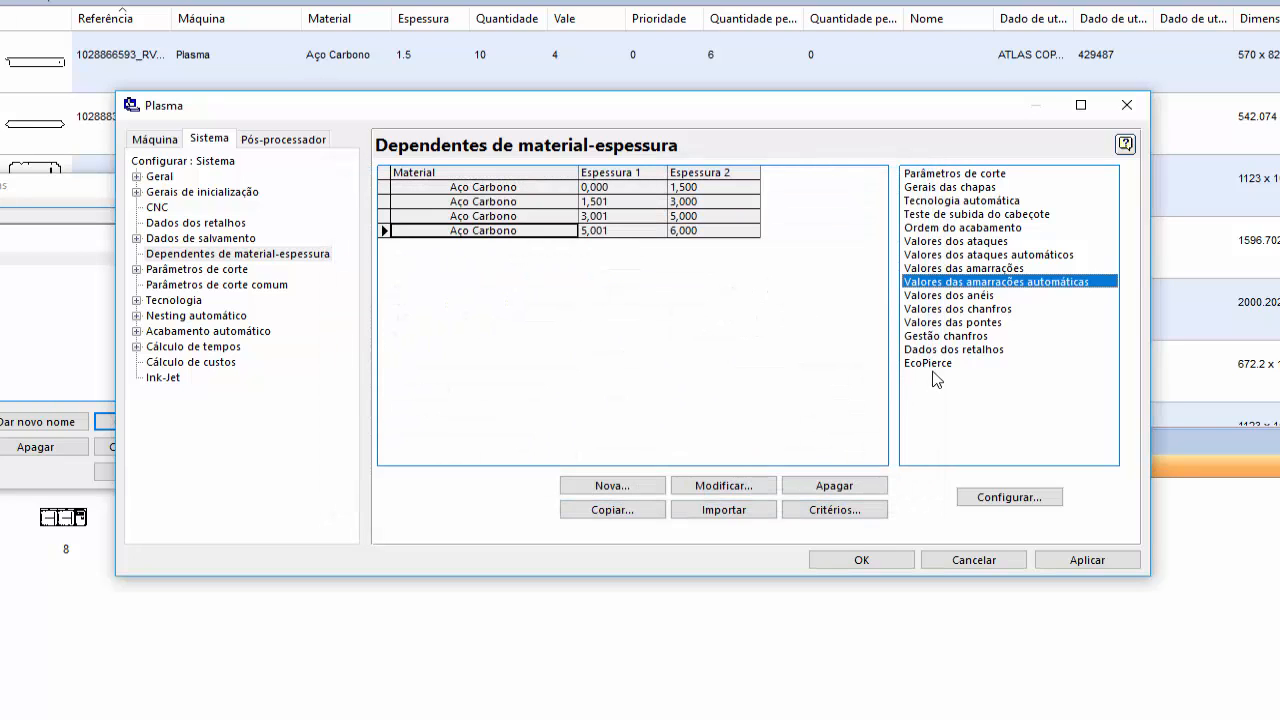
- Set the ring radius r to 4 in Valores dos anéis for the 5,001 to 6,000 mm range
click(986, 297)
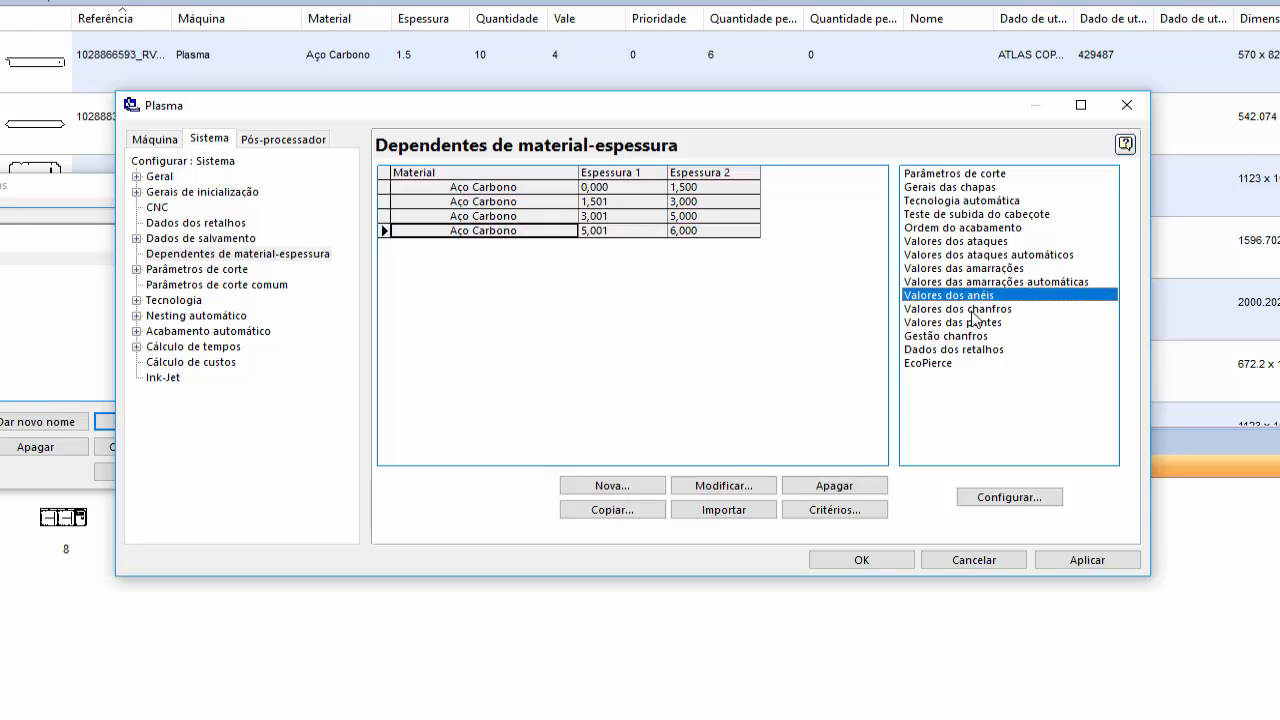
double_click(988, 297)
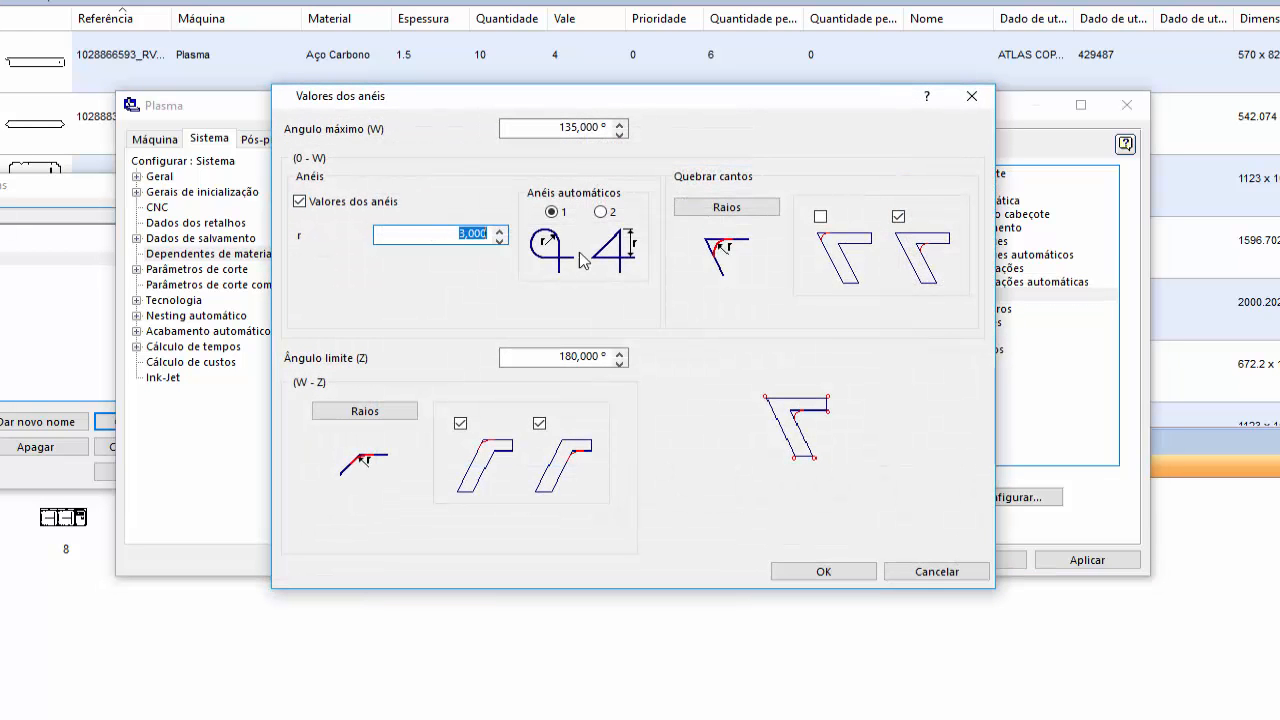
drag(616, 110, 631, 267)
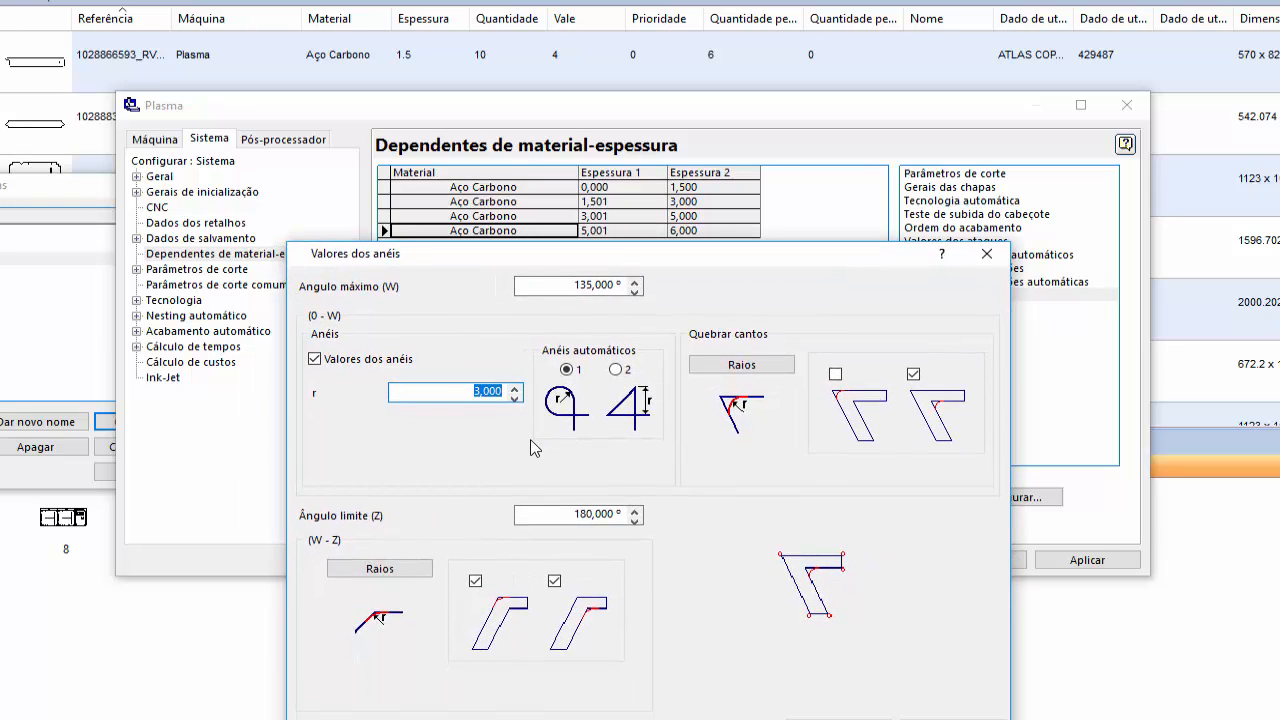
text(4)
key(Return)
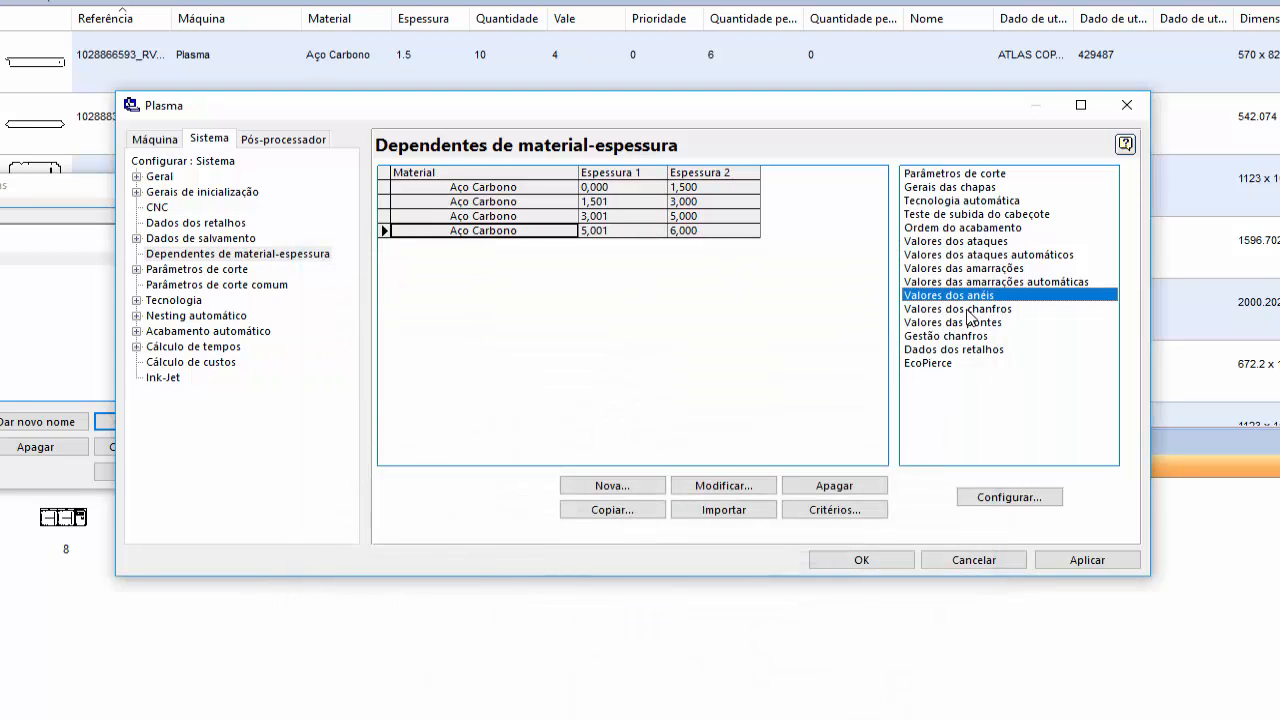
- Copy the last Aço Carbono range as a new one with Espessura 1 of 6,001 mm and Espessura 2 of 8 mm
click(967, 310)
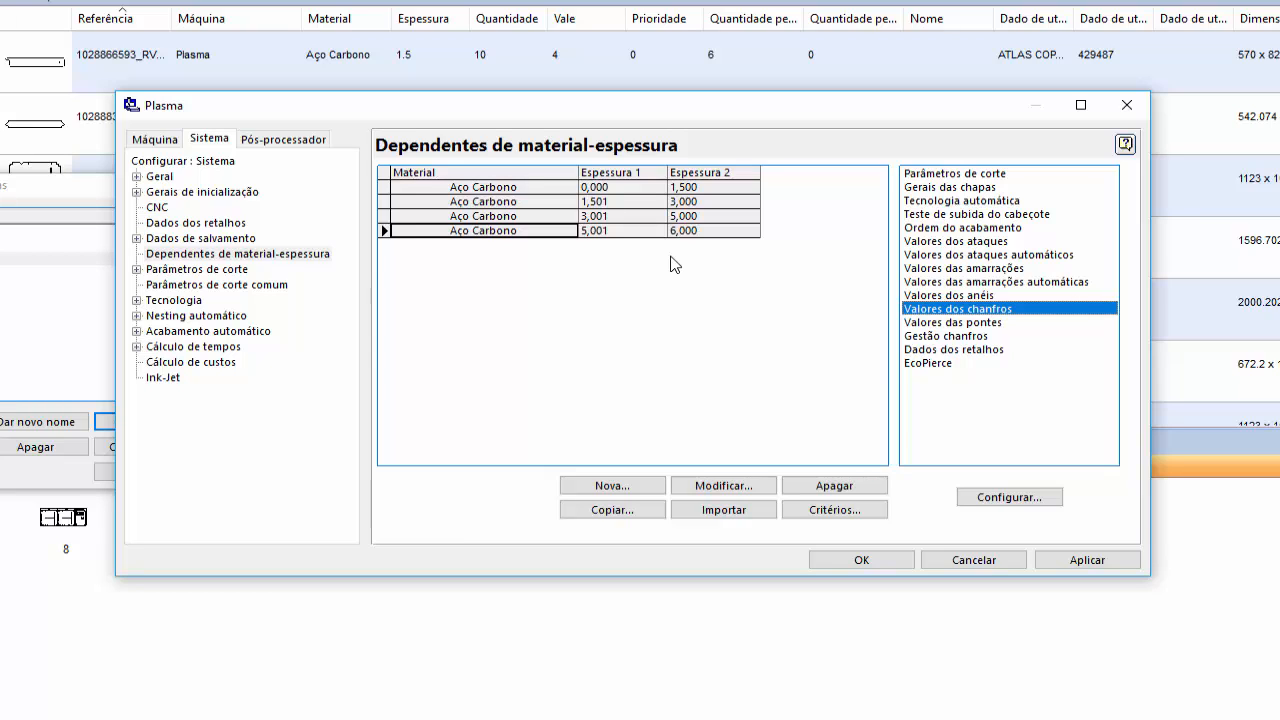
click(640, 512)
click(550, 250)
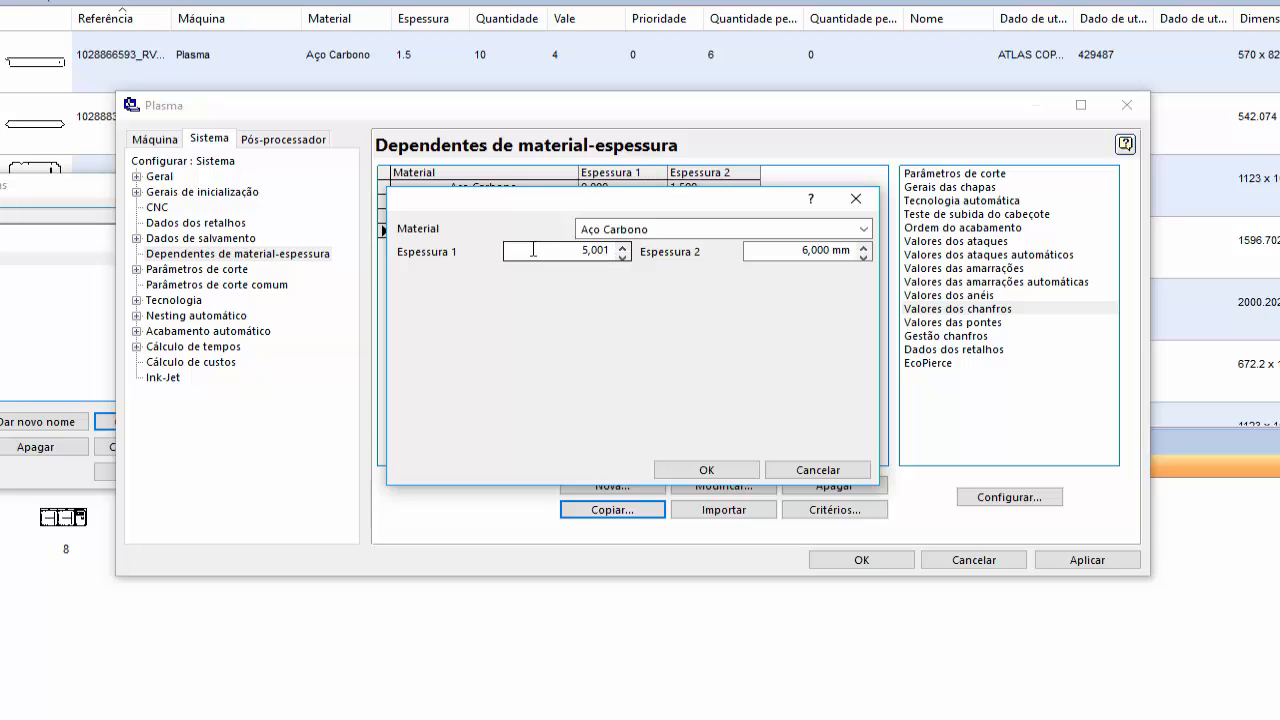
drag(667, 208, 653, 268)
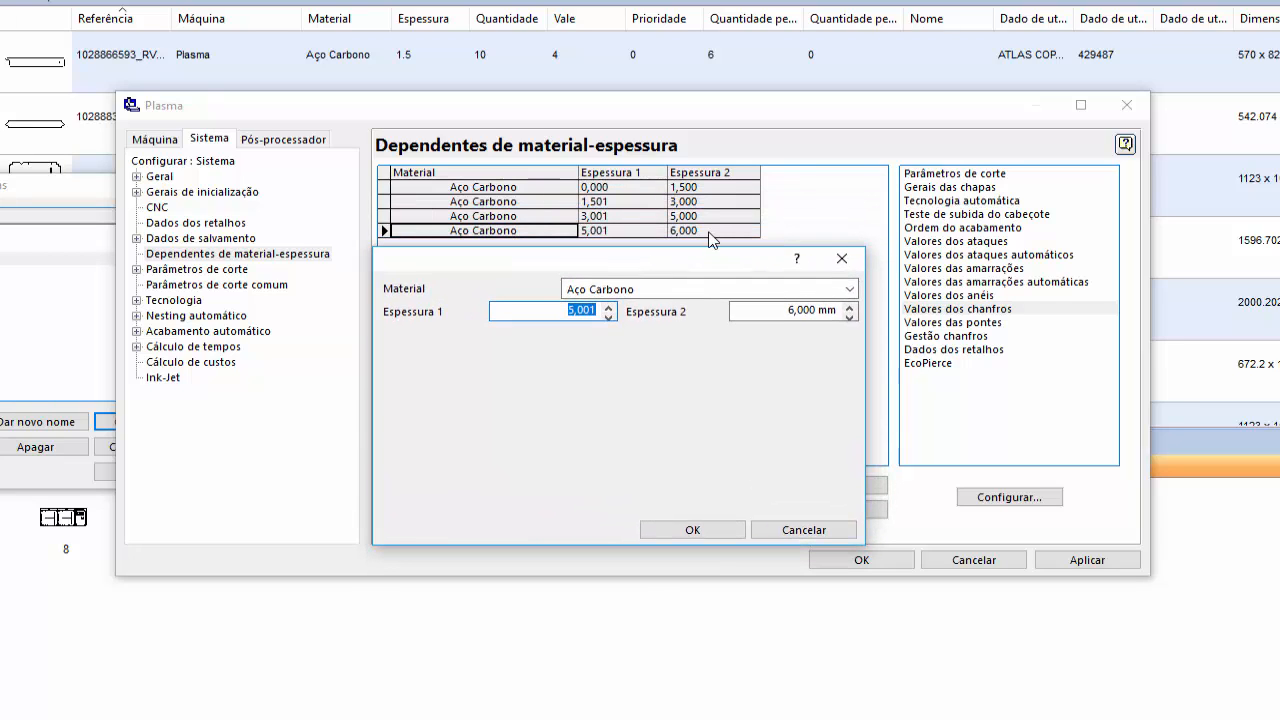
text(6,001)
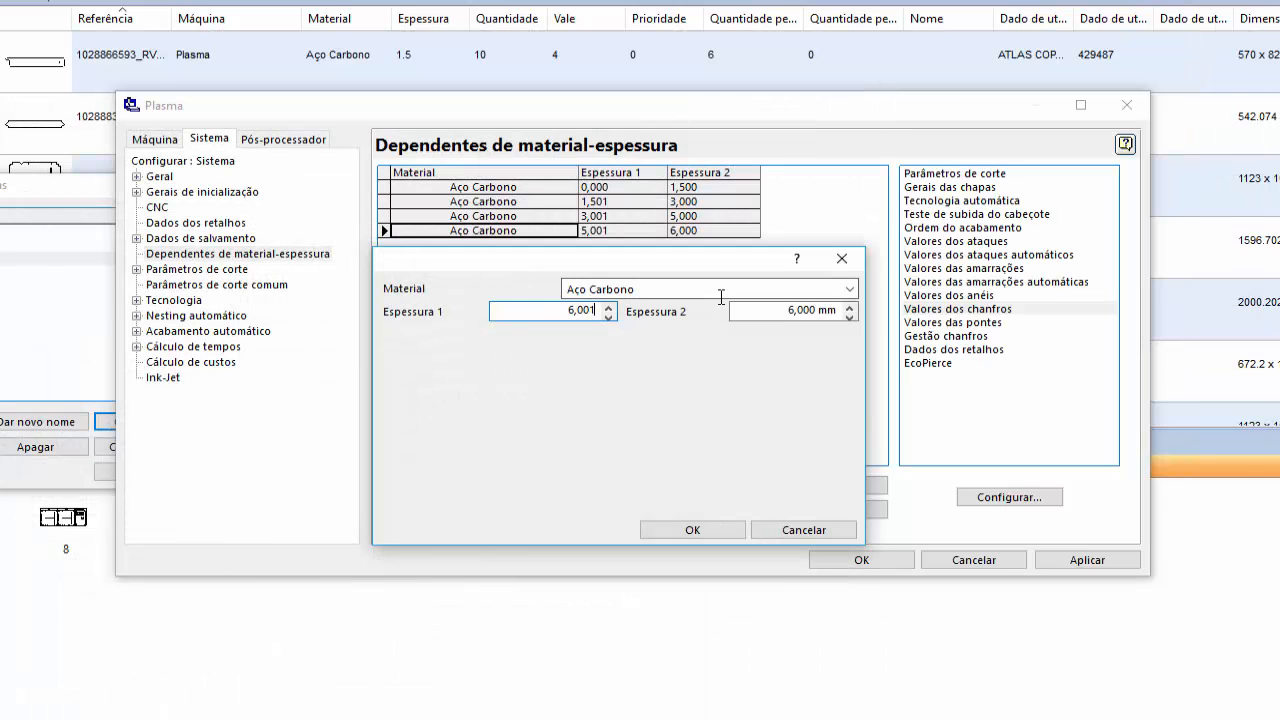
key(Tab)
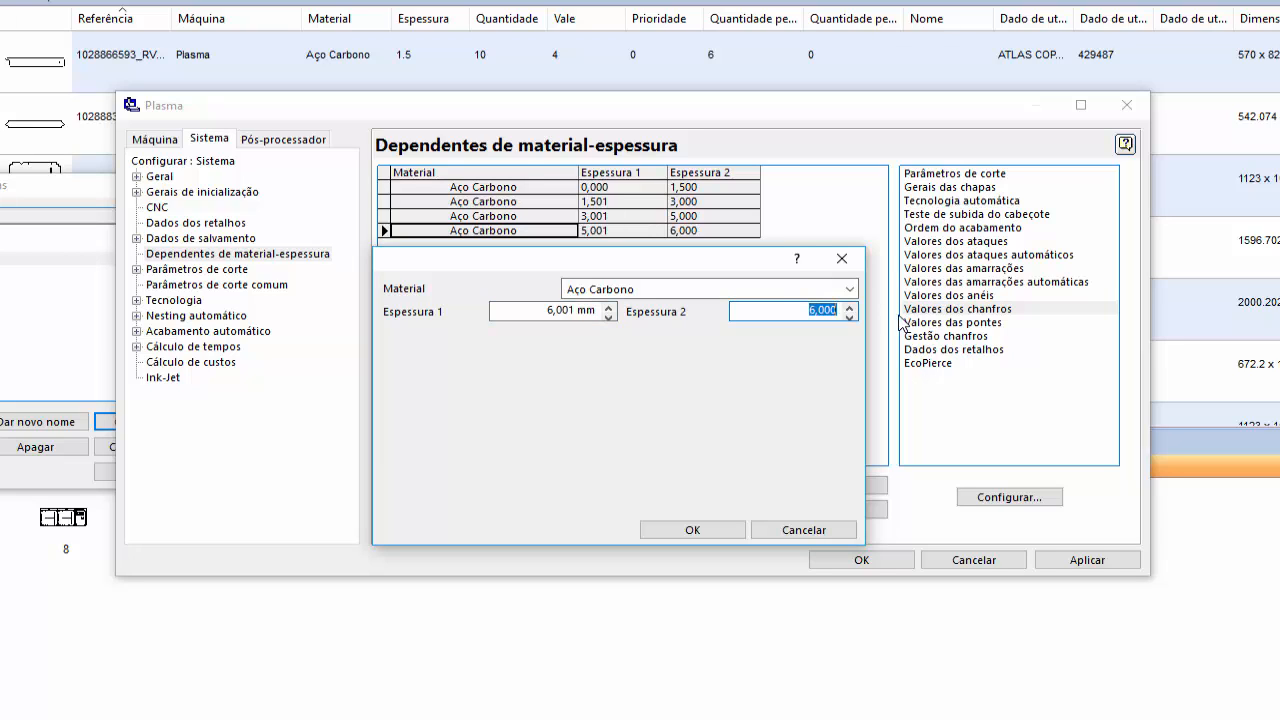
text(8)
drag(800, 316, 870, 315)
click(692, 529)
- Enter 2,54/2 as the Raio do cortador in the cutting parameters of the 6,001 to 8,000 mm range and accept them
double_click(955, 174)
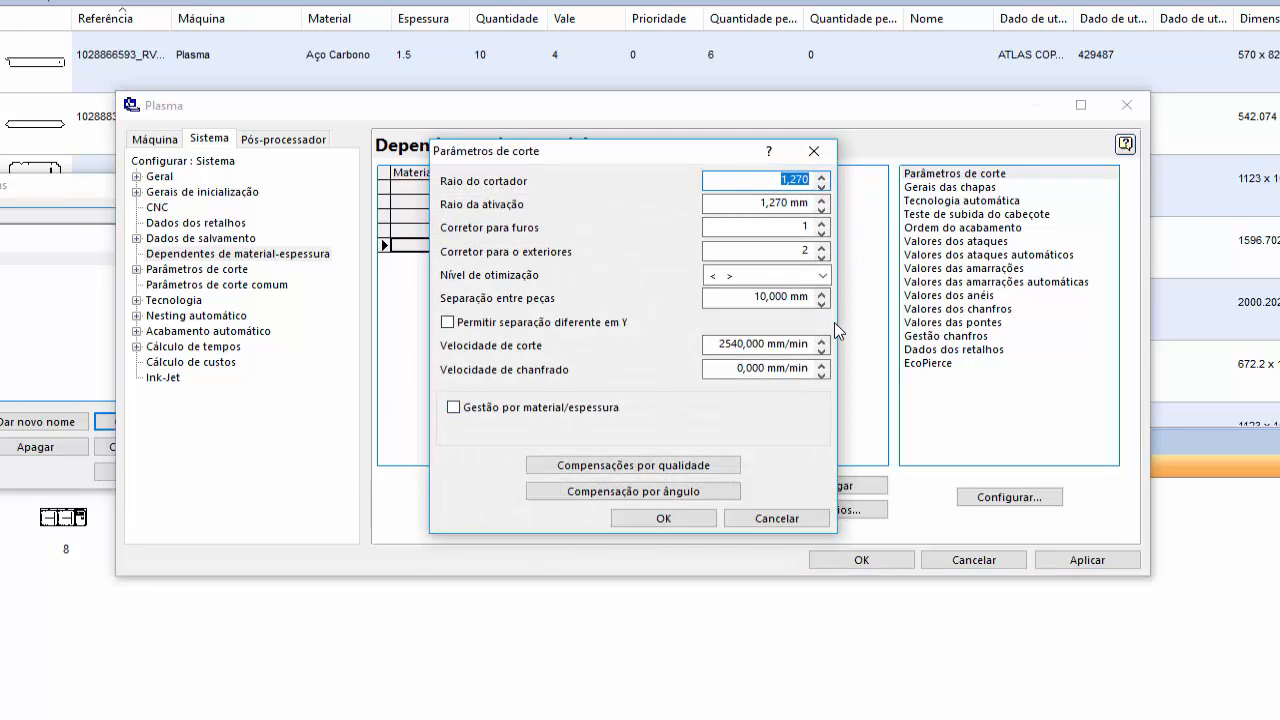
text(2,54/2)
key(Tab)
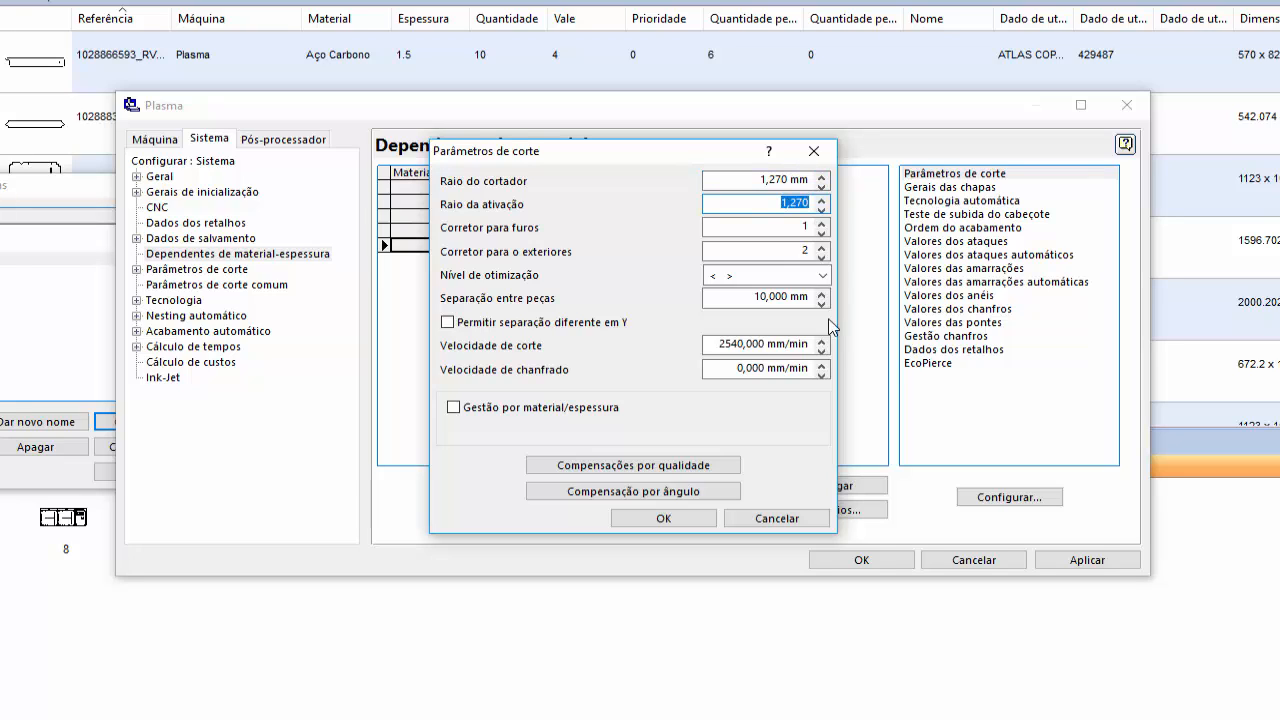
click(749, 179)
click(762, 297)
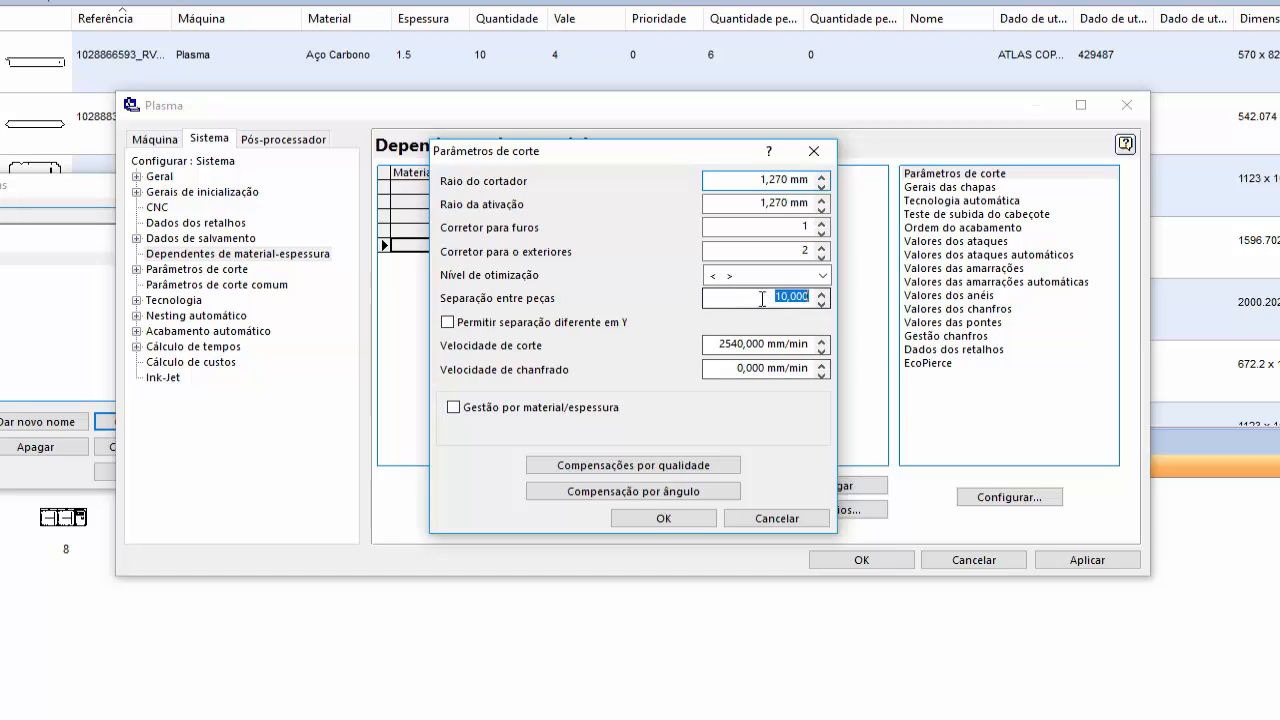
click(663, 518)
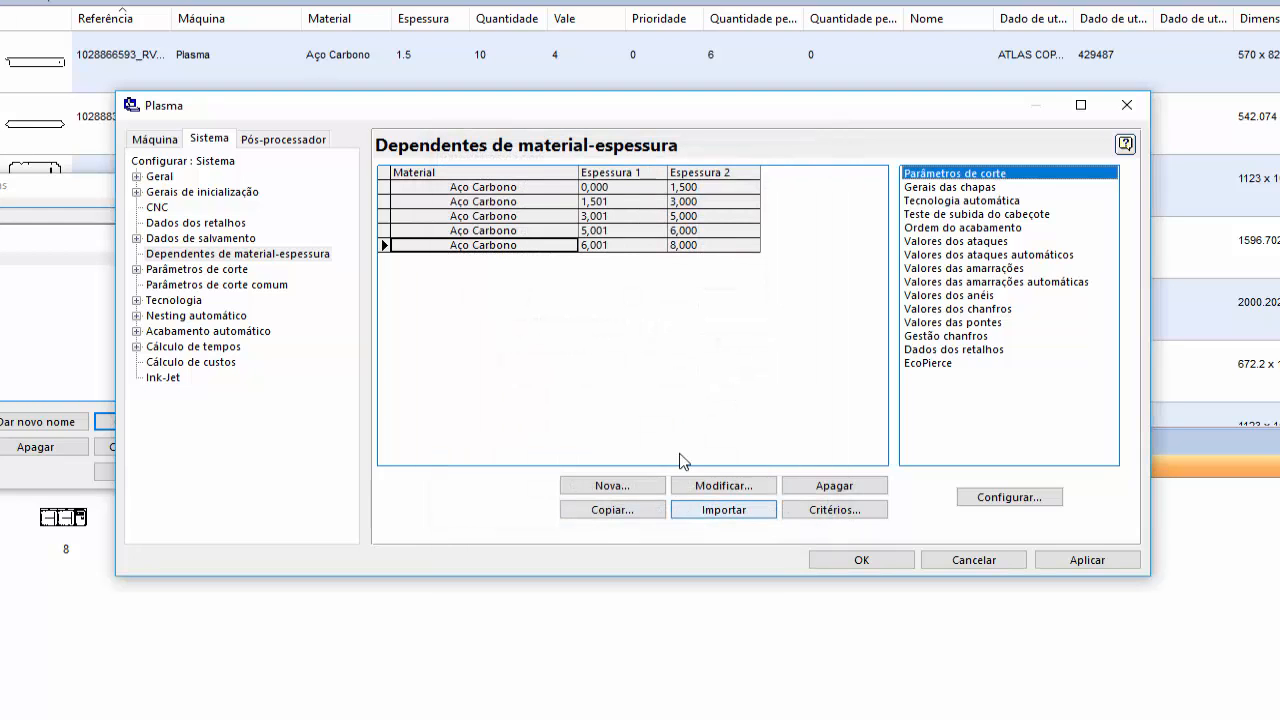
- Delete the Aço Carbono range from 6,001 to 8,000 mm
click(728, 245)
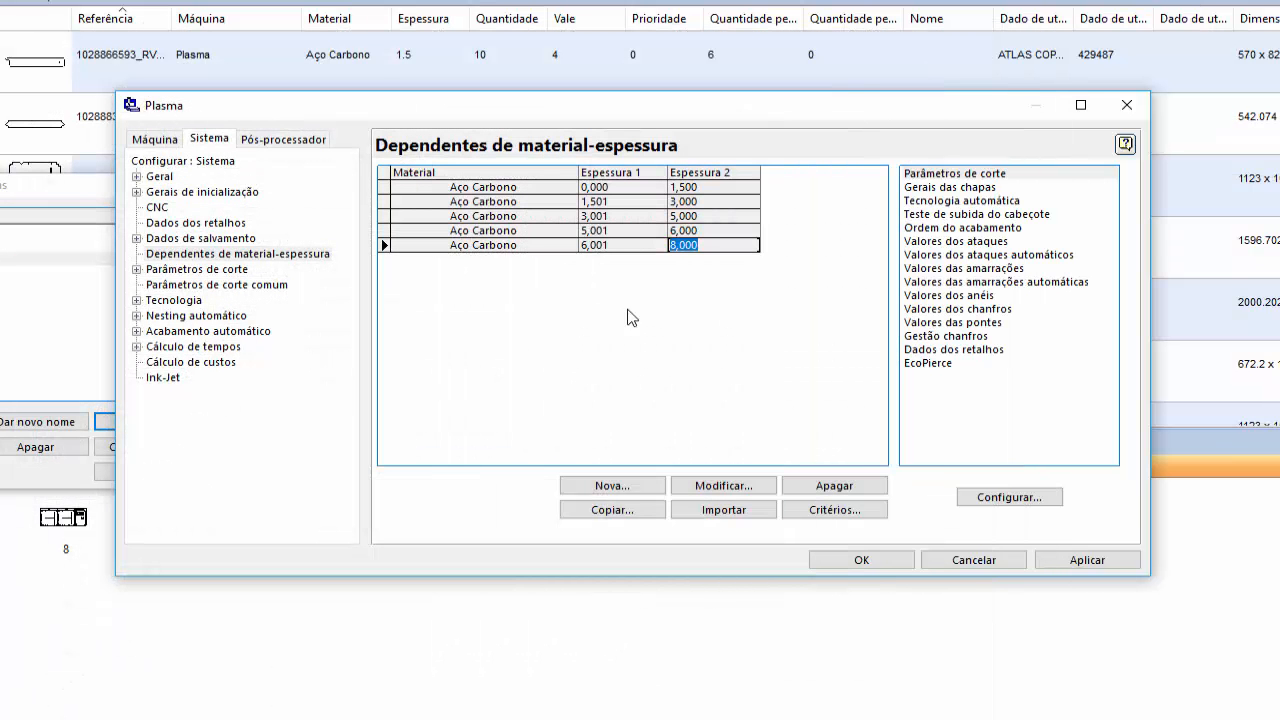
click(833, 487)
click(833, 487)
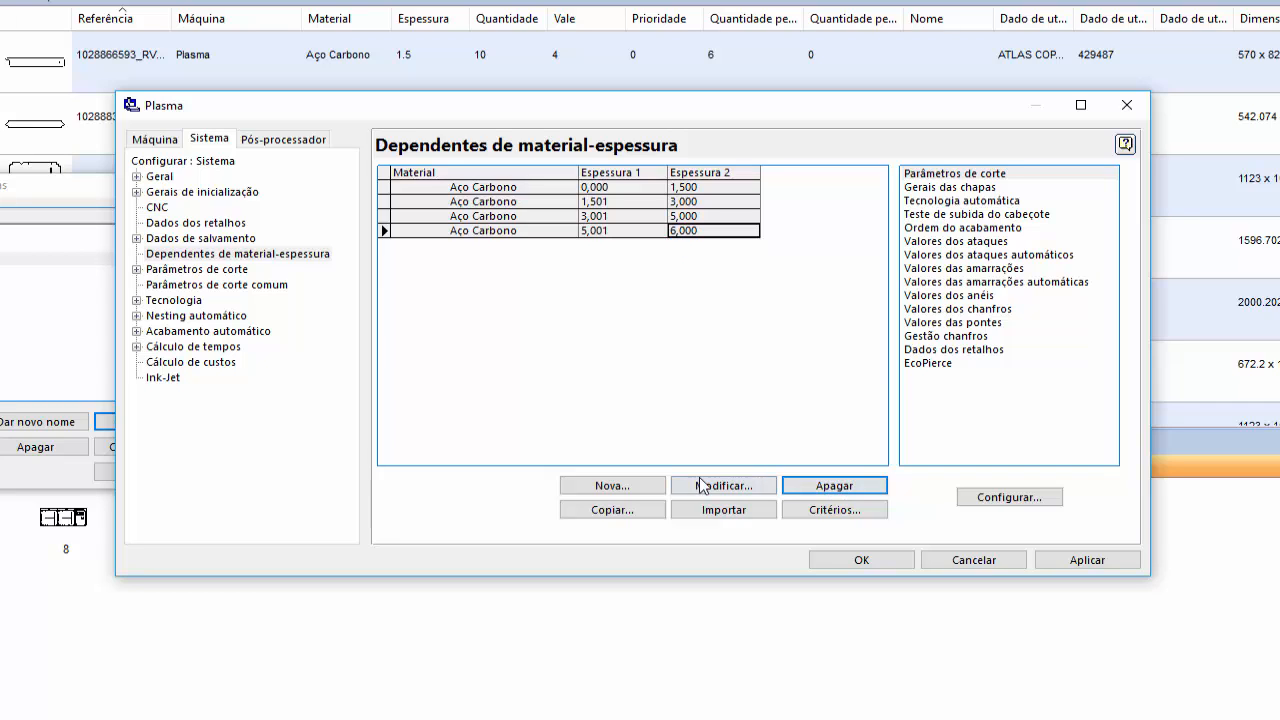
- Set Espessura 2 of the Aço Carbono range starting at 5,001 mm to 10 mm
click(705, 486)
click(766, 257)
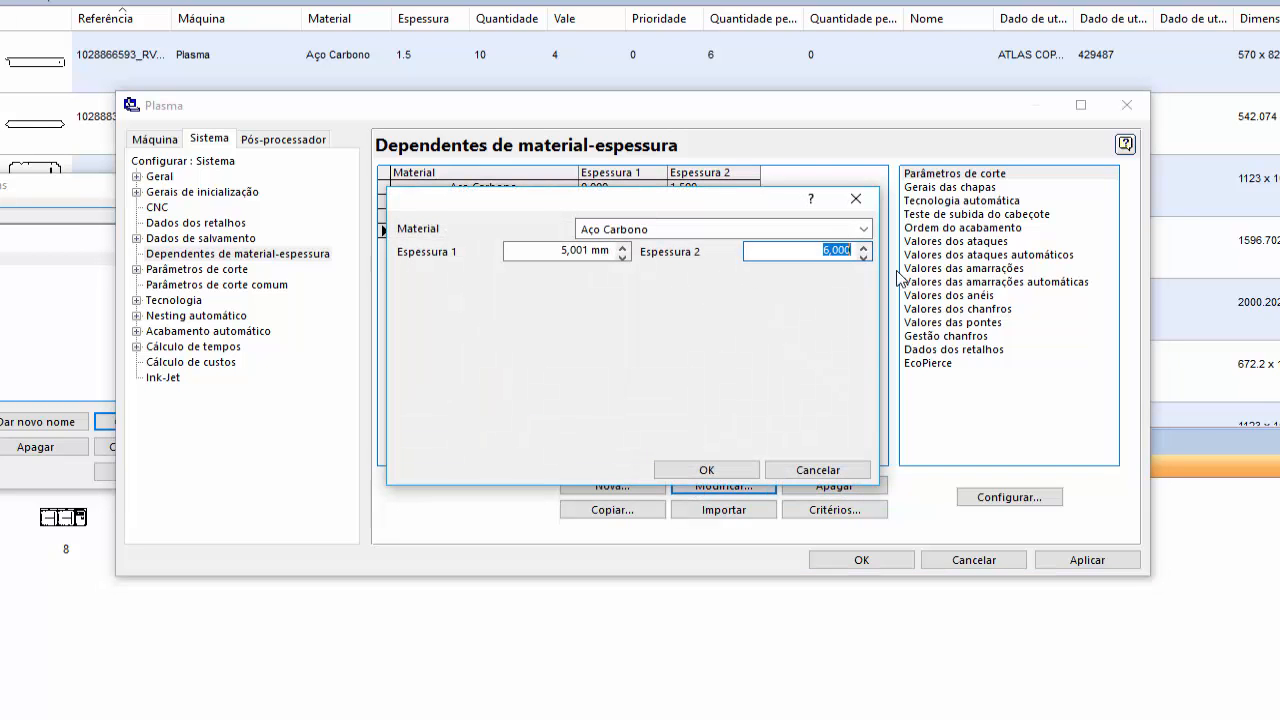
text(10)
click(726, 470)
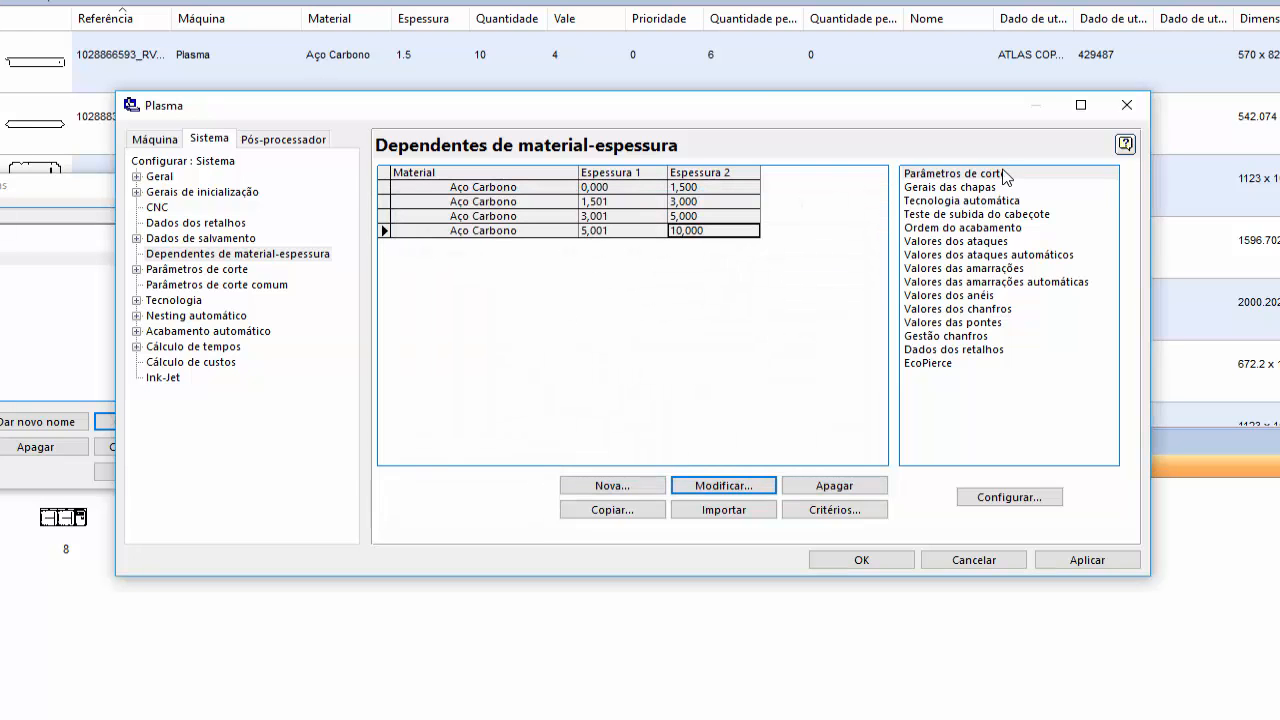
- Review the Parâmetros de corte and Tecnologia automática settings of the last Aço Carbono range without changing them
double_click(932, 175)
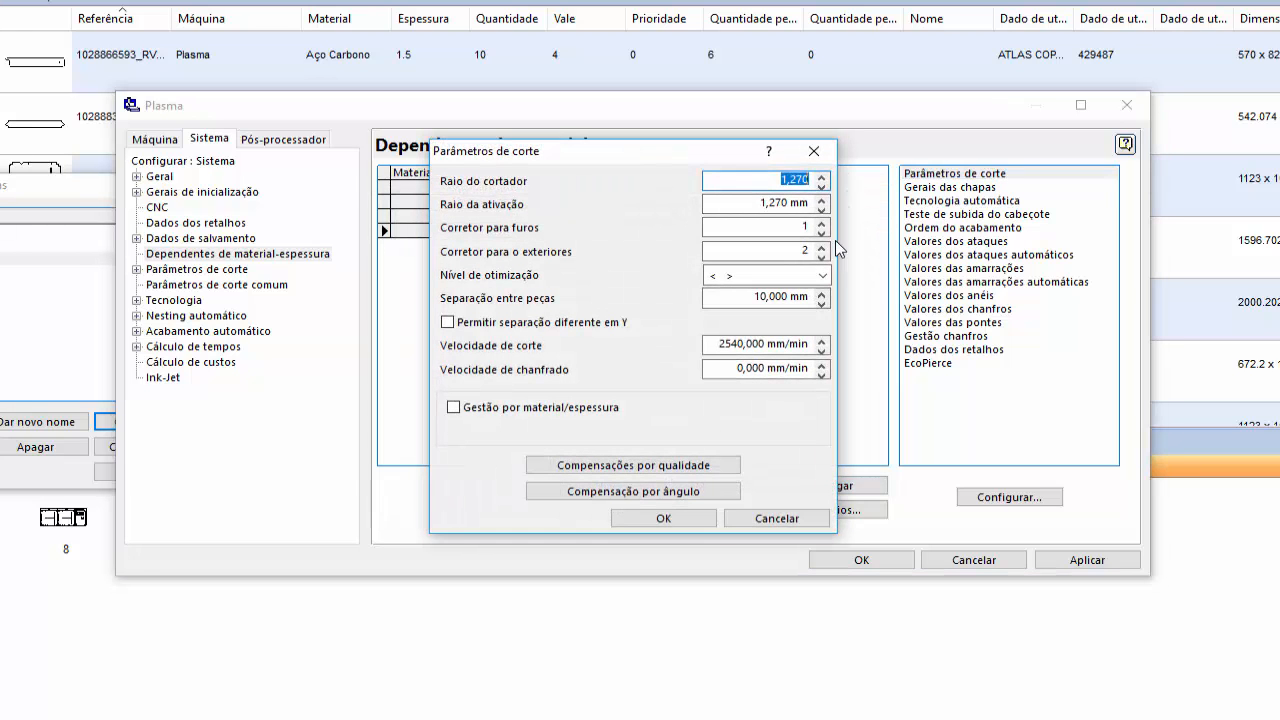
click(815, 152)
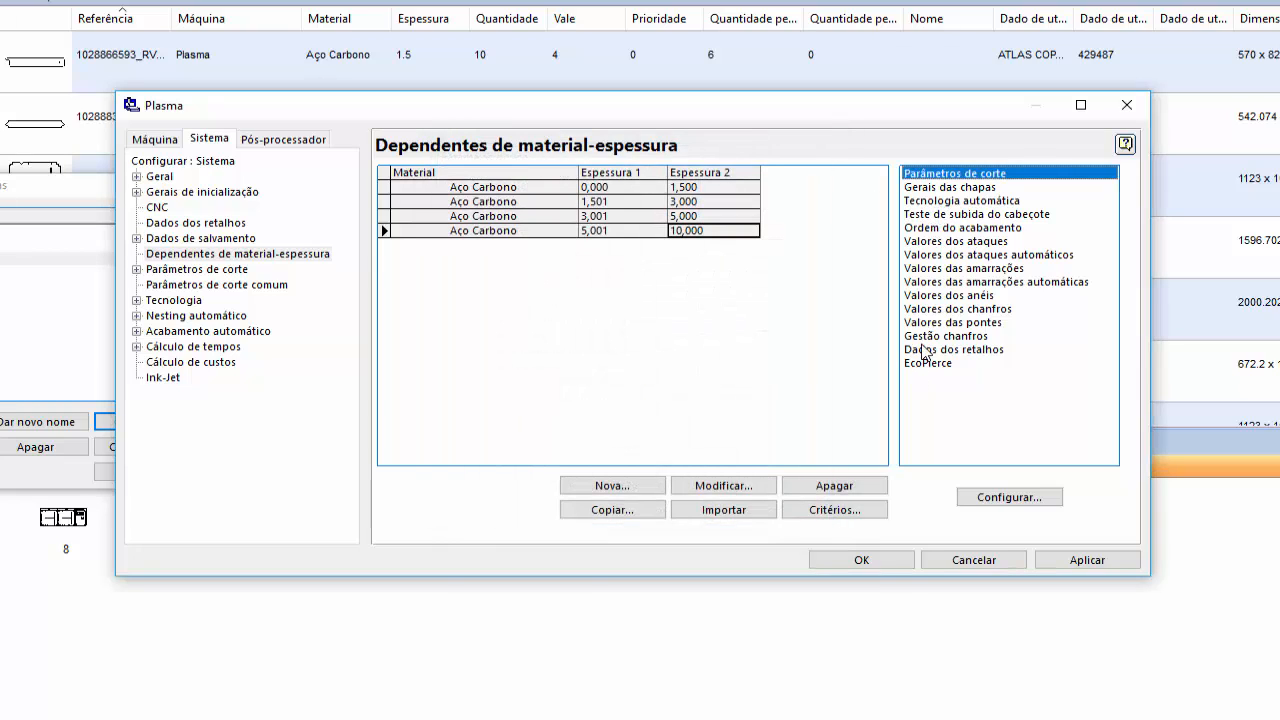
double_click(948, 201)
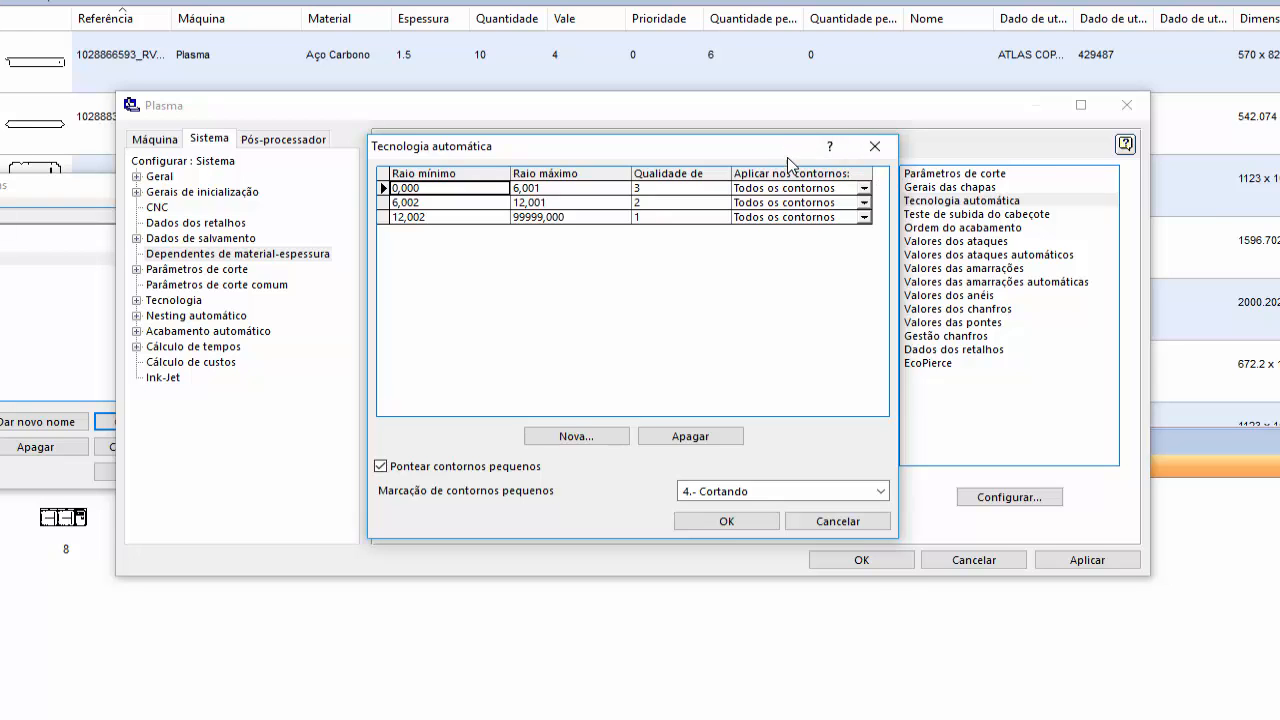
drag(787, 157, 786, 253)
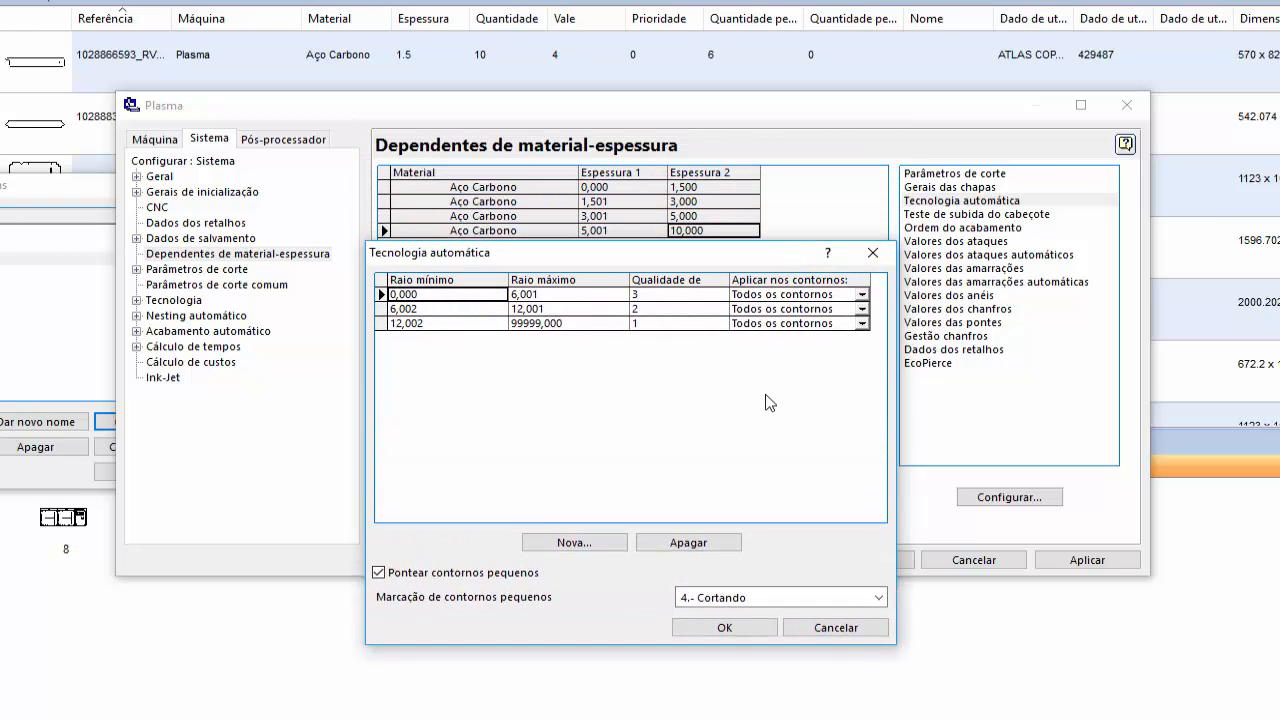
click(872, 253)
- Set Espessura 2 of the Aço Carbono range starting at 5,001 mm to 6 mm
click(718, 486)
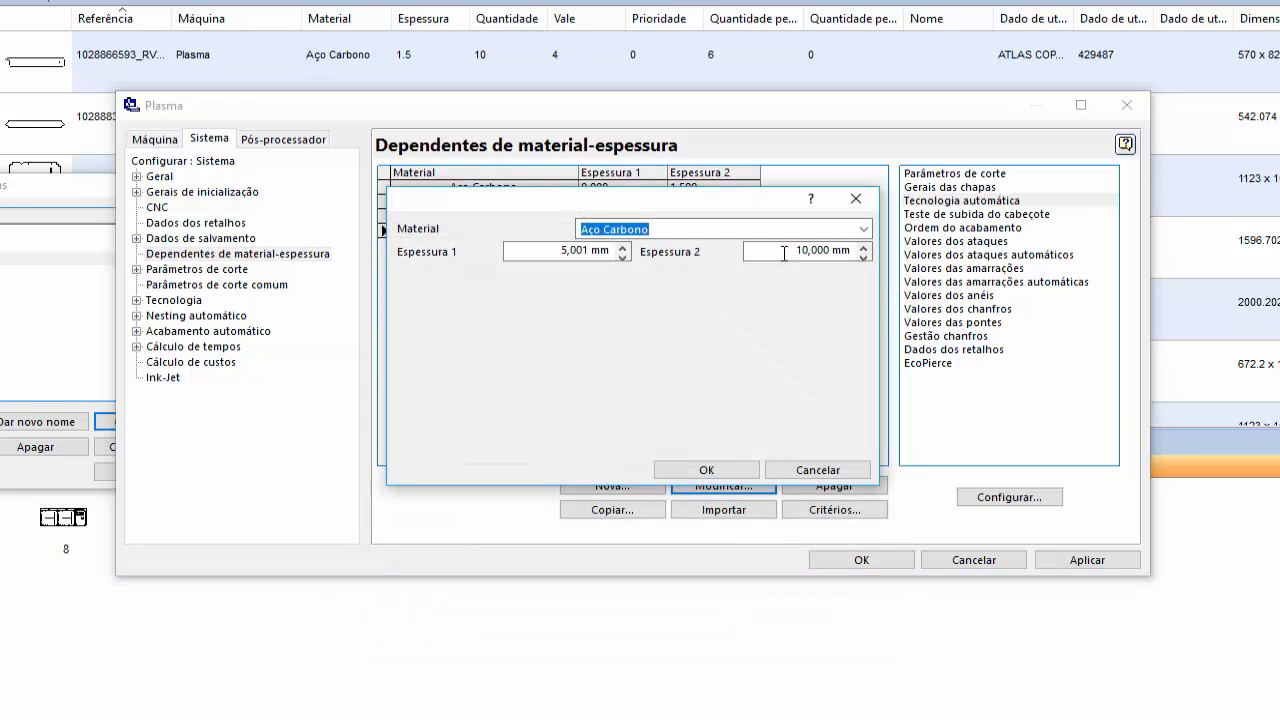
double_click(784, 252)
text(6)
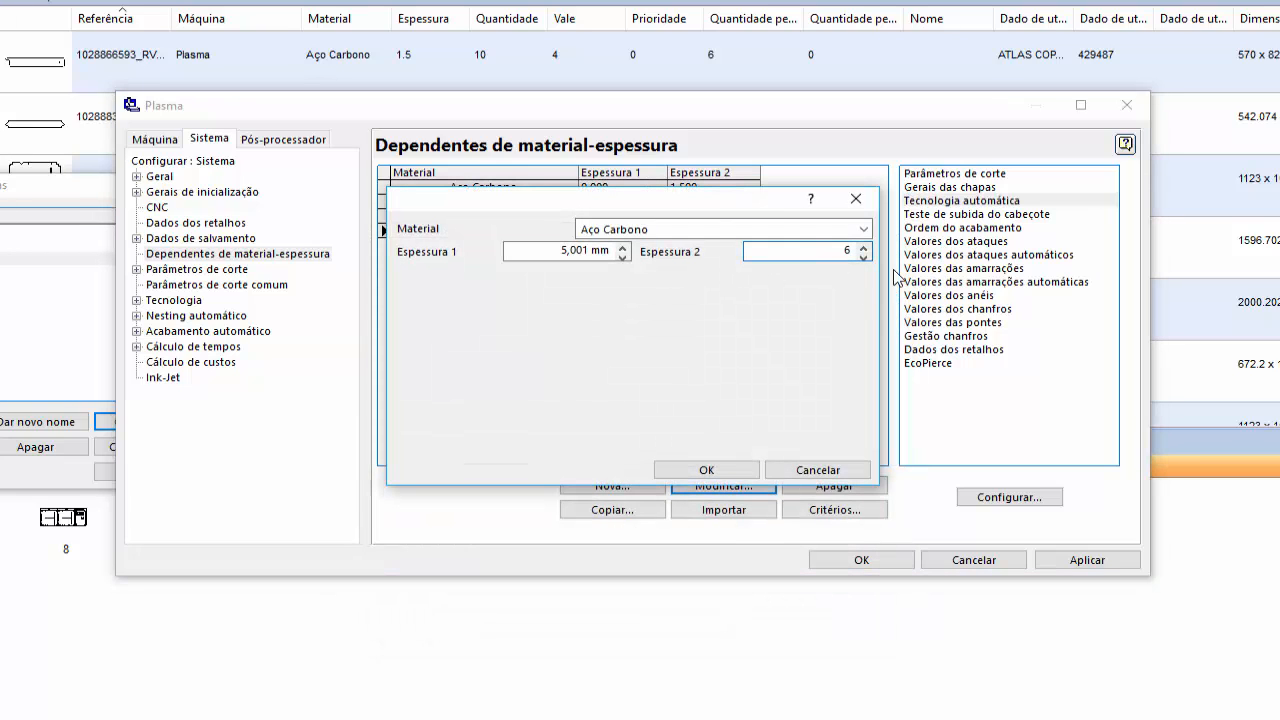
click(735, 465)
- Copy the last Aço Carbono range as a new range with Espessura 1 of 6,001 mm and Espessura 2 of 8 mm
click(640, 512)
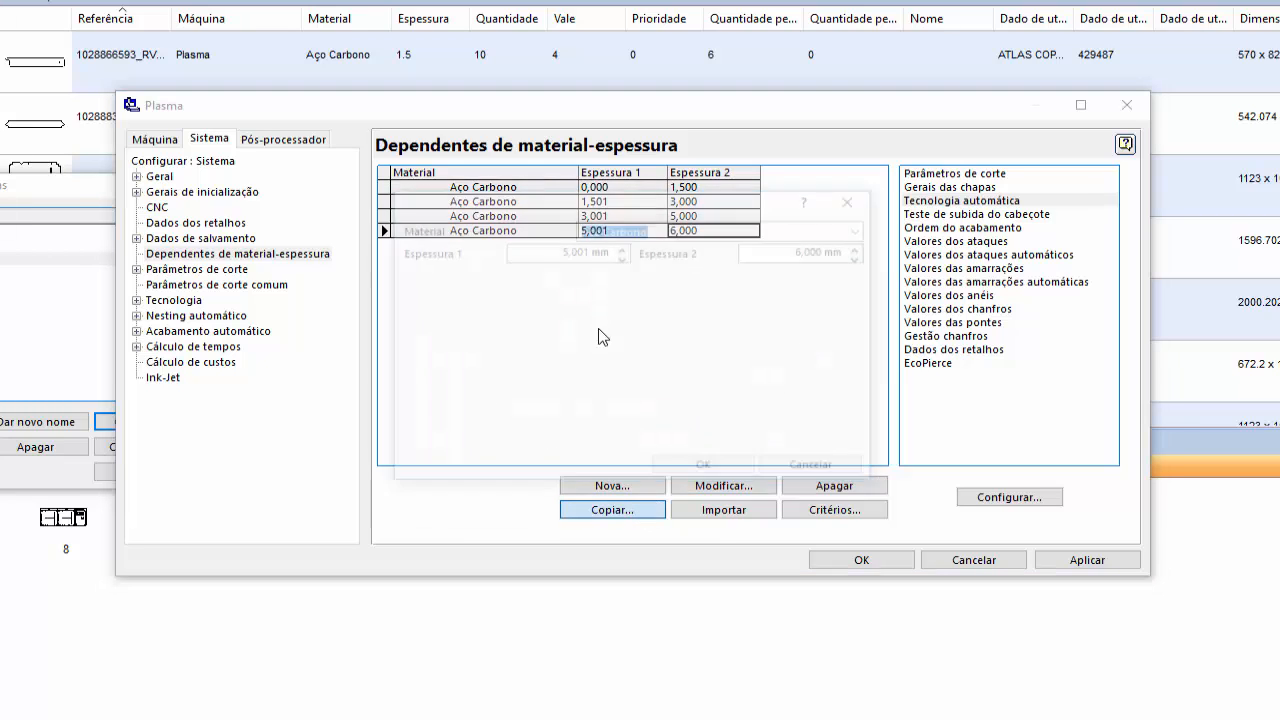
drag(651, 201, 633, 267)
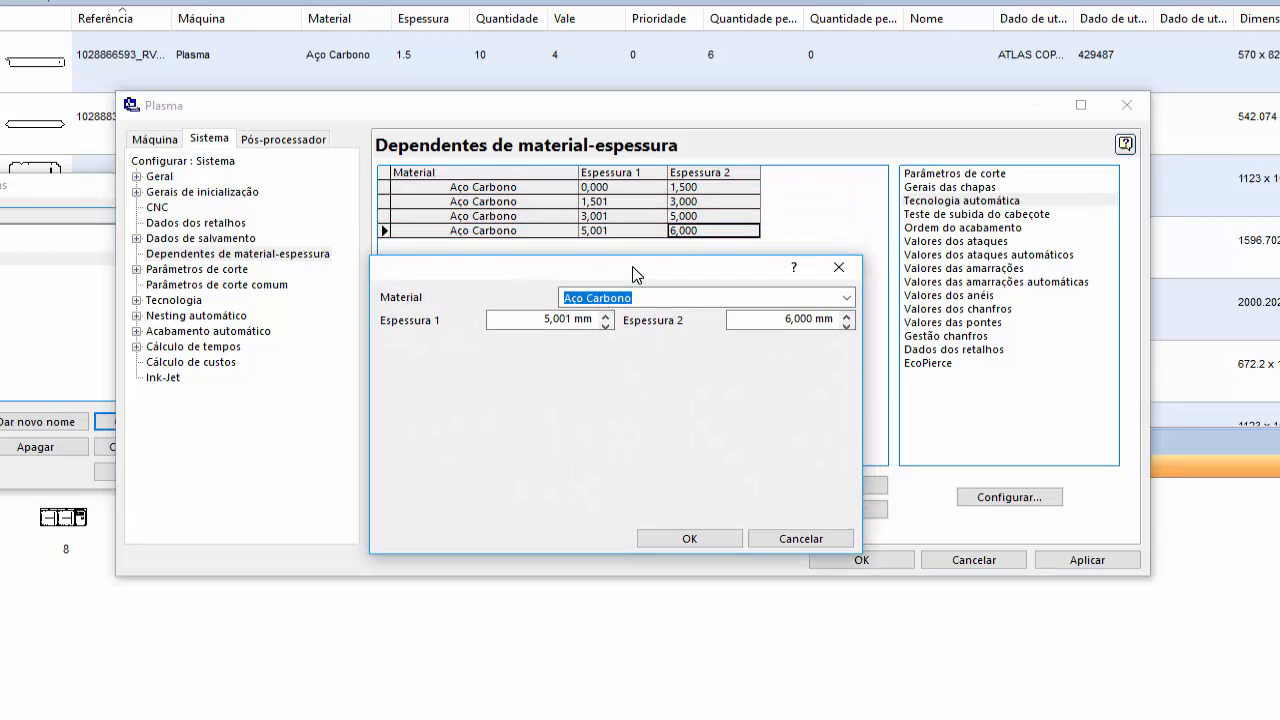
click(530, 321)
text(6,001)
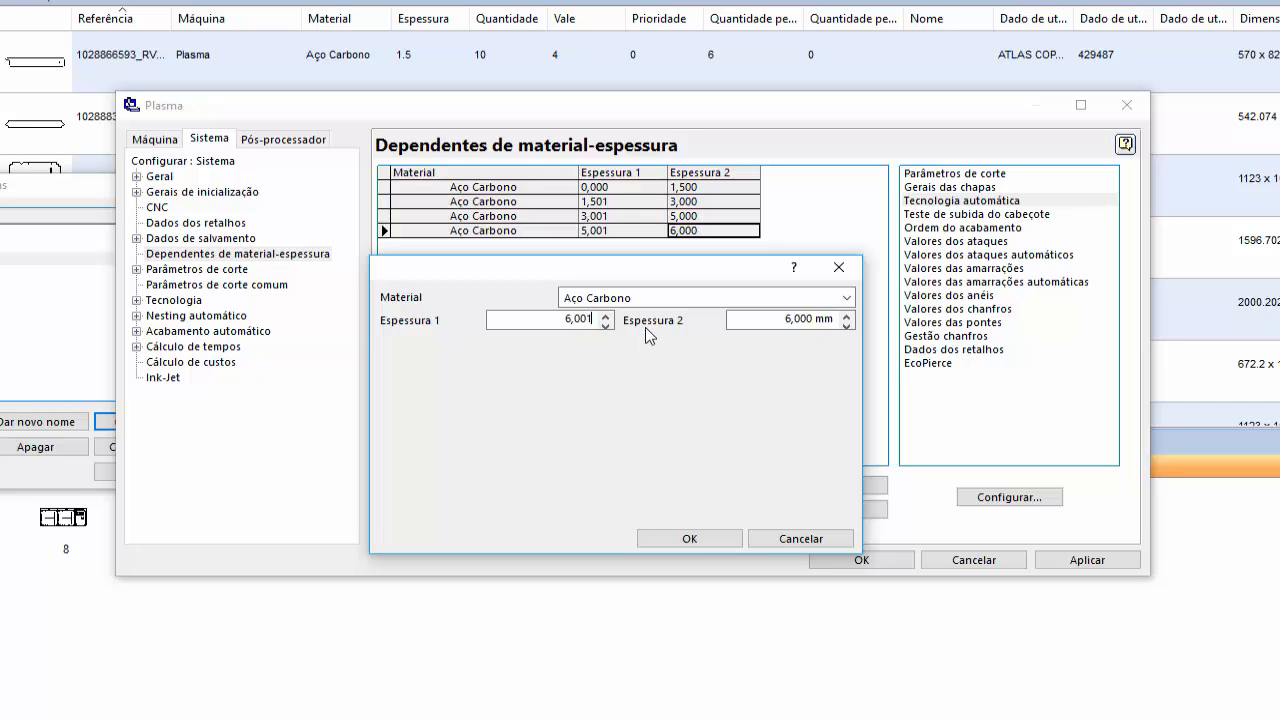
key(Tab)
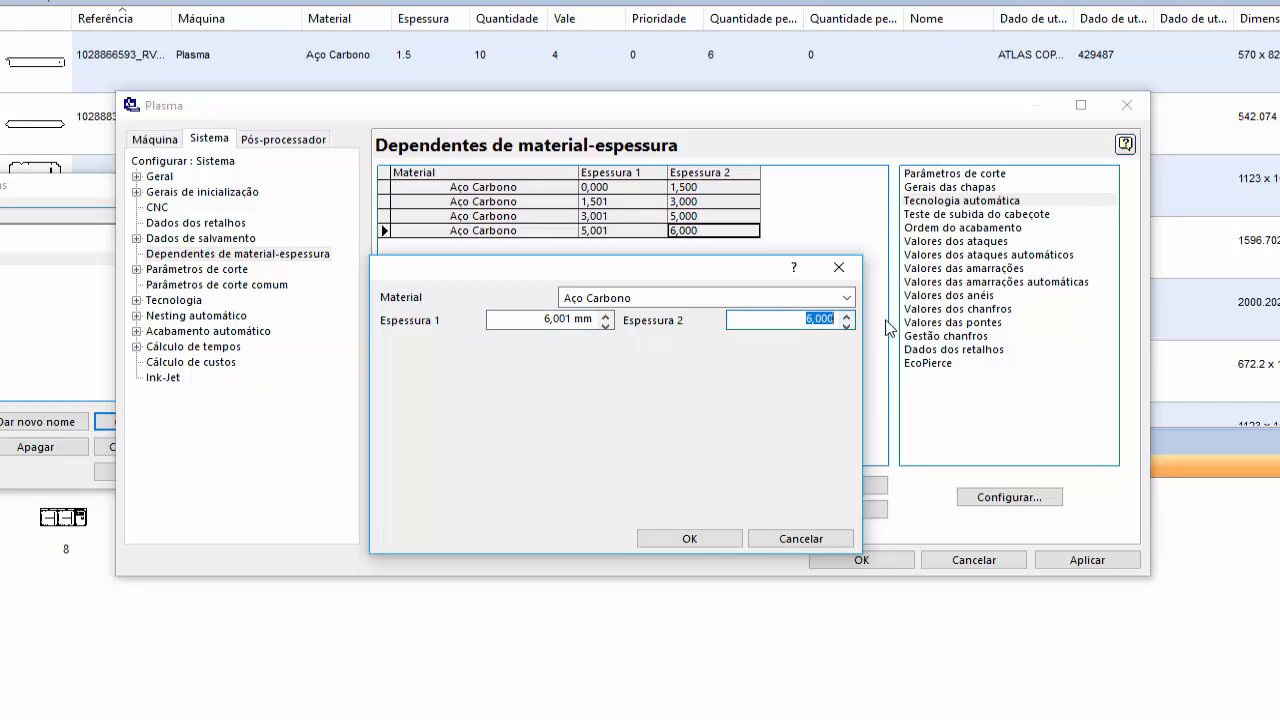
text(8)
click(718, 532)
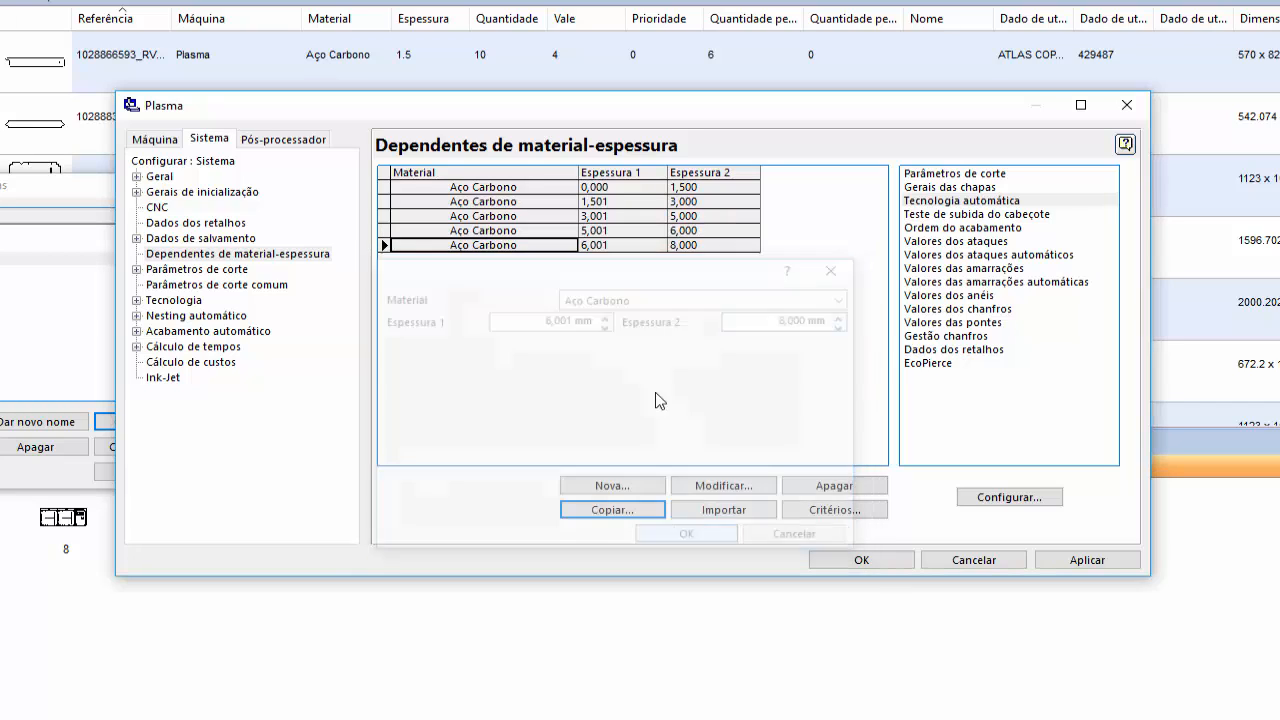
- In the new range's Tecnologia automática, set the quality 3 row's Raio máximo to 8,001 and the quality 2 row's Raio mínimo to 8,002
double_click(955, 173)
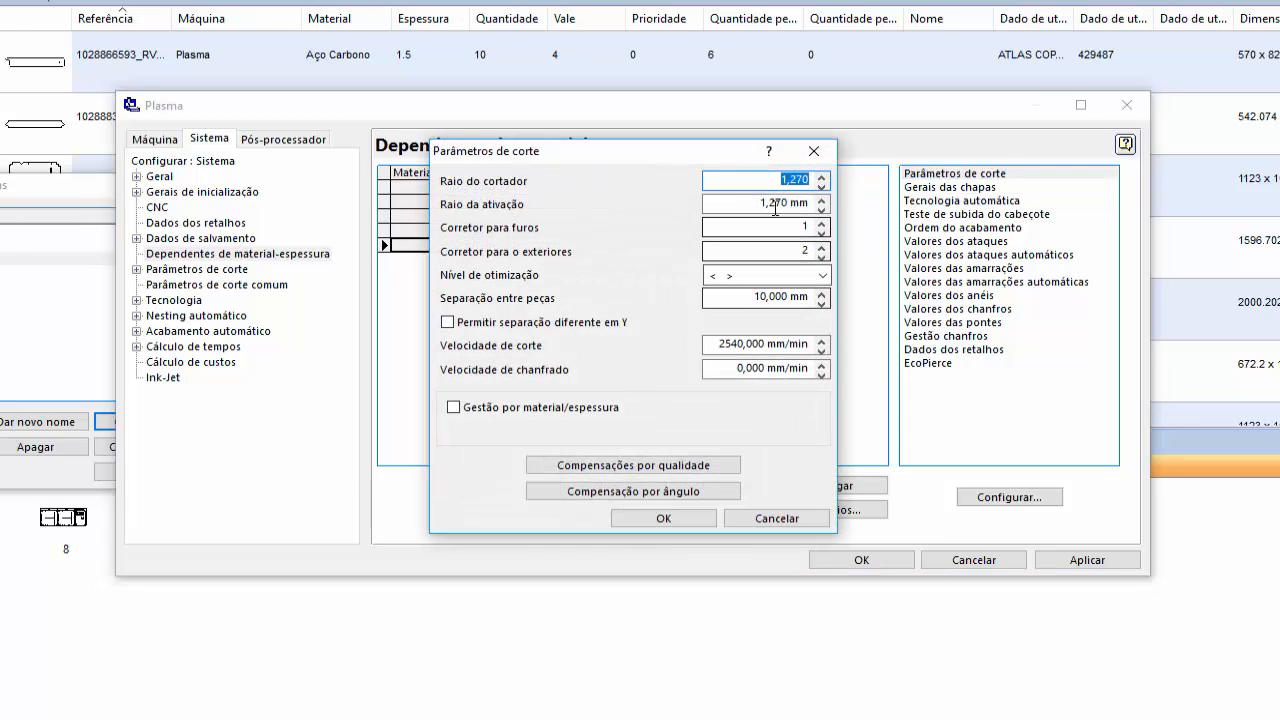
click(816, 152)
double_click(950, 200)
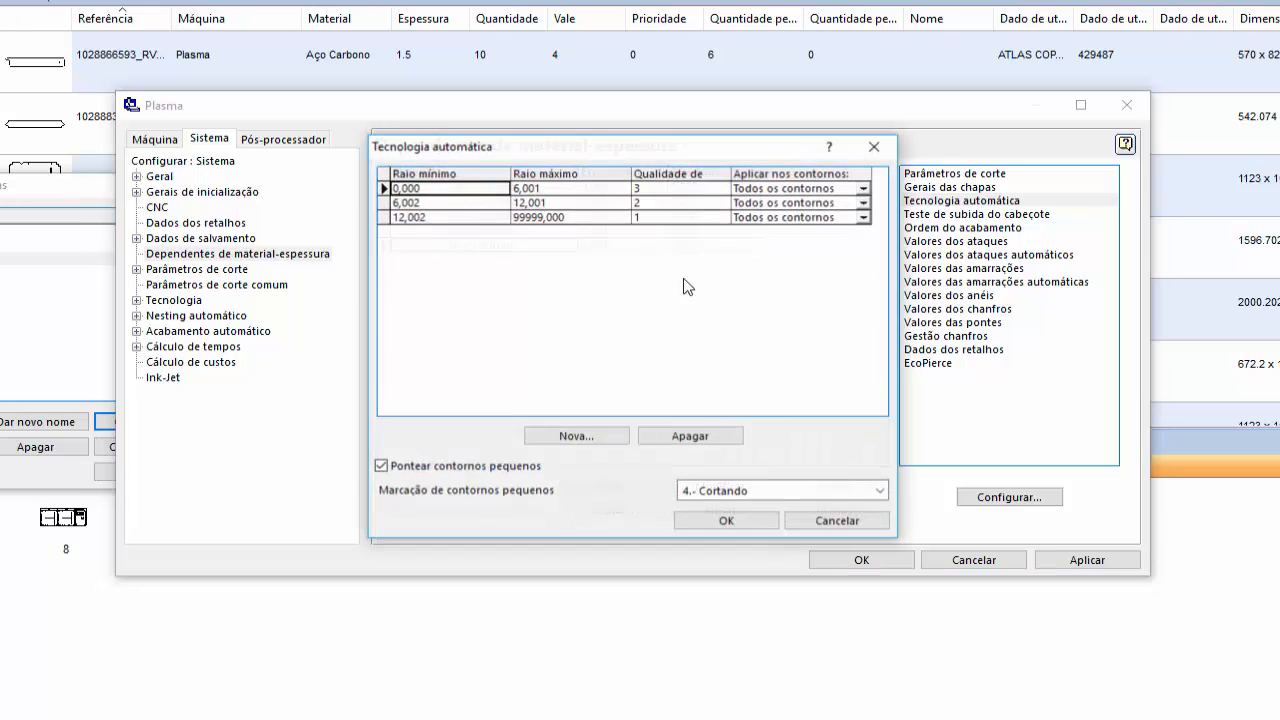
drag(713, 150, 707, 268)
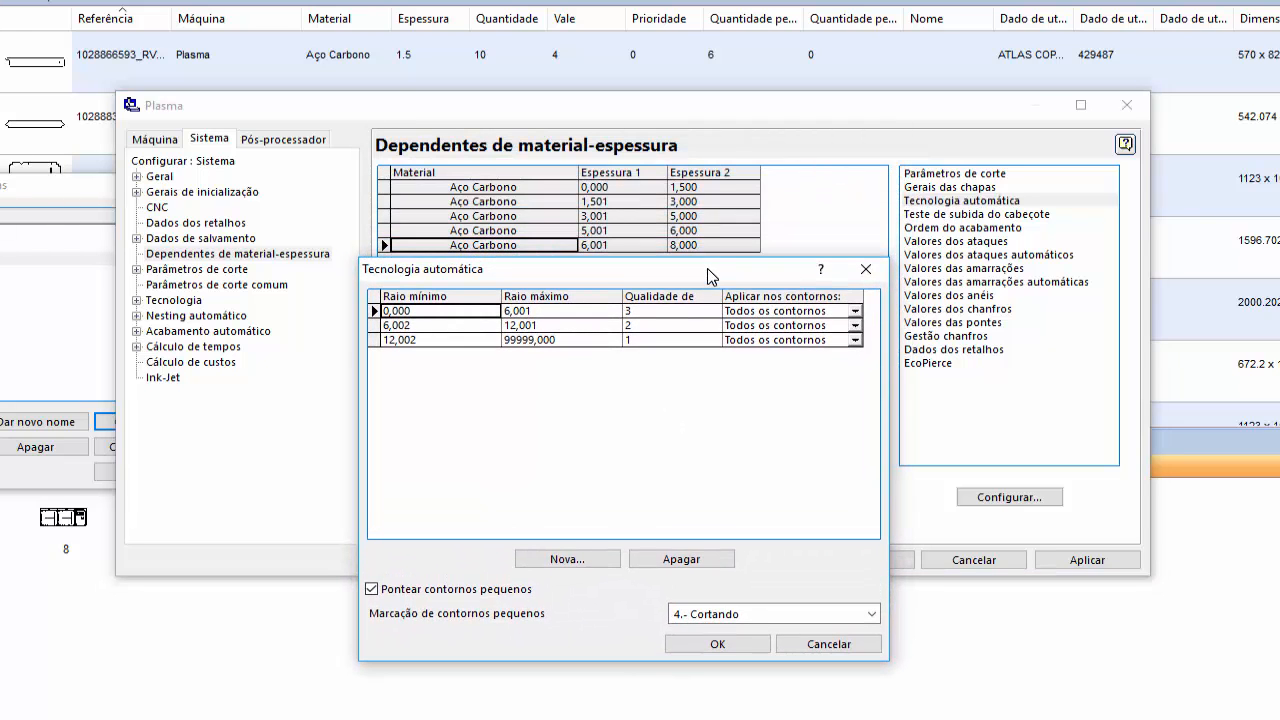
click(588, 313)
text(8,001)
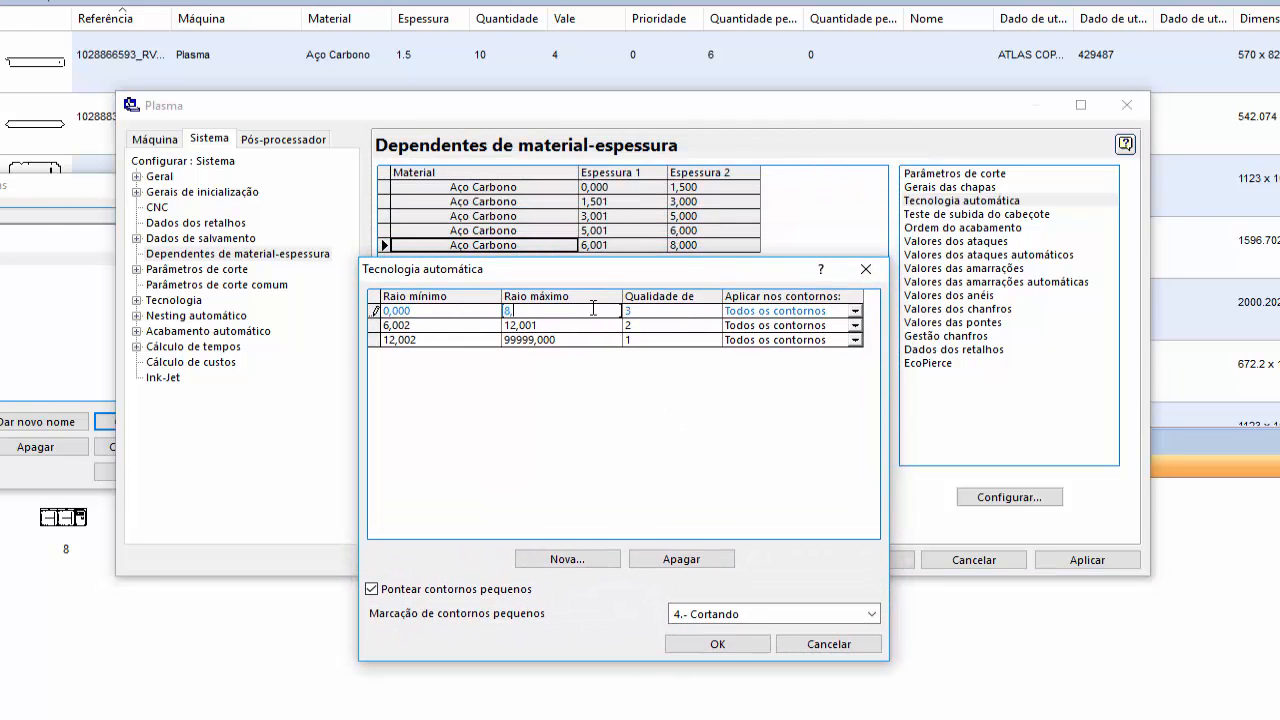
click(448, 326)
text(8)
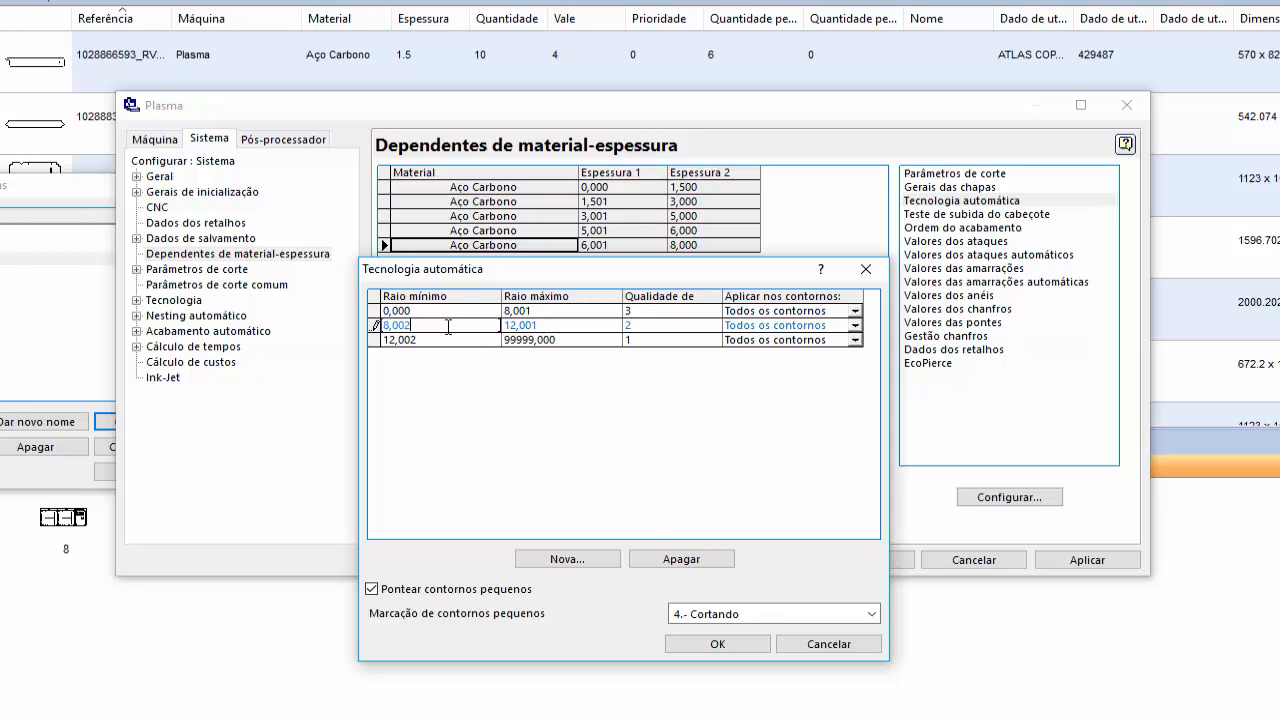
- Set the quality 2 row's Raio máximo to 16,001, continue the quality 1 row's Raio mínimo just above it, and accept the table
click(575, 325)
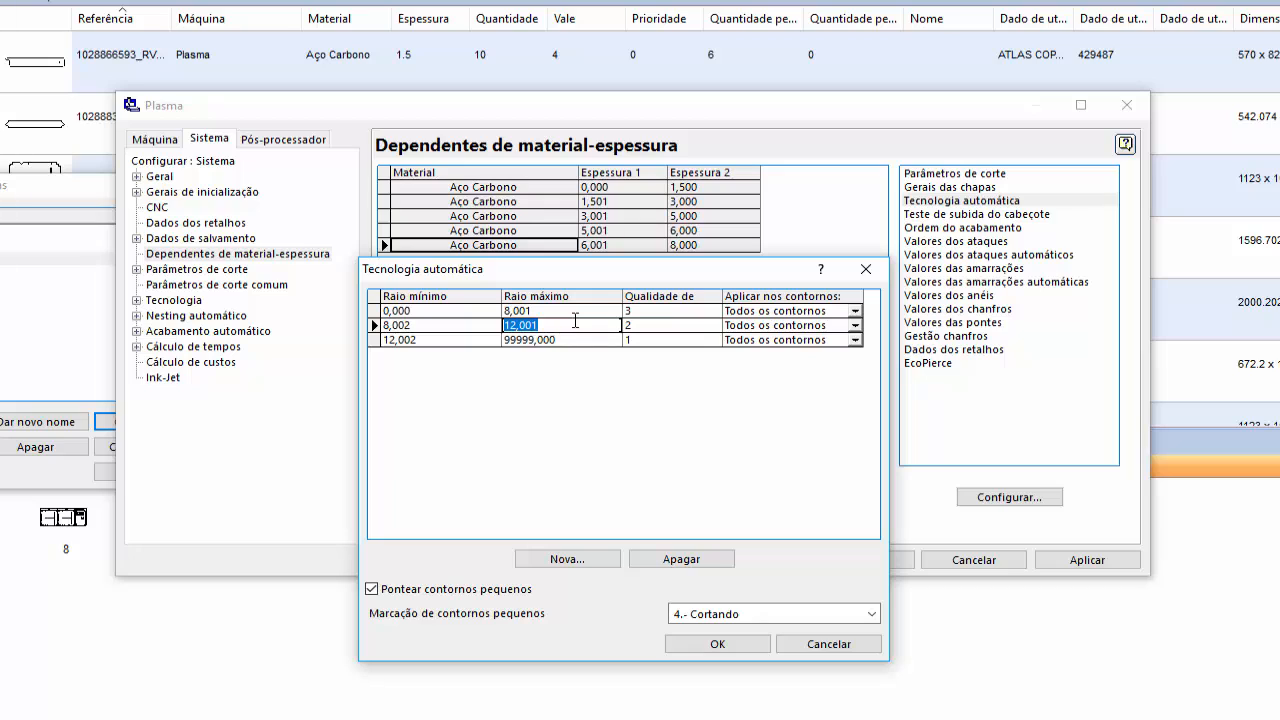
text(16,)
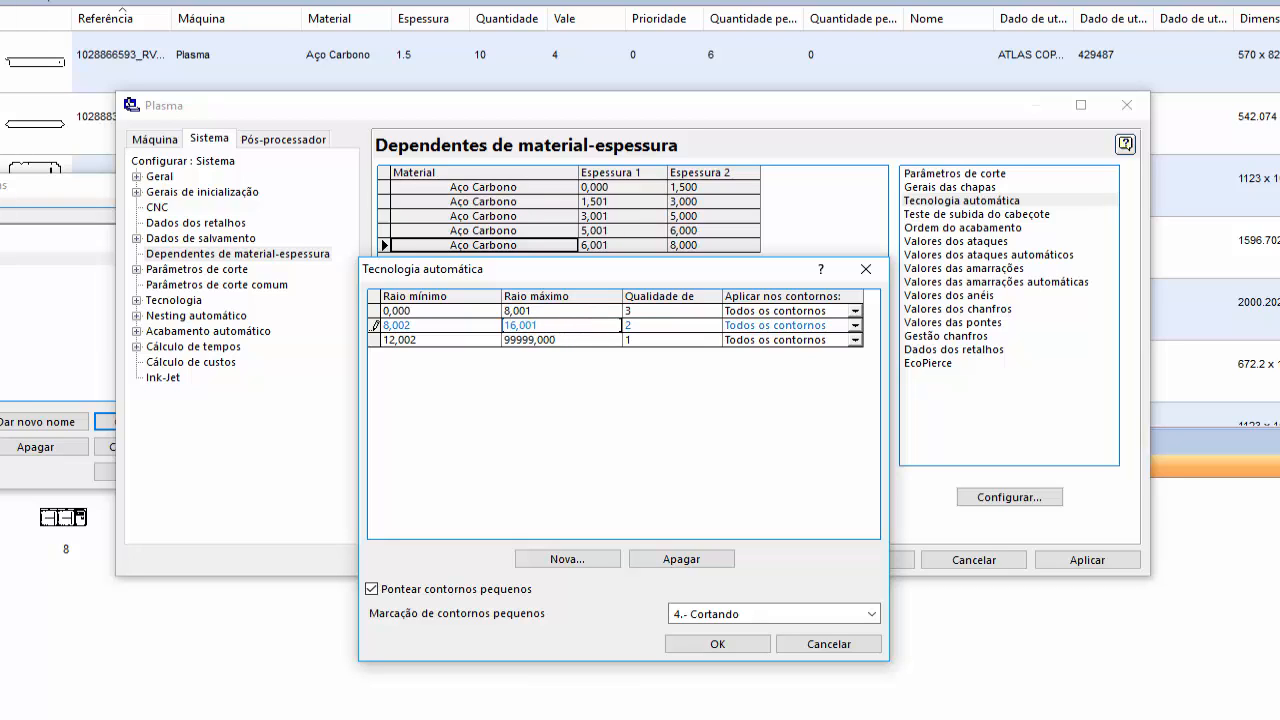
click(455, 340)
text(16,)
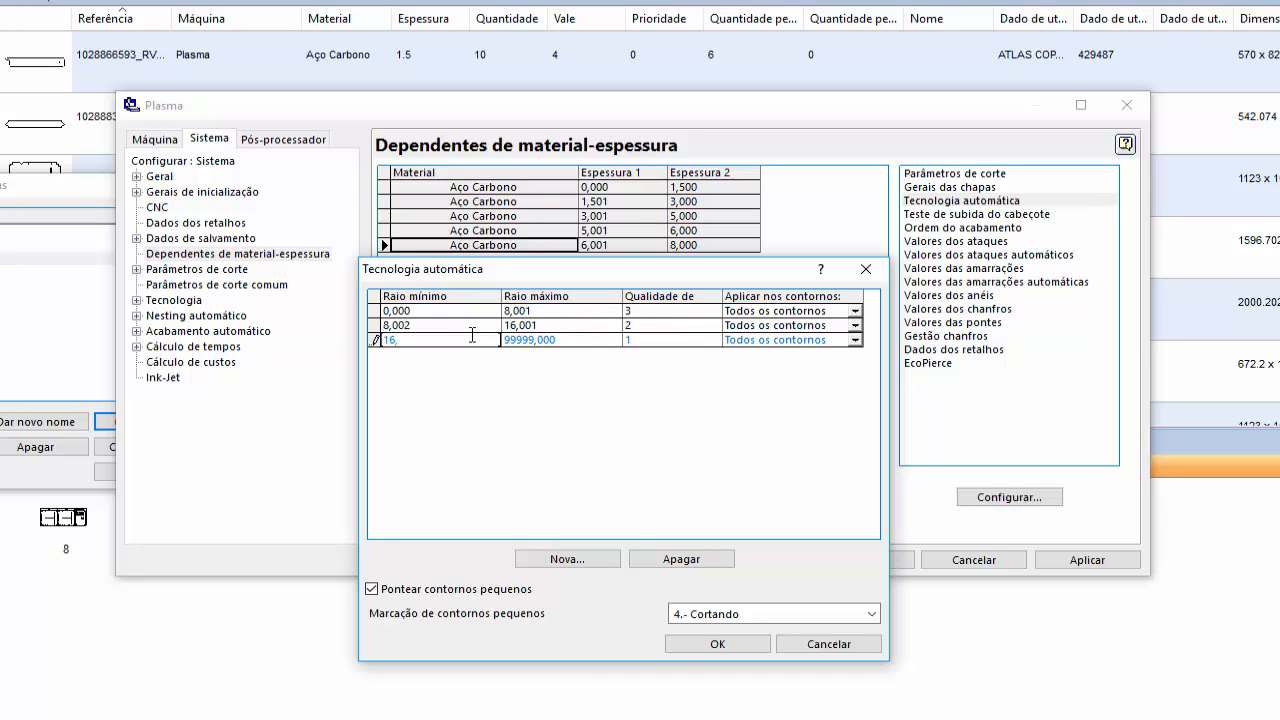
text(002)
click(739, 642)
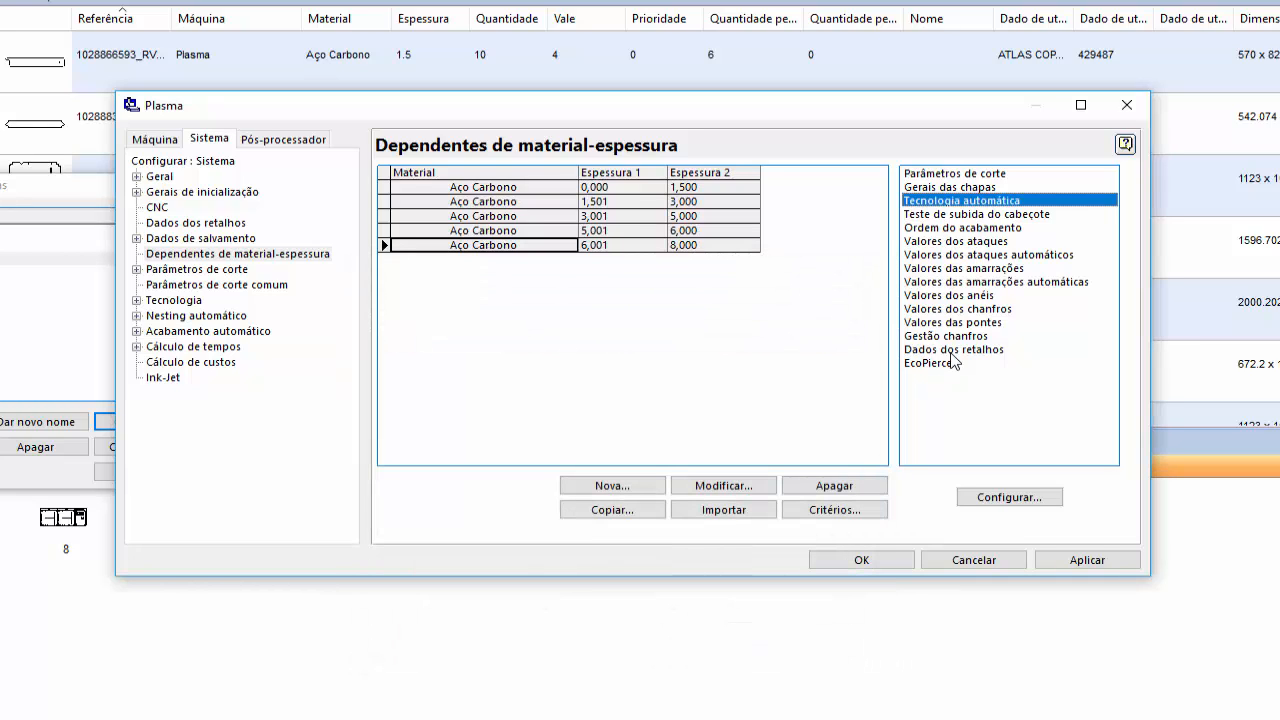